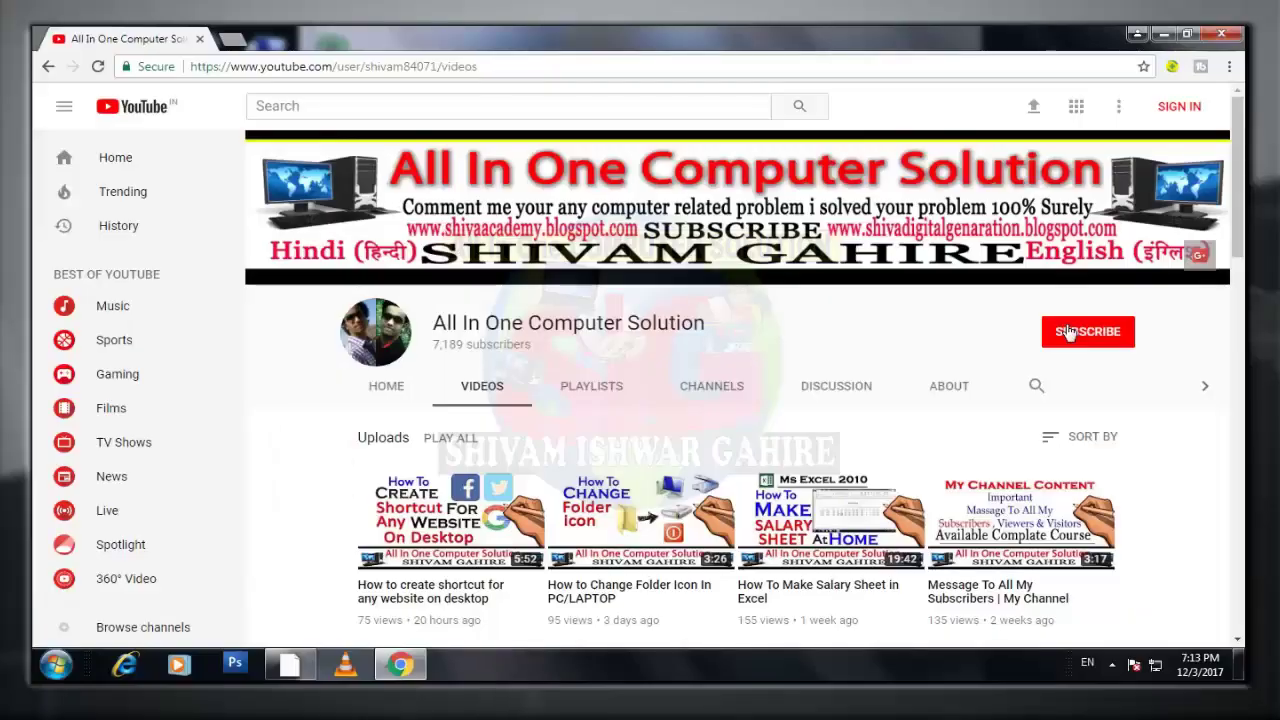
Minimize the Chrome window showing the YouTube channel's Videos page.
left_click(1111, 665)
left_click(1109, 668)
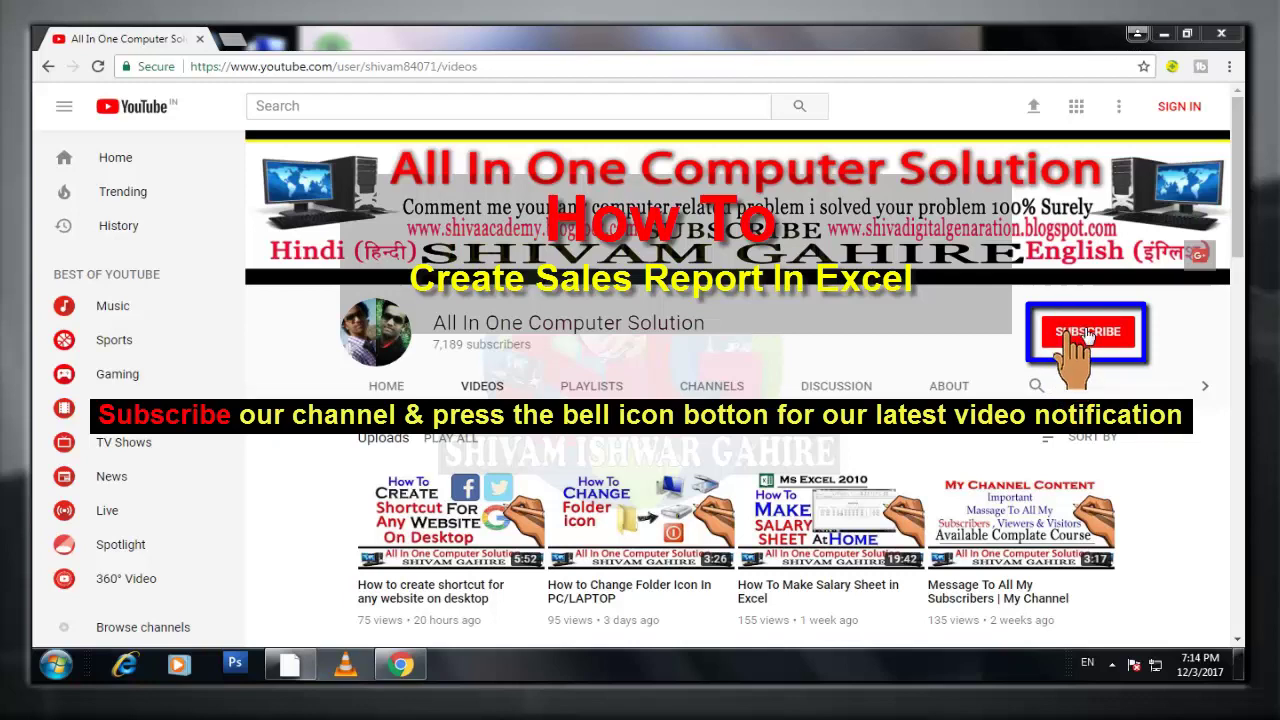
left_click(1163, 35)
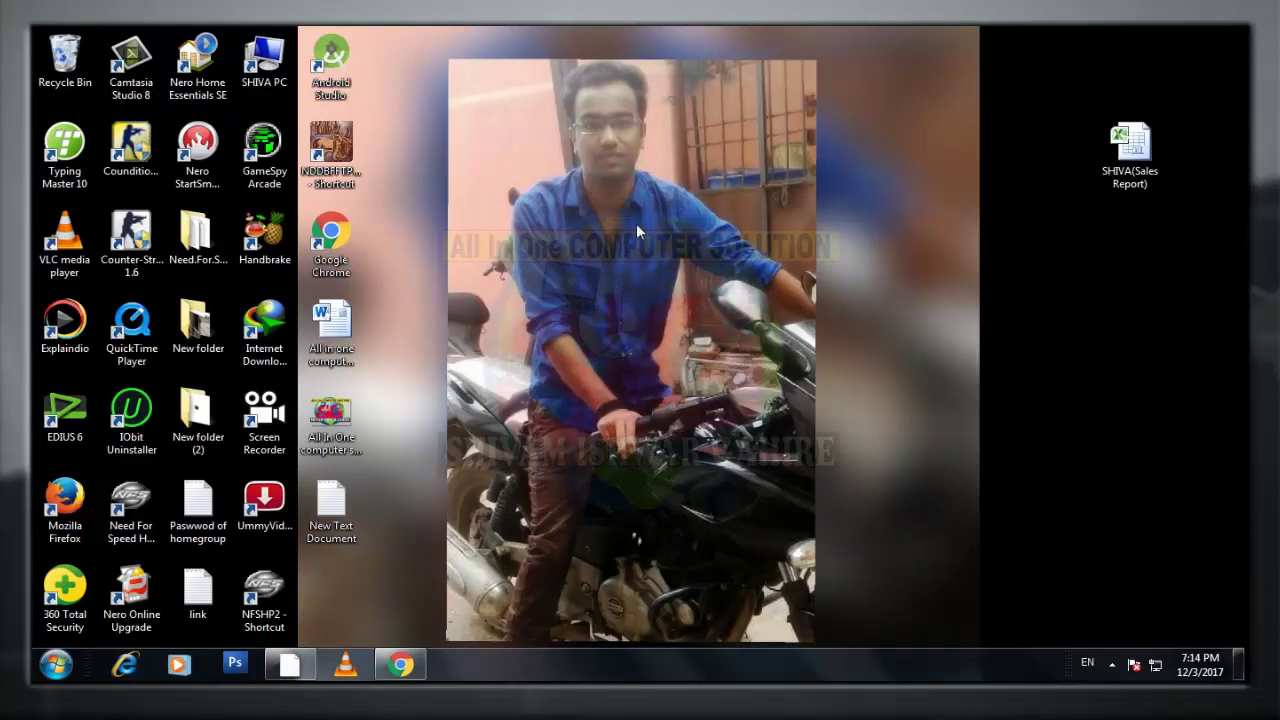
Start Microsoft Excel 2010 from All Programs > Microsoft Office in the Start menu.
left_click(1112, 664)
left_click(1114, 664)
left_click(57, 664)
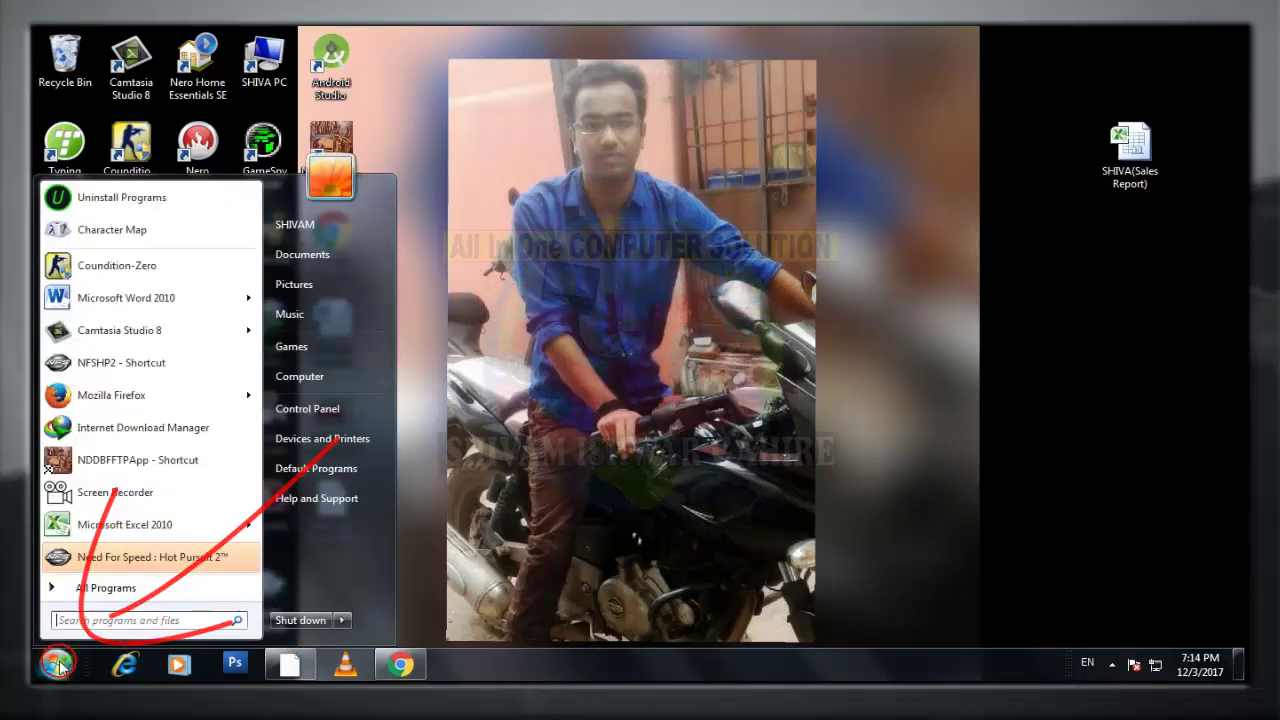
left_click(116, 590)
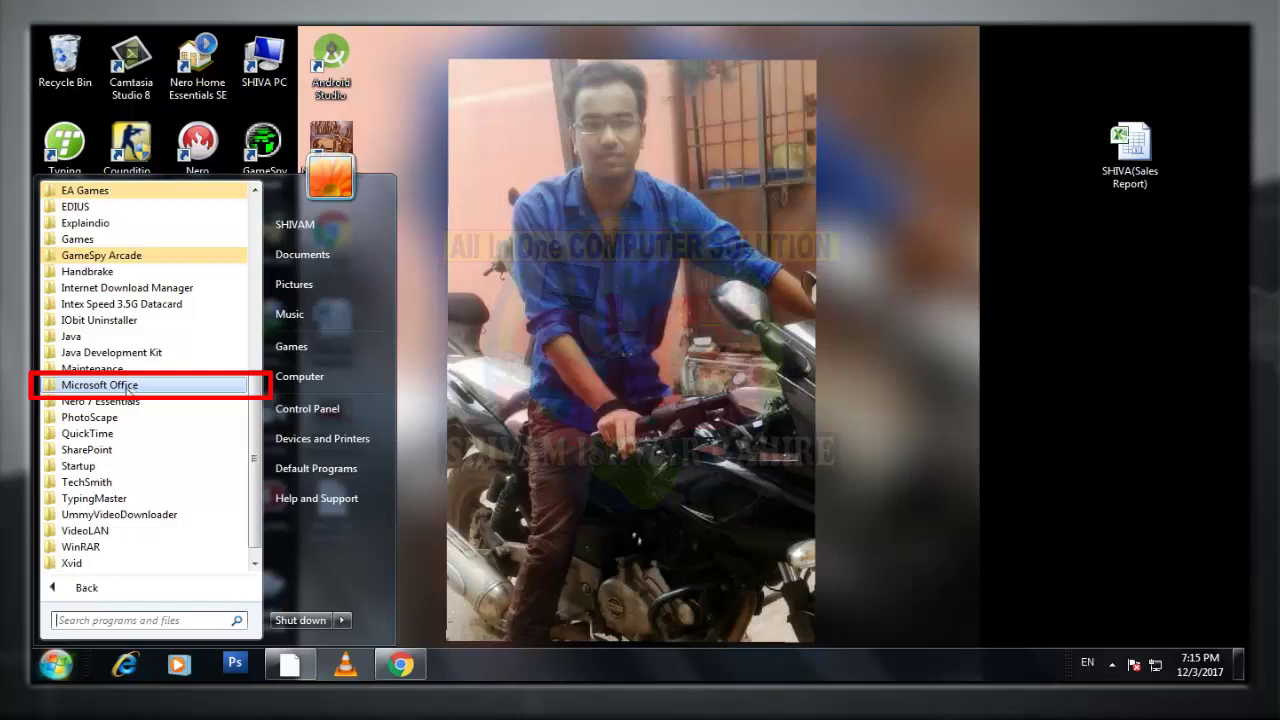
left_click(128, 387)
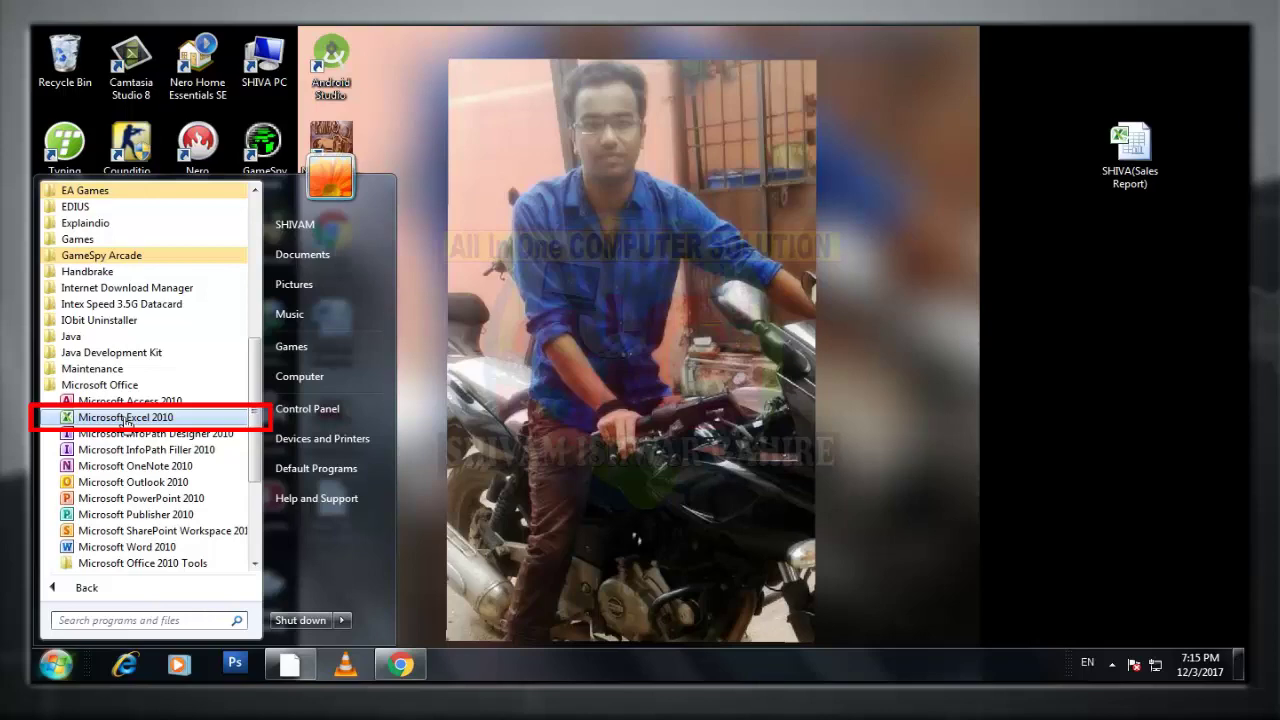
left_click(126, 420)
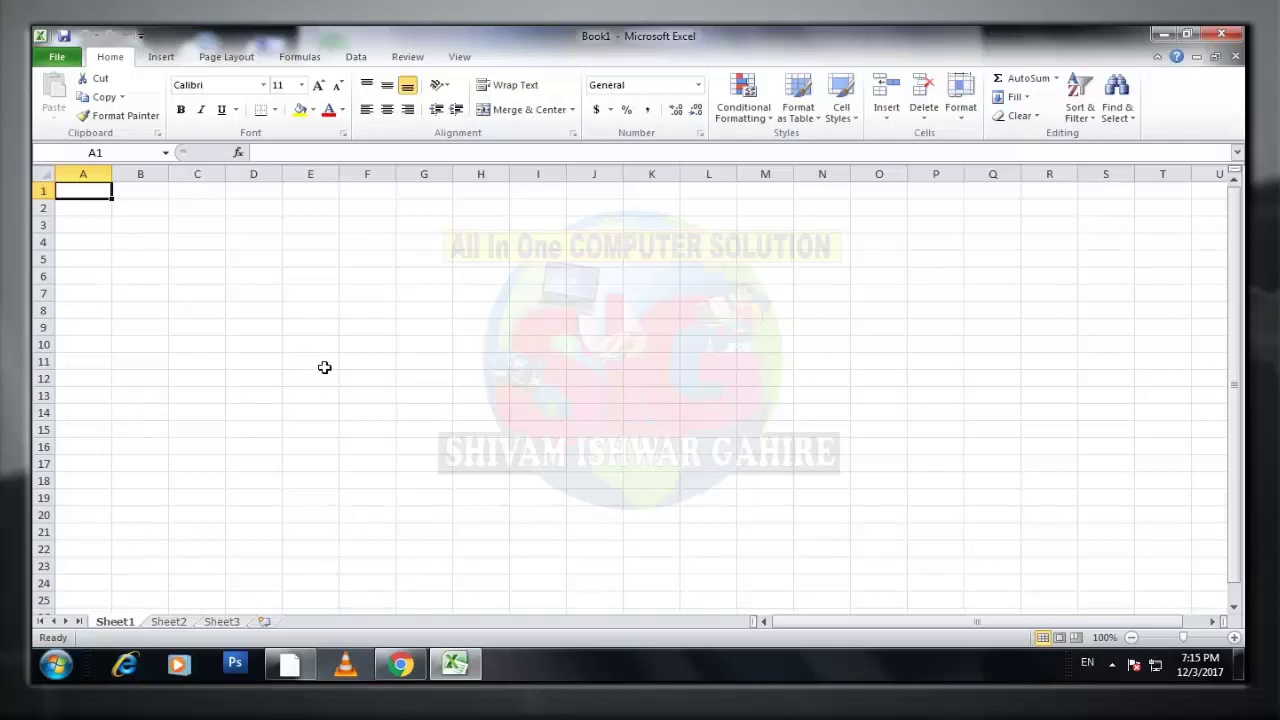
Close the blank Book1 Excel window with Alt+F4.
key("alt+F4")
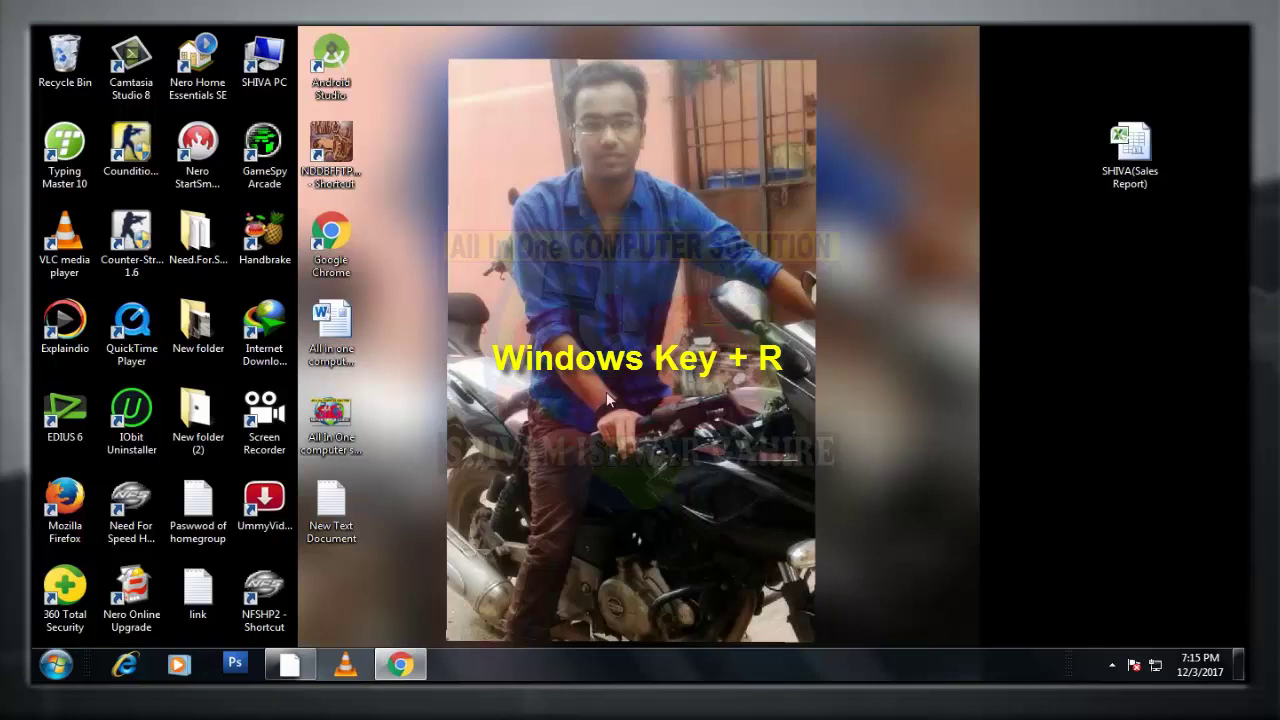
Run excel from the Run box, then close the blank Excel window.
key("super+r")
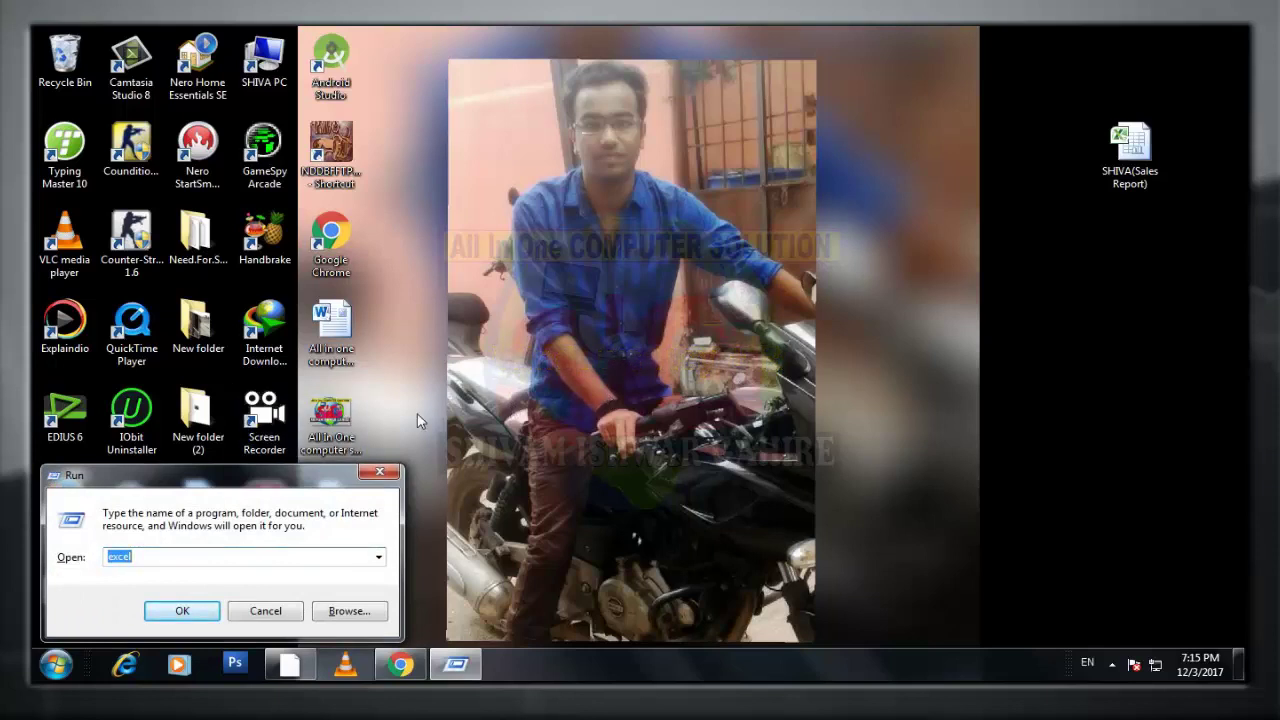
left_click(141, 560)
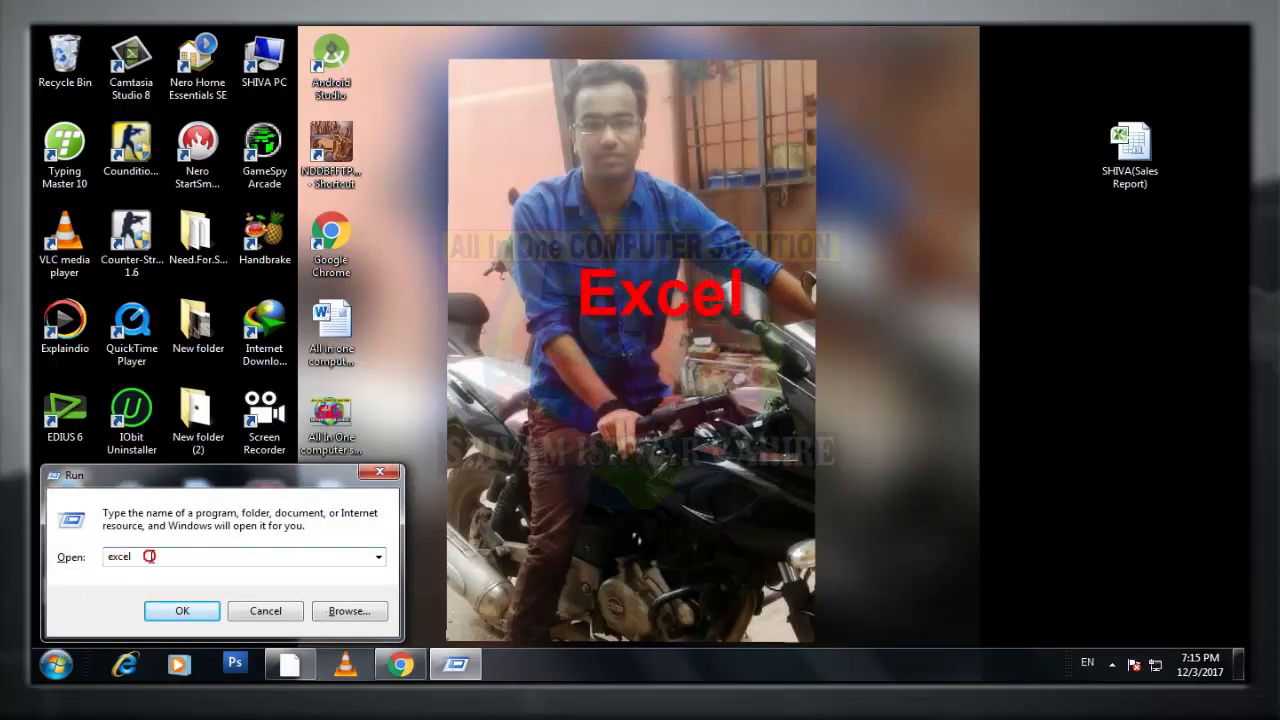
left_click_drag(143, 558, 97, 563)
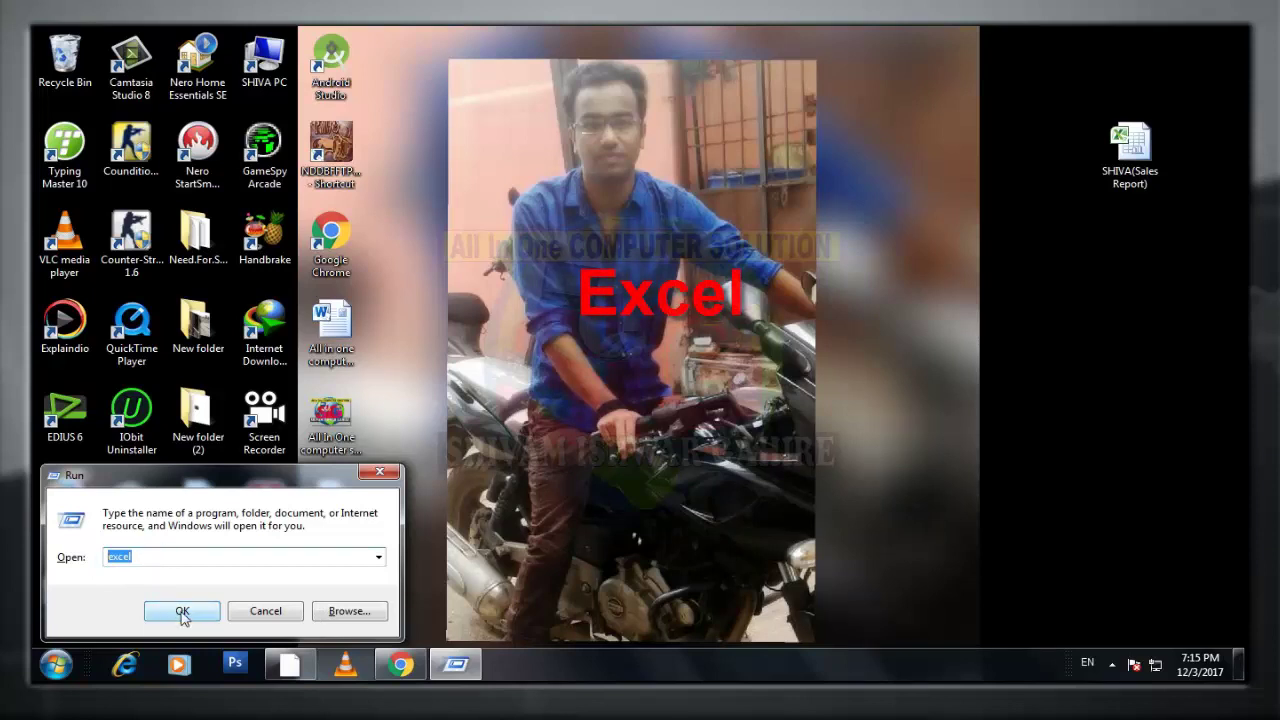
left_click(182, 613)
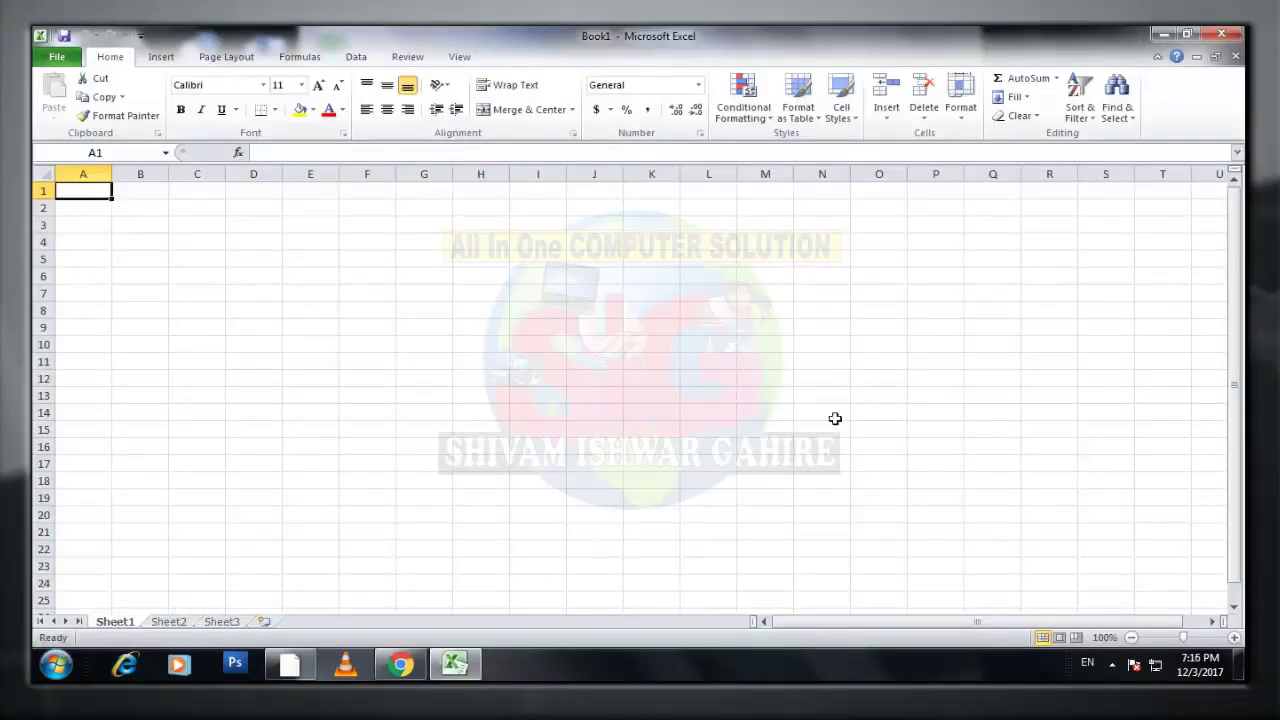
left_click(1222, 34)
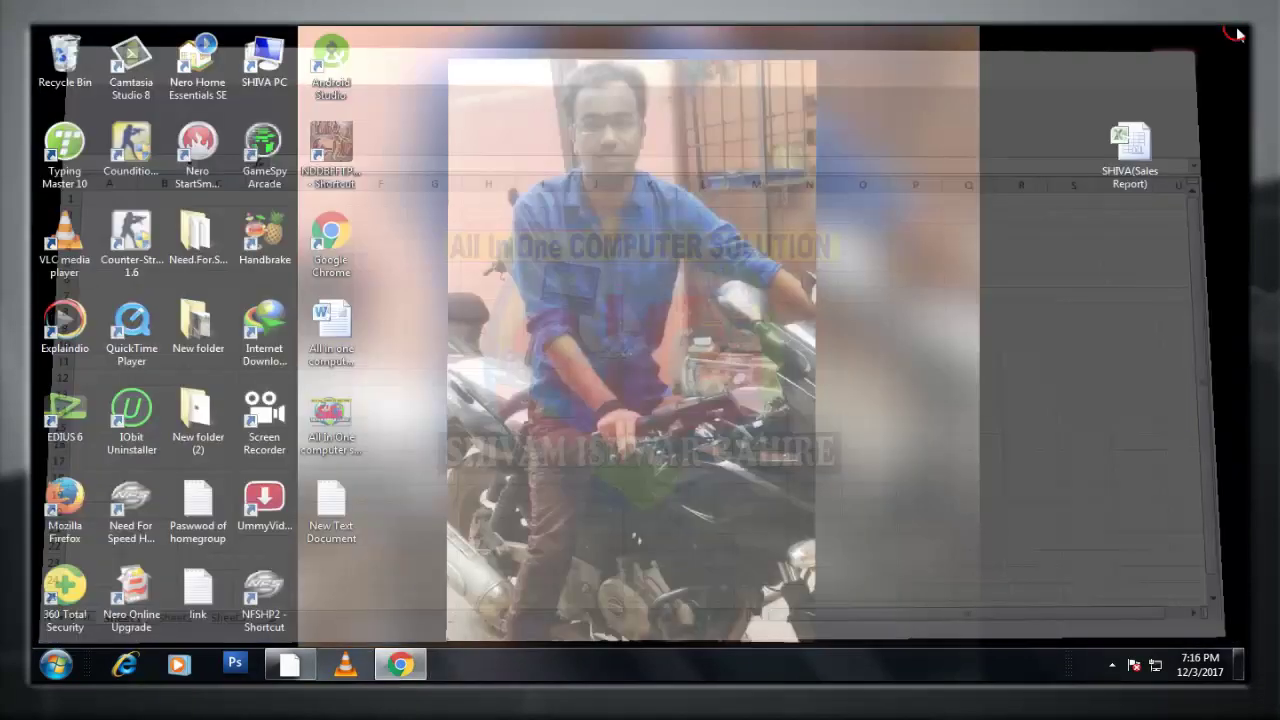
Select the SHIVA(Sales Report) workbook icon on the desktop.
left_click(1111, 666)
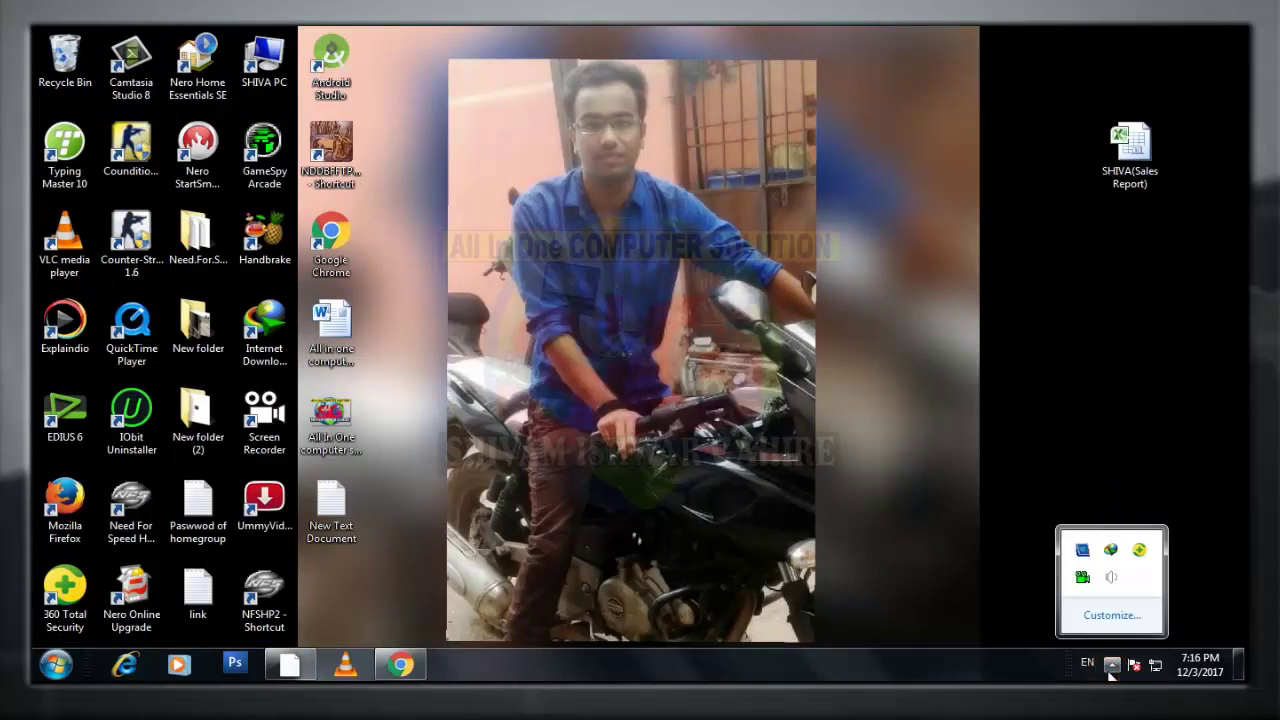
left_click(1111, 666)
left_click_drag(1064, 38, 1203, 413)
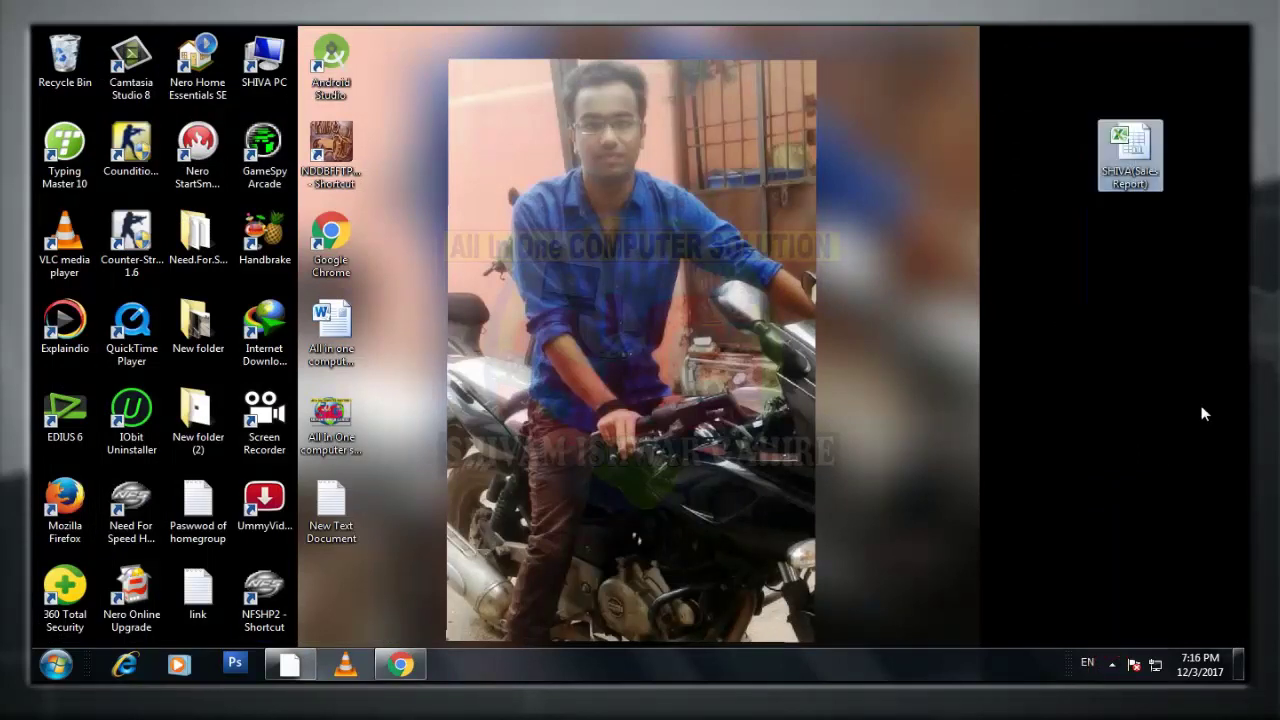
left_click_drag(1077, 65, 1184, 352)
Open SHIVA(Sales Report) and review its Sales Man, City, Product and Amount headings.
double_click(1135, 150)
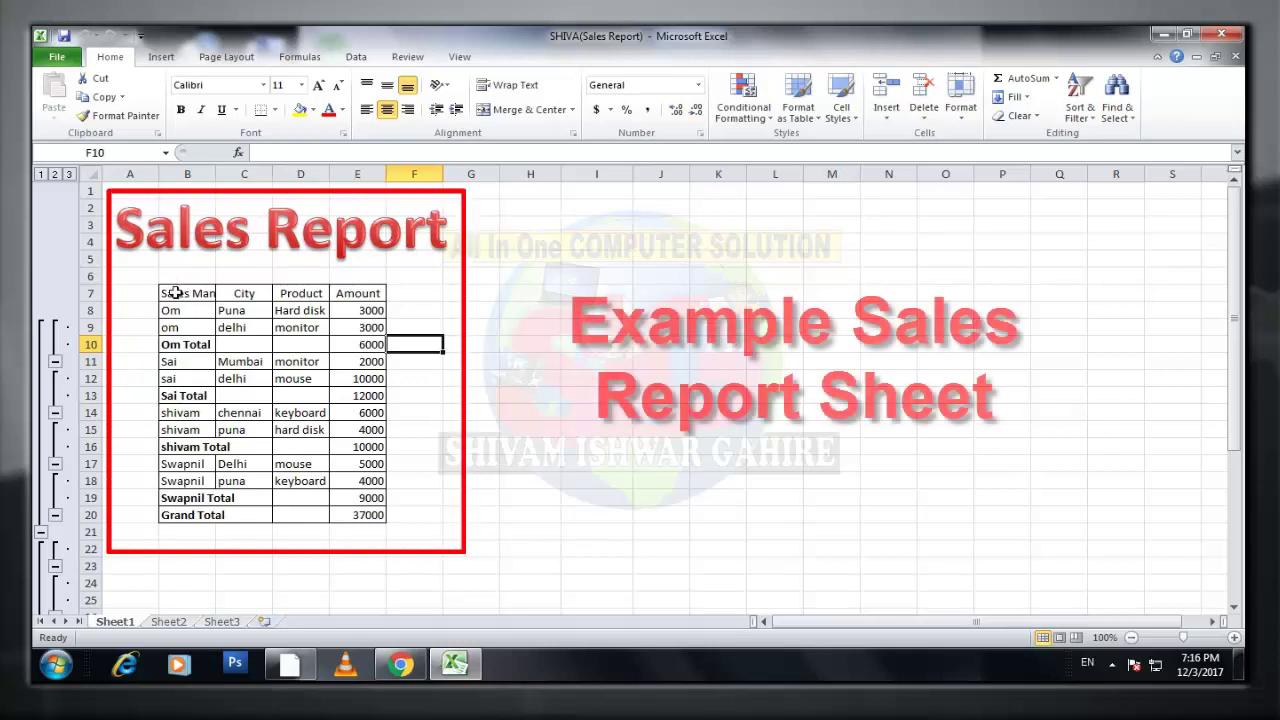
left_click(175, 292)
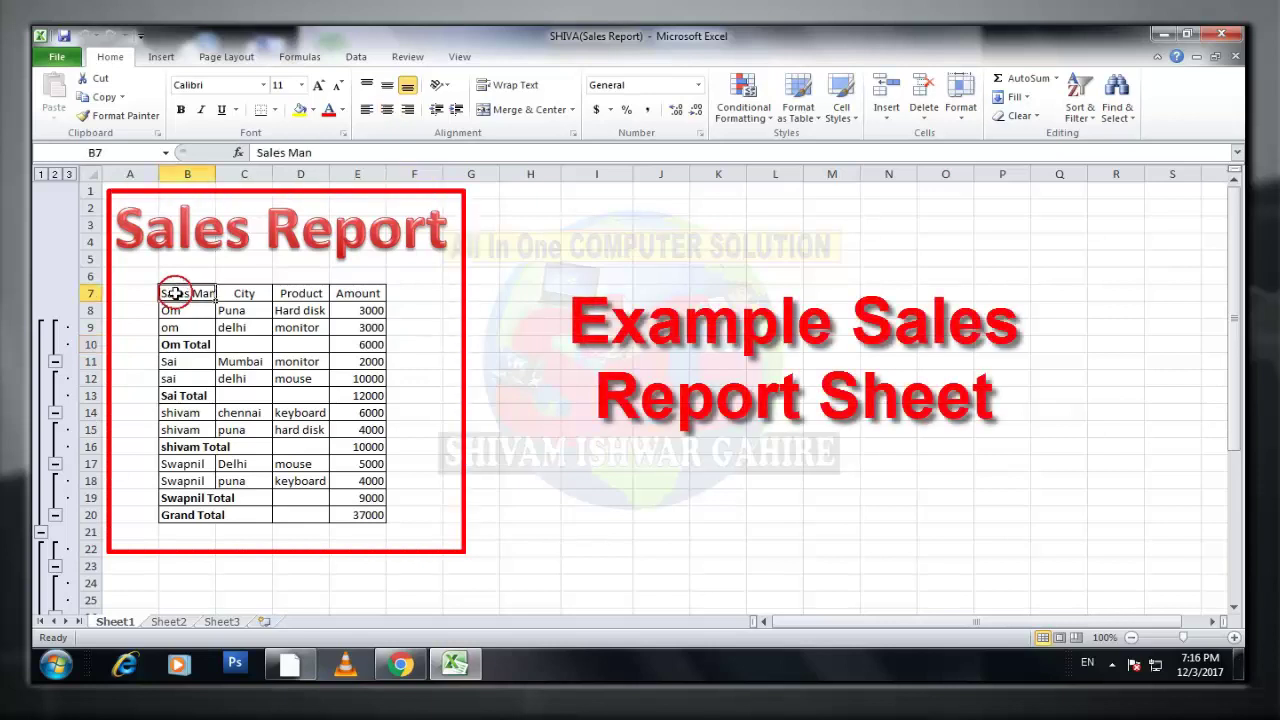
left_click(418, 274)
left_click(195, 293)
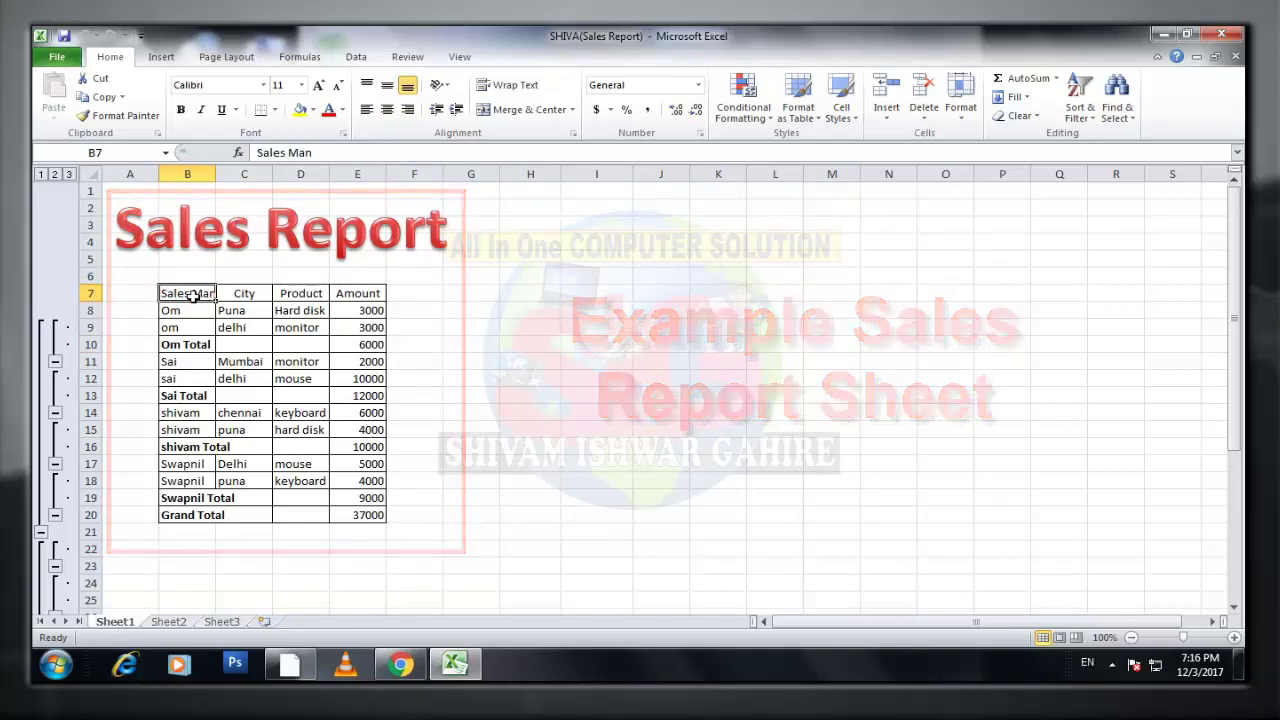
left_click(241, 291)
left_click(305, 290)
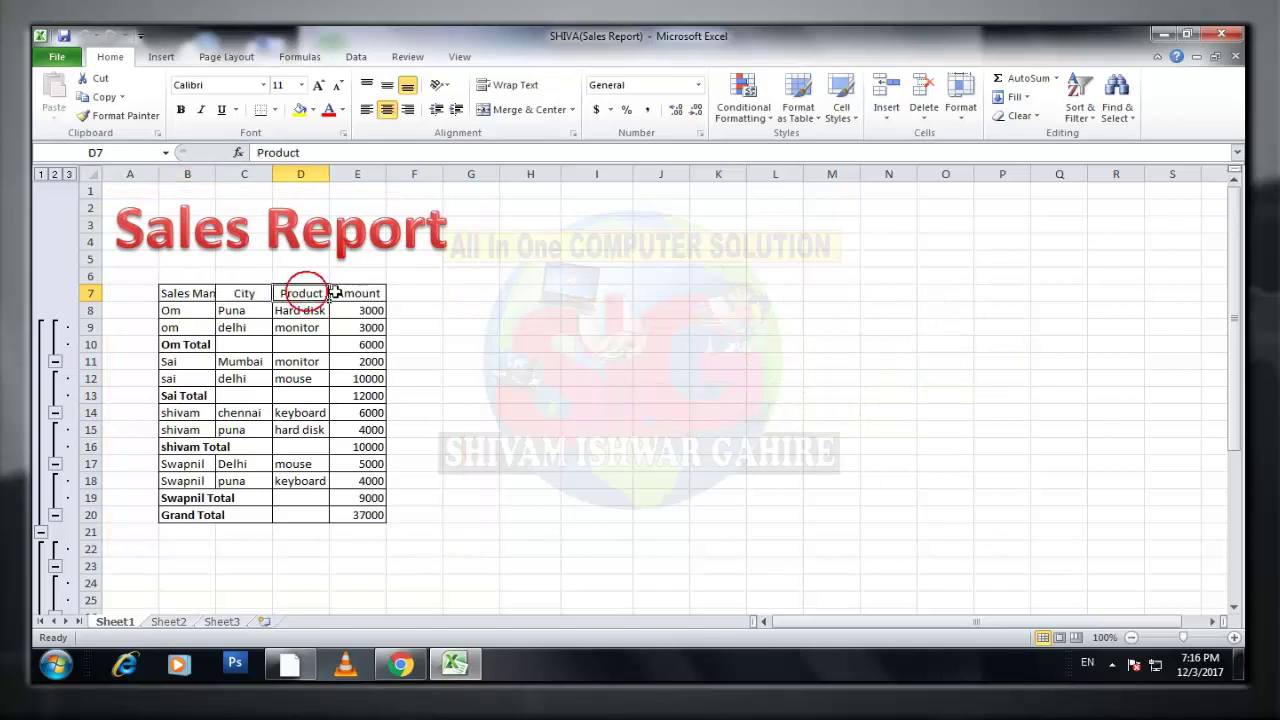
left_click(340, 292)
Review the salesman rows, the bold subtotal SUBTOTAL formula, and the 37000 Grand Total formula.
left_click(187, 311)
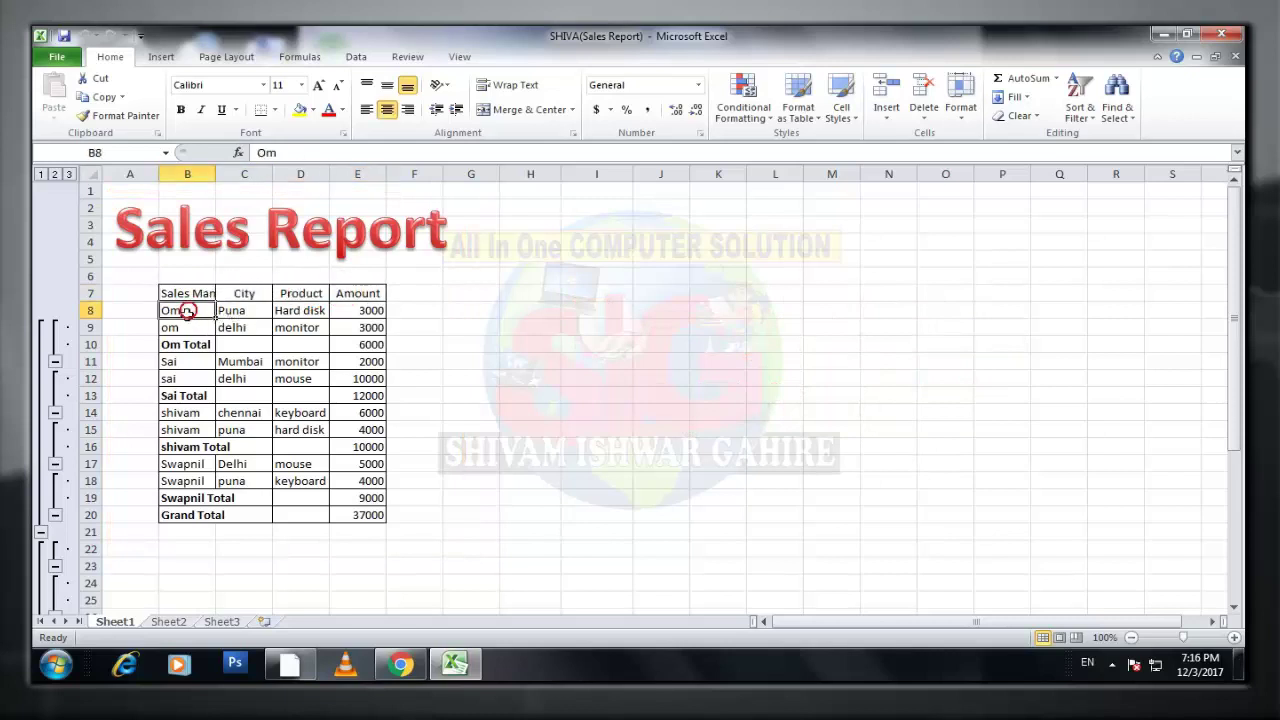
left_click(170, 327)
left_click_drag(172, 362, 178, 478)
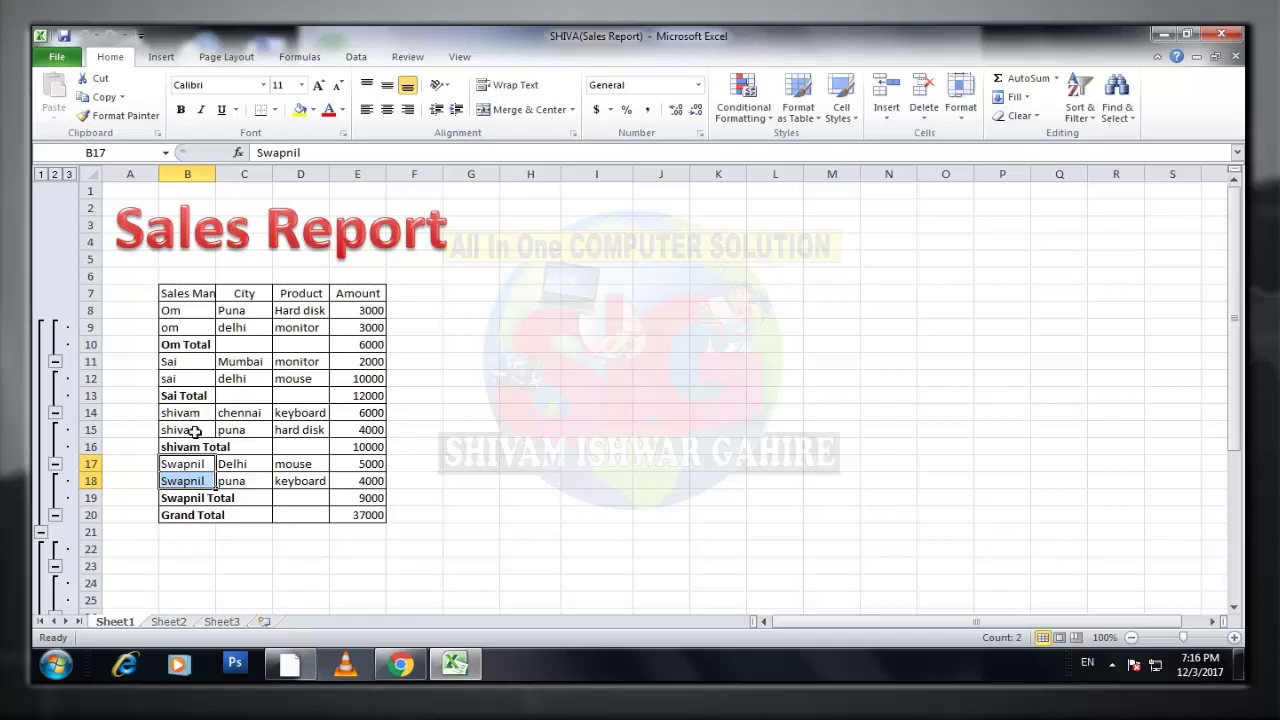
left_click(232, 311)
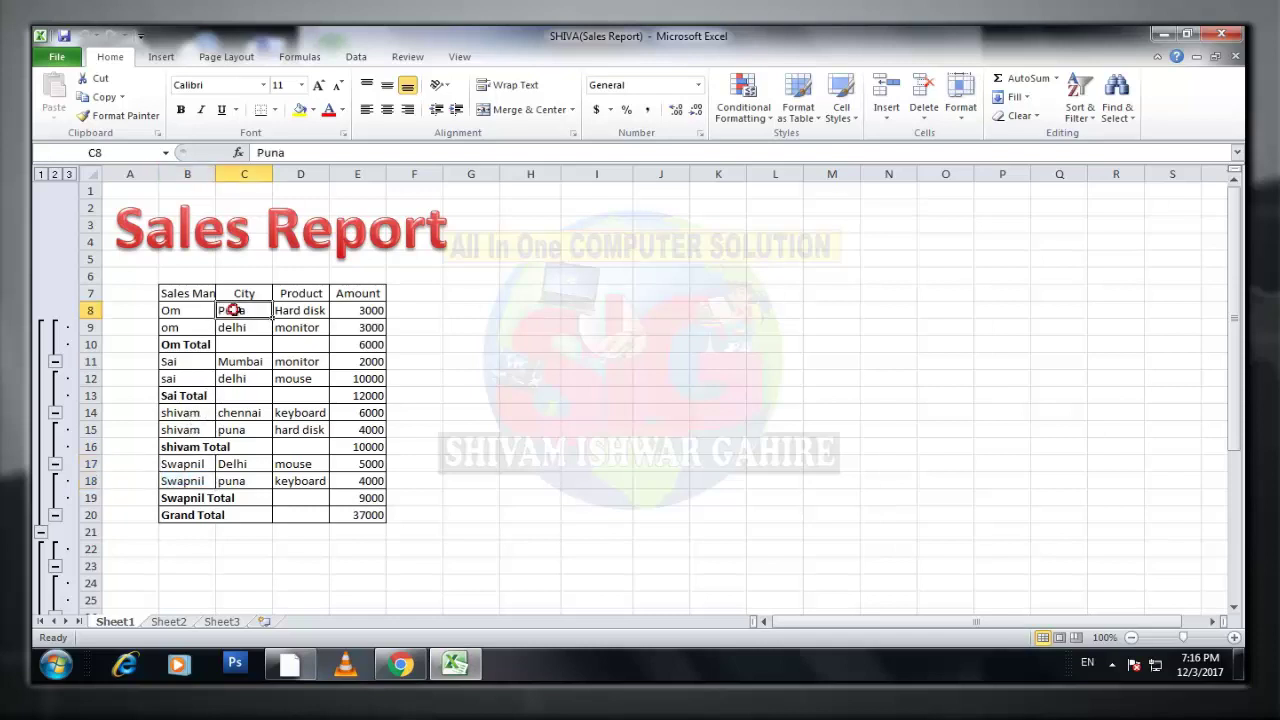
mouse_move(232, 311)
left_mouse_down()
mouse_move(235, 327)
mouse_move(352, 327)
left_mouse_up()
left_click(187, 344)
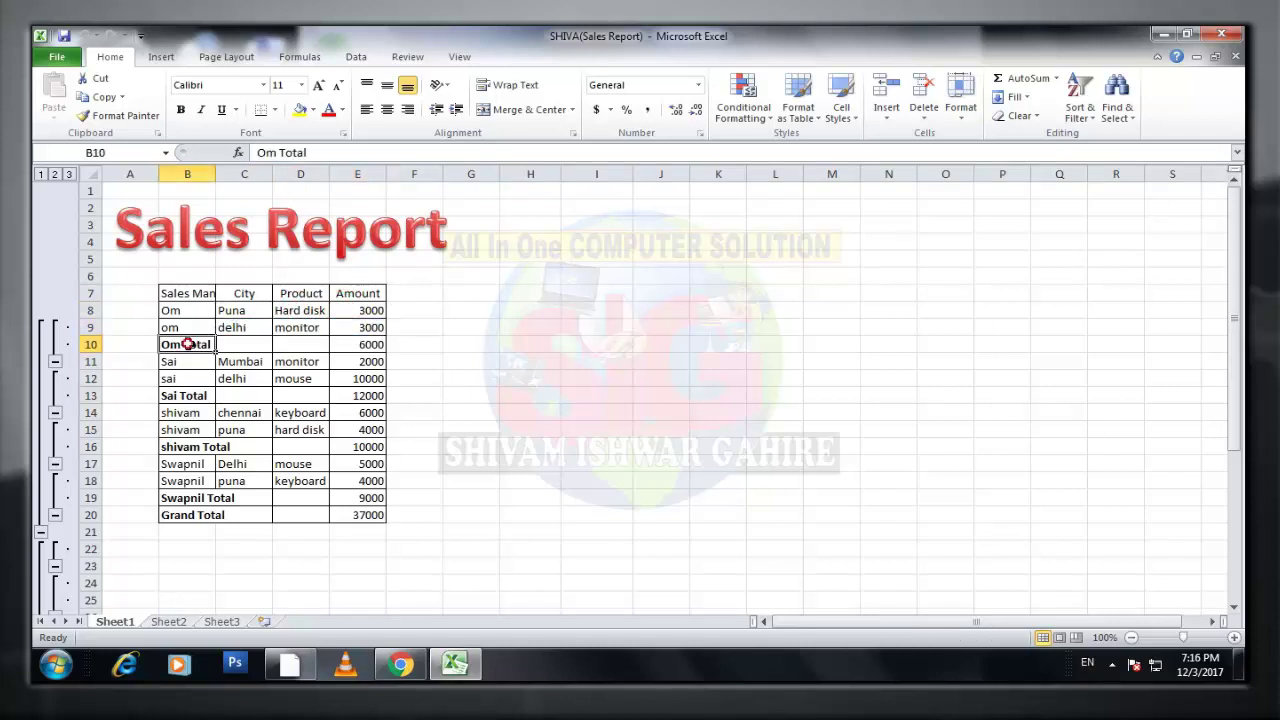
left_click(357, 344)
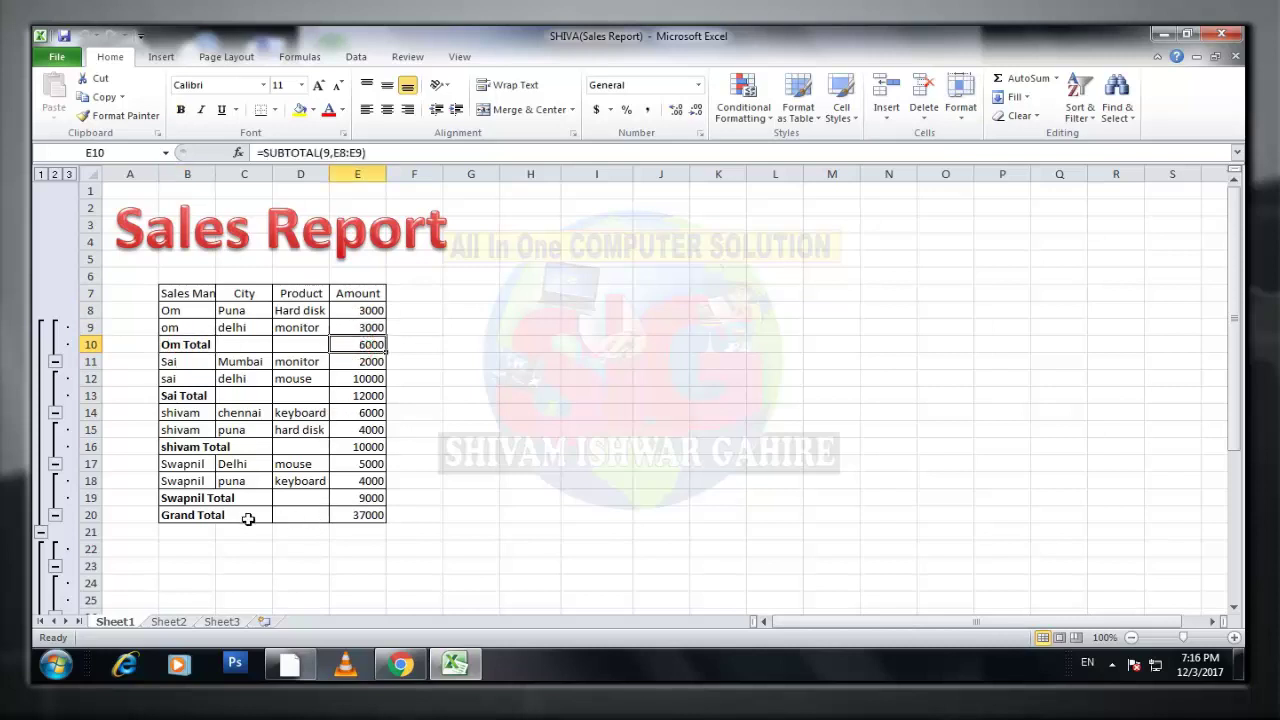
left_click(203, 516)
left_click(357, 514)
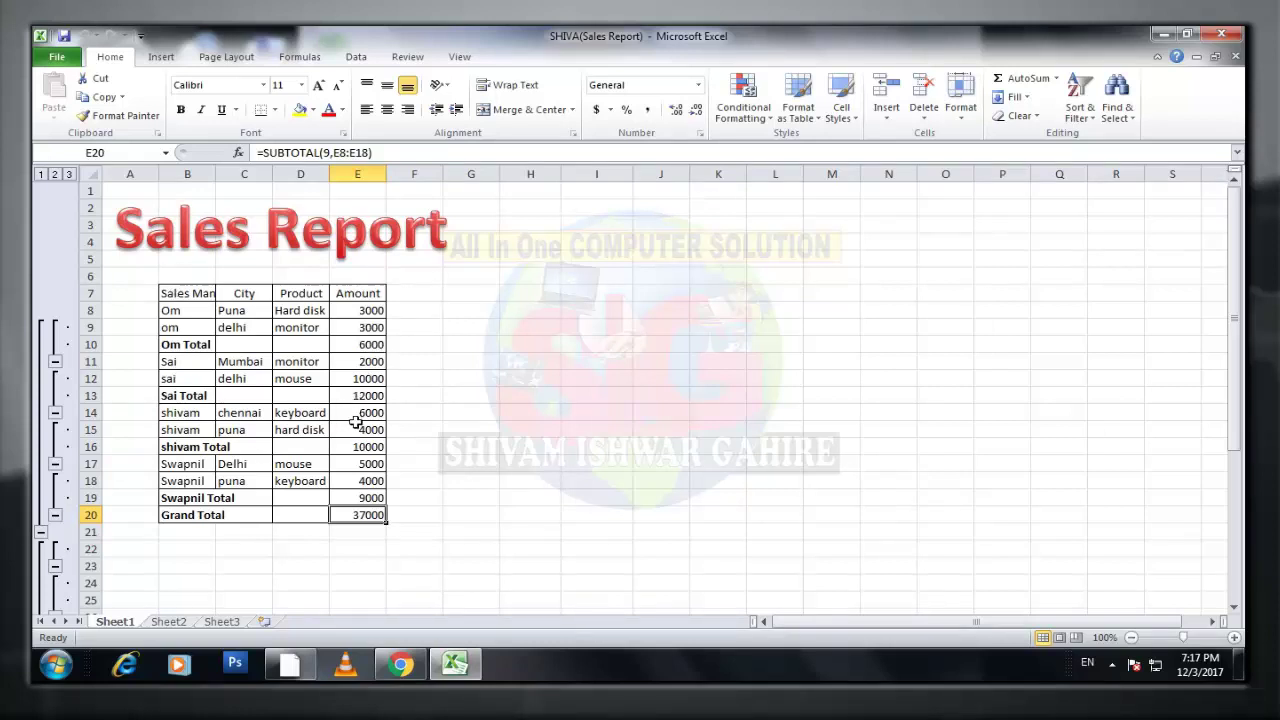
left_click(180, 327)
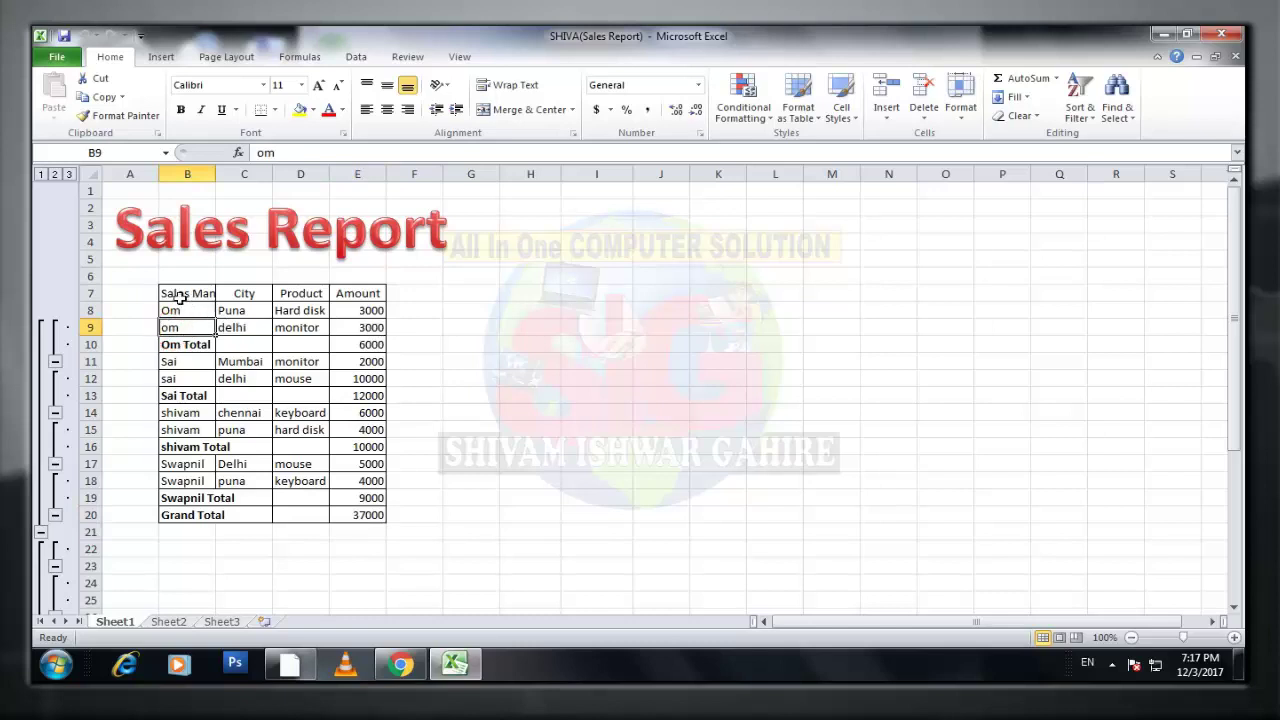
mouse_move(175, 296)
left_mouse_down()
mouse_move(354, 501)
mouse_move(354, 518)
left_mouse_up()
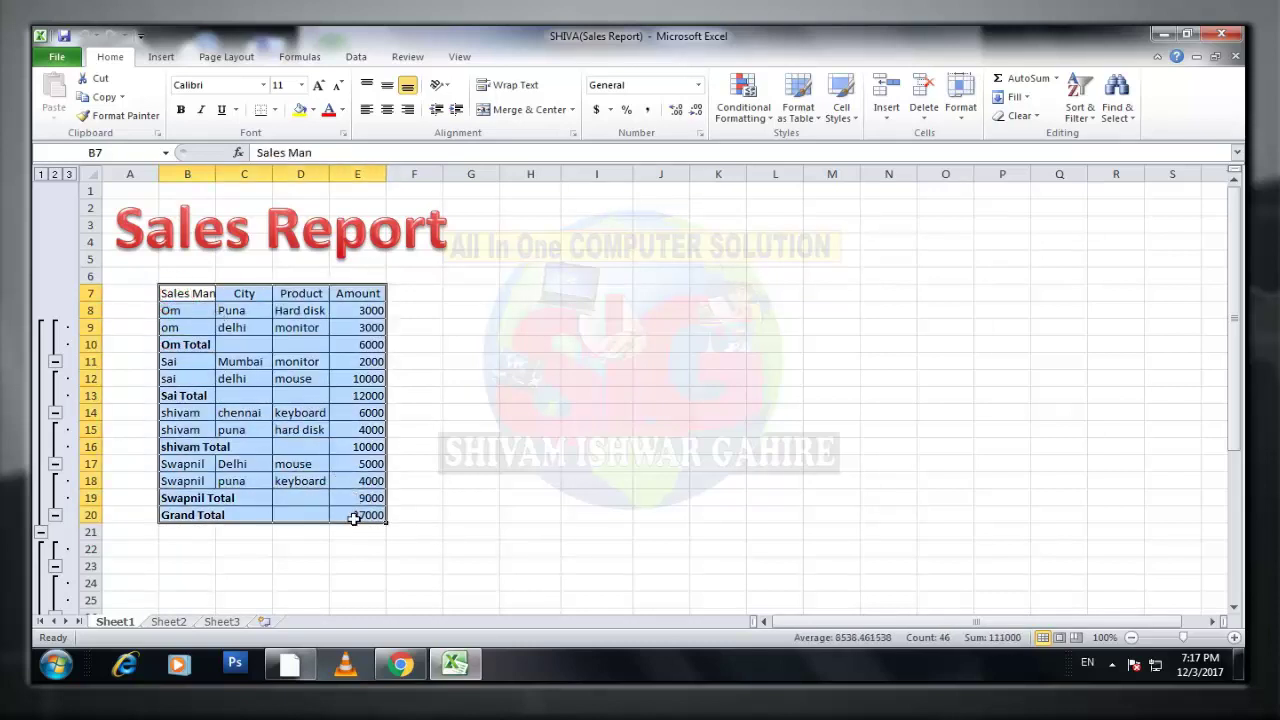
left_click(465, 358)
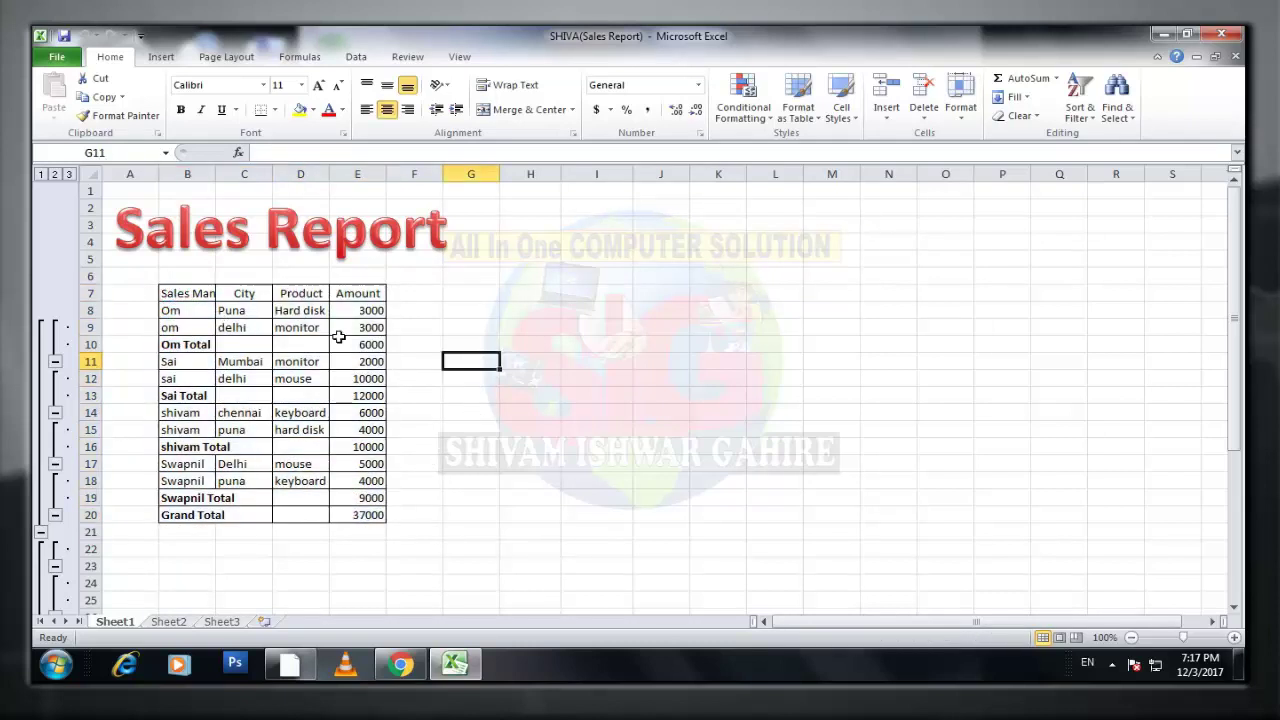
left_click(185, 327)
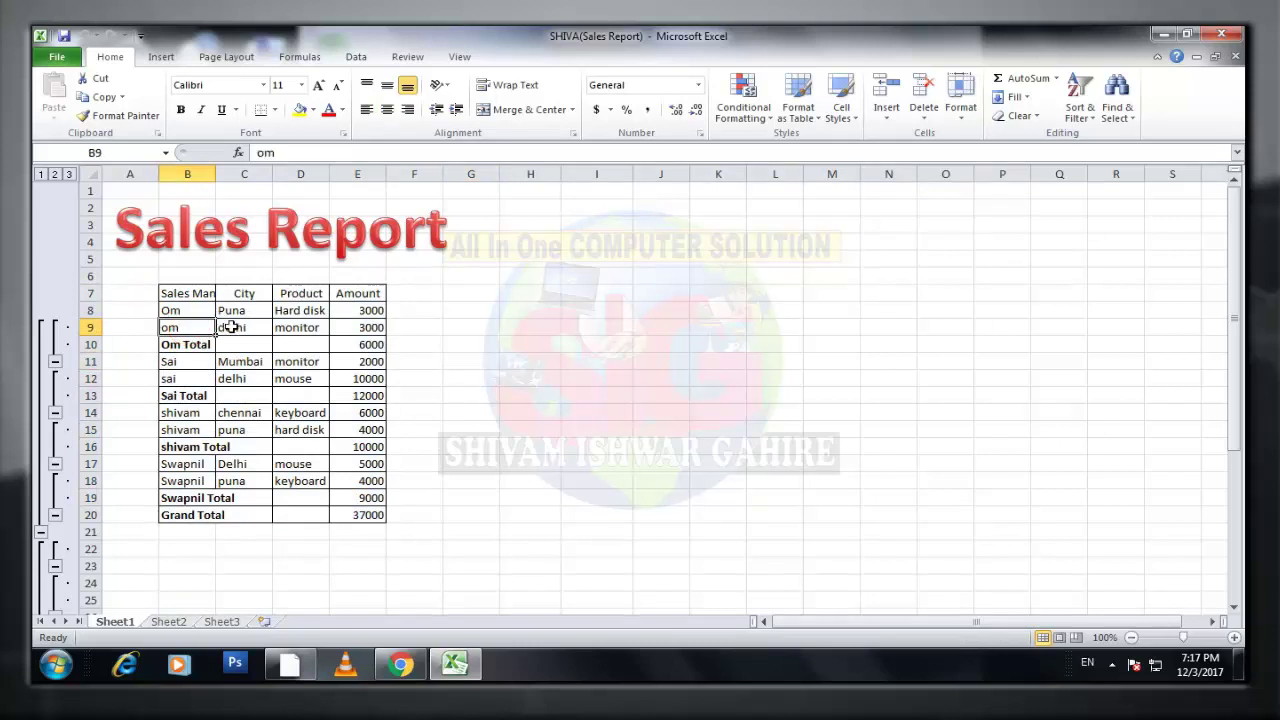
left_click(232, 327)
left_click(280, 328)
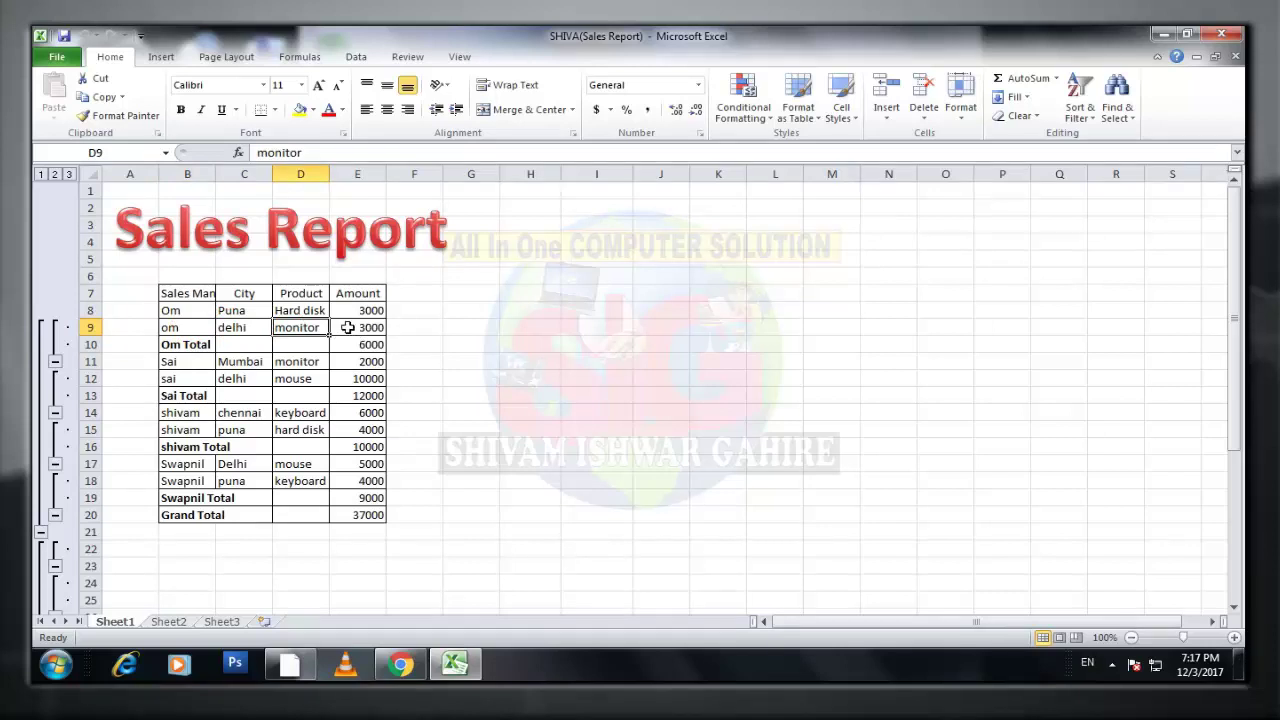
double_click(348, 327)
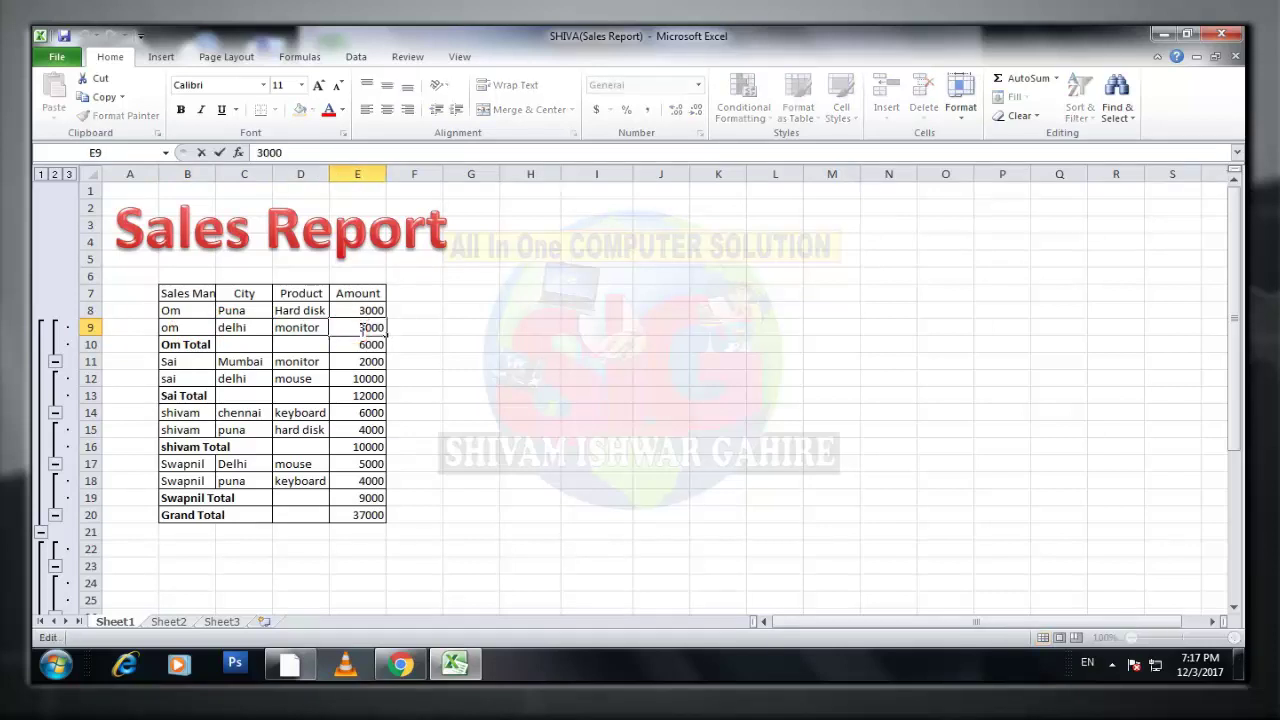
key("BackSpace")
type("6")
key("Return")
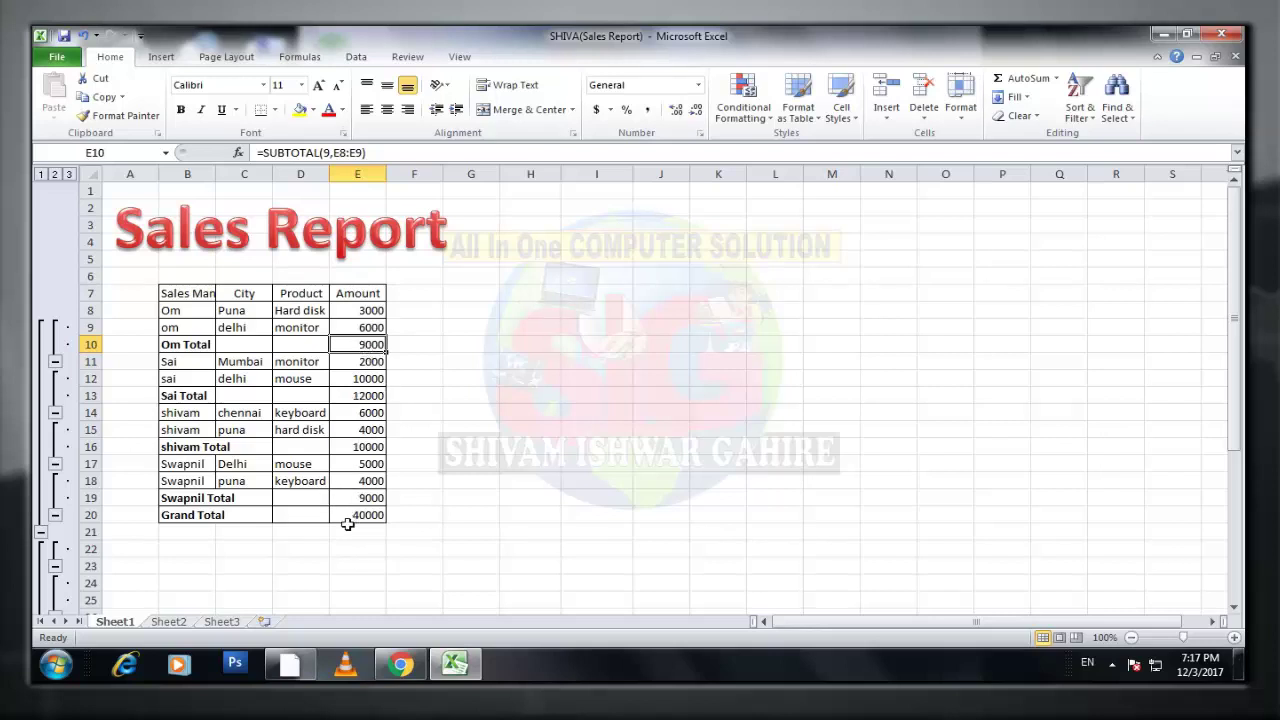
double_click(366, 327)
key("BackSpace")
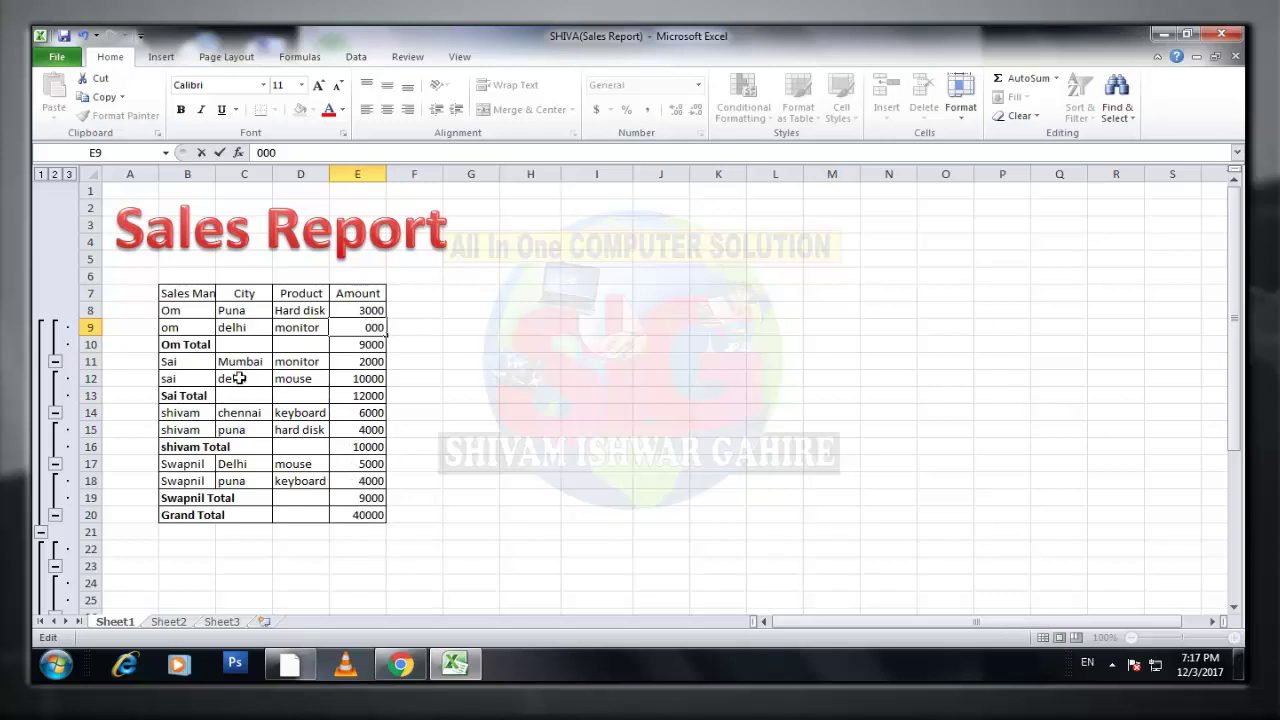
type("3")
key("Return")
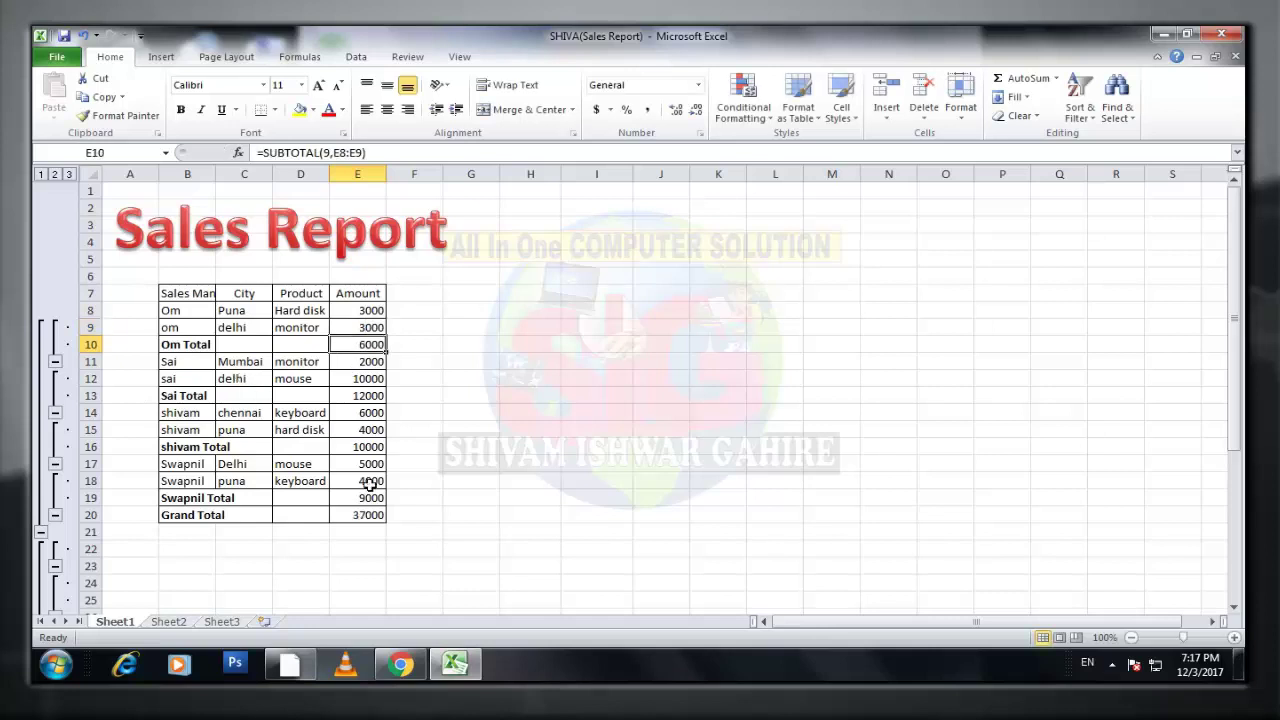
left_click(369, 516)
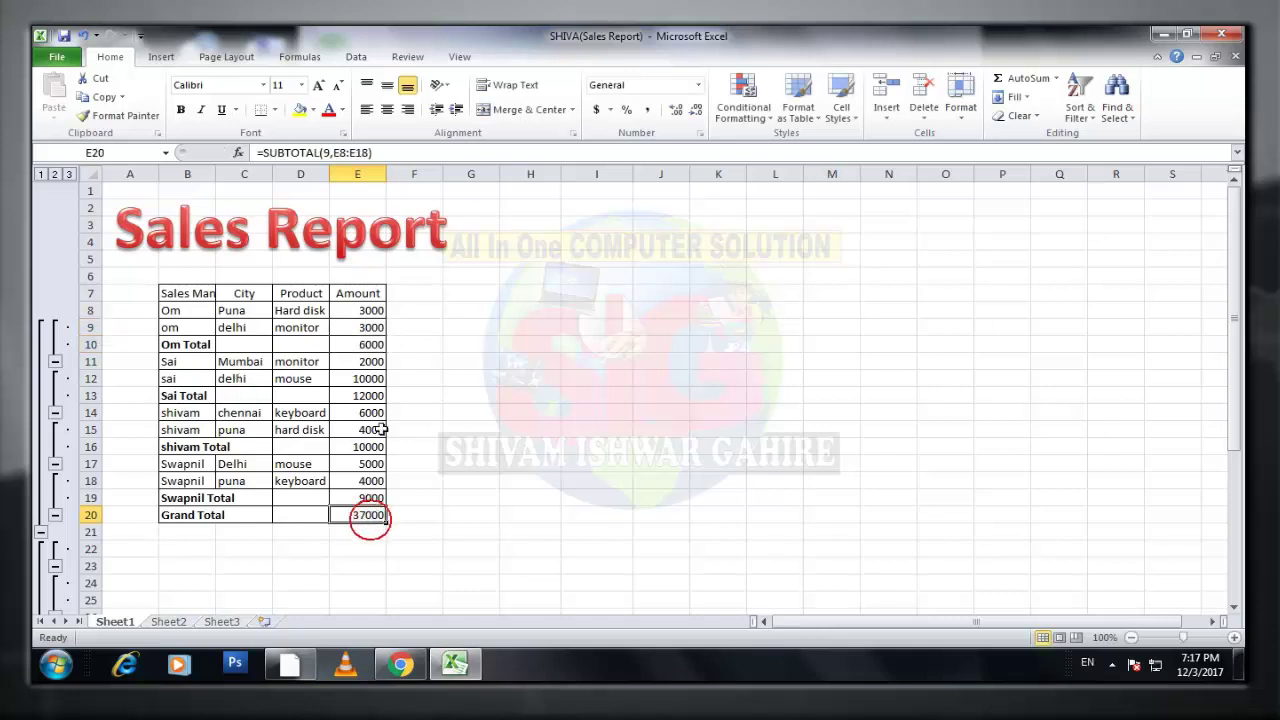
left_click(370, 344)
left_click(1113, 664)
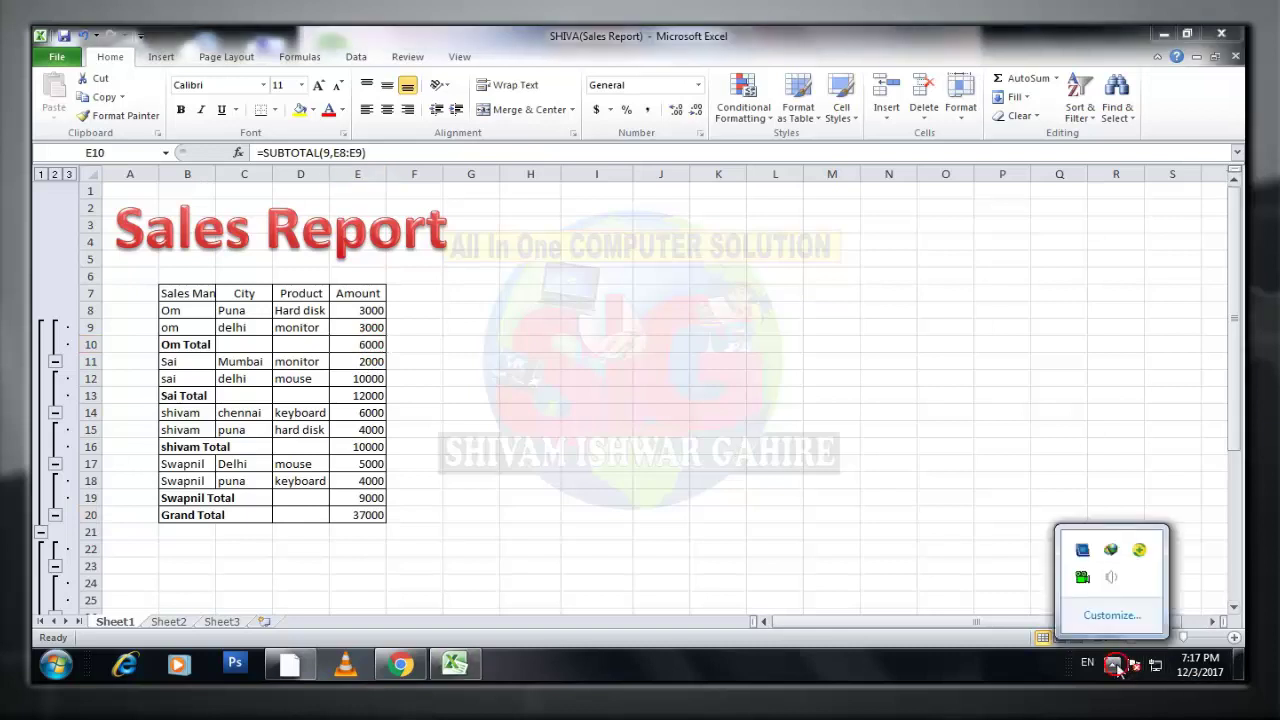
left_click(1113, 664)
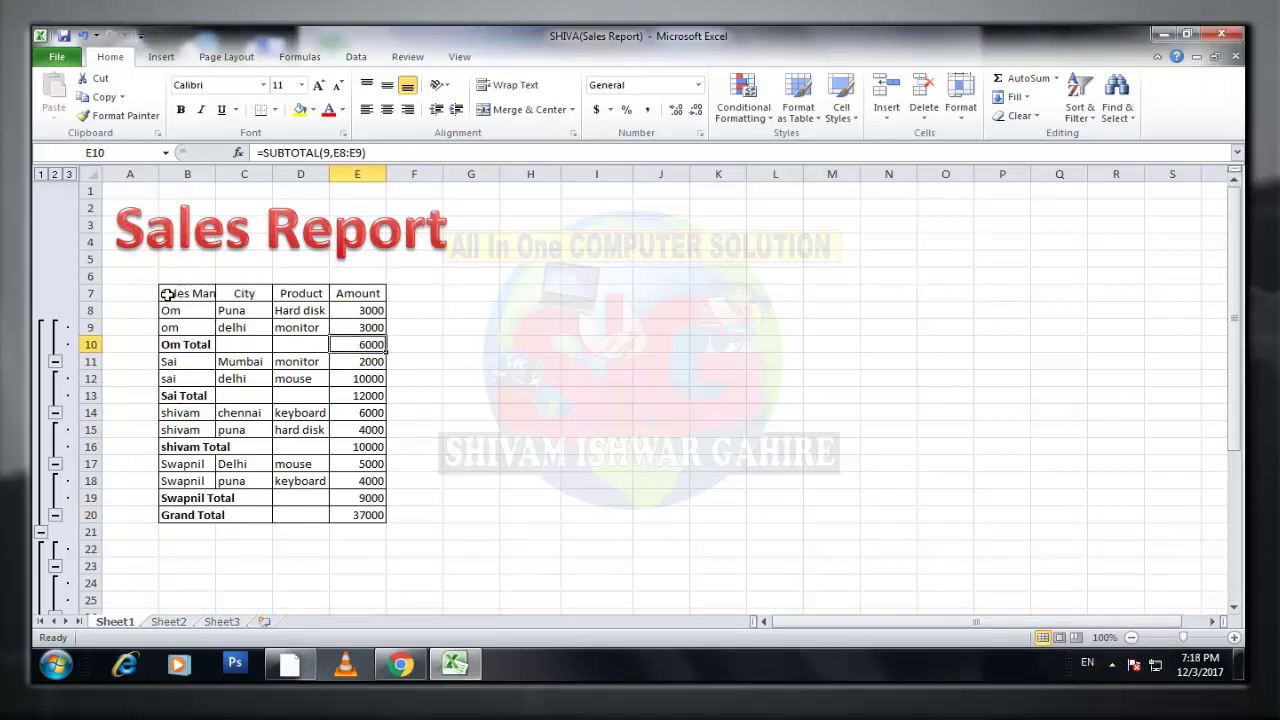
left_click_drag(166, 293, 338, 515)
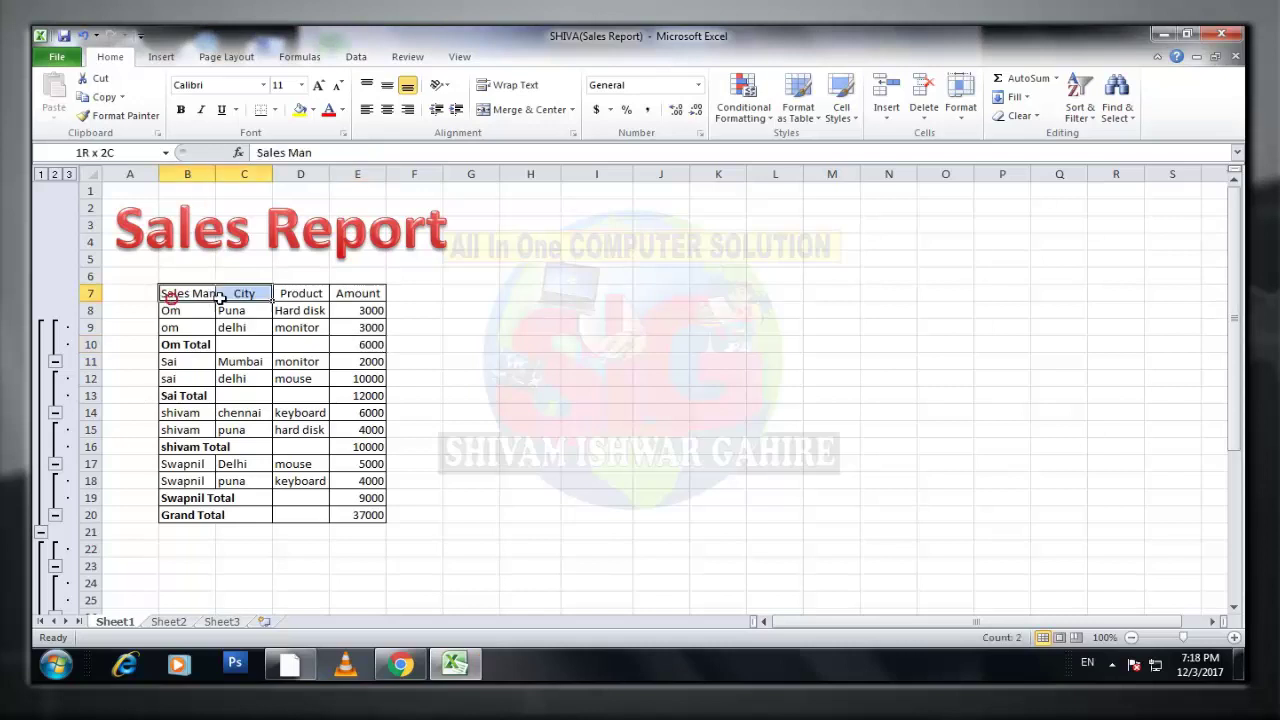
left_click(441, 483)
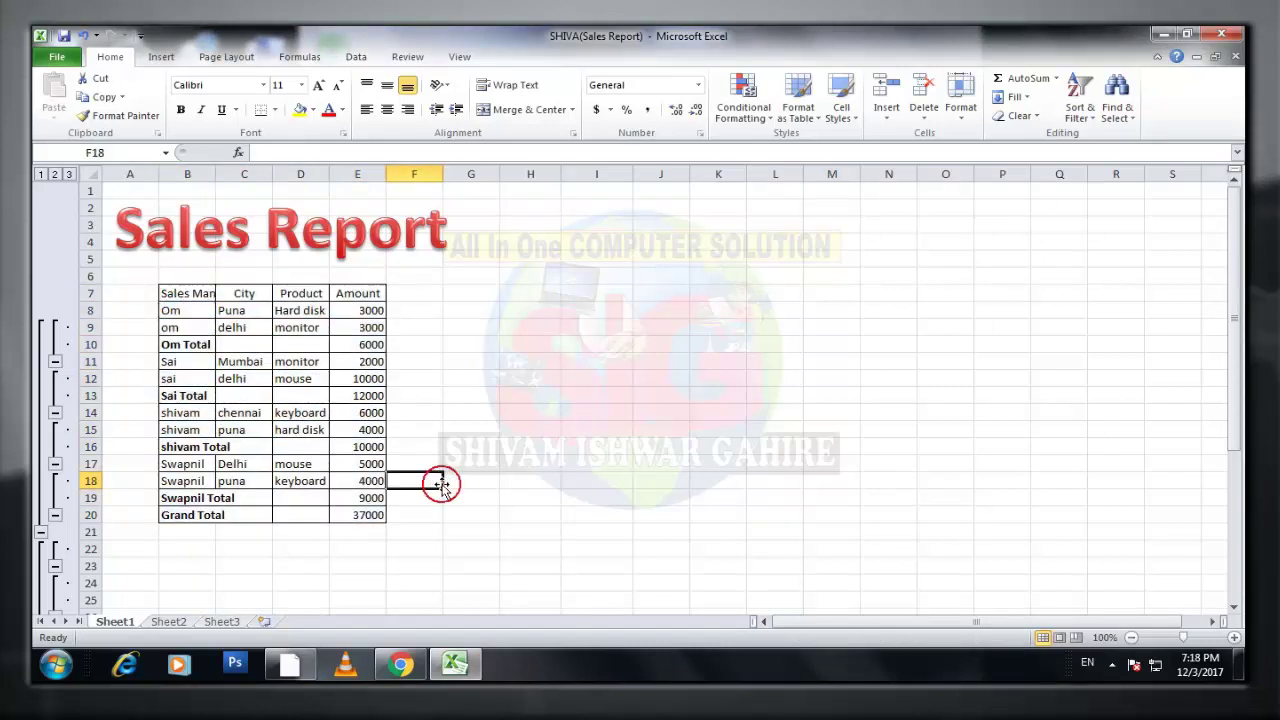
left_click(366, 327)
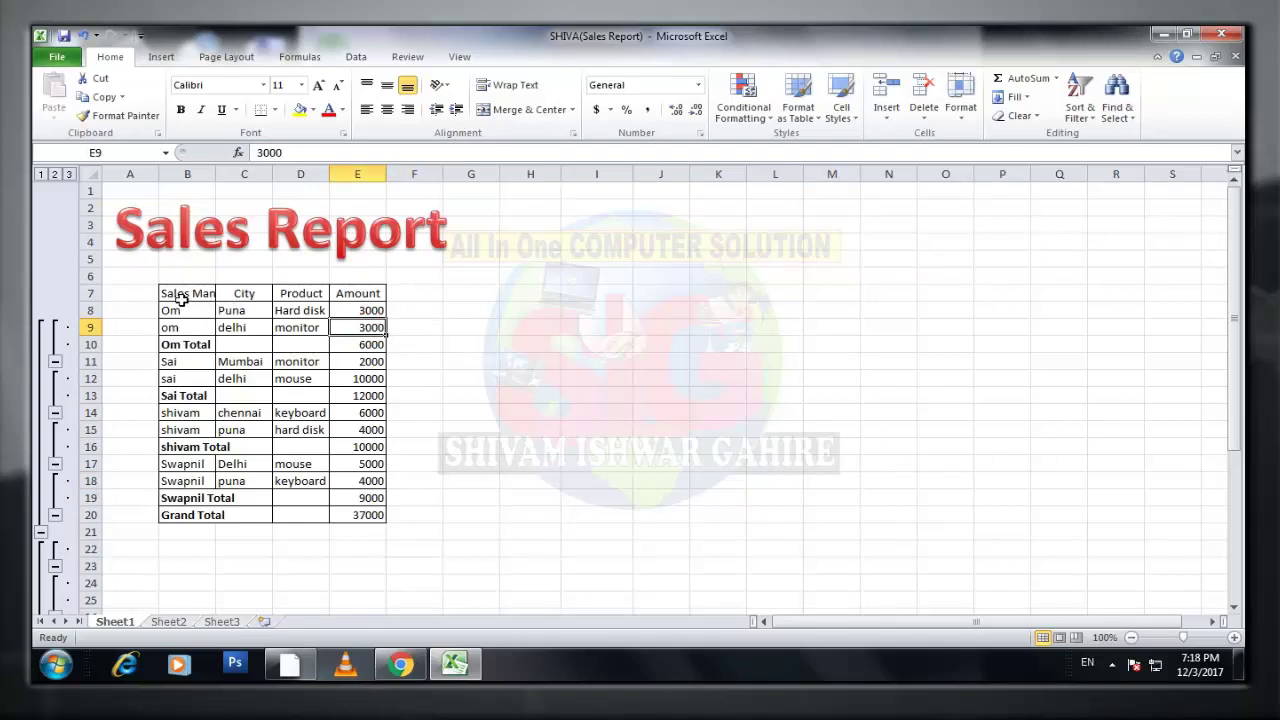
mouse_move(173, 293)
left_mouse_down()
mouse_move(343, 499)
mouse_move(340, 512)
left_mouse_up()
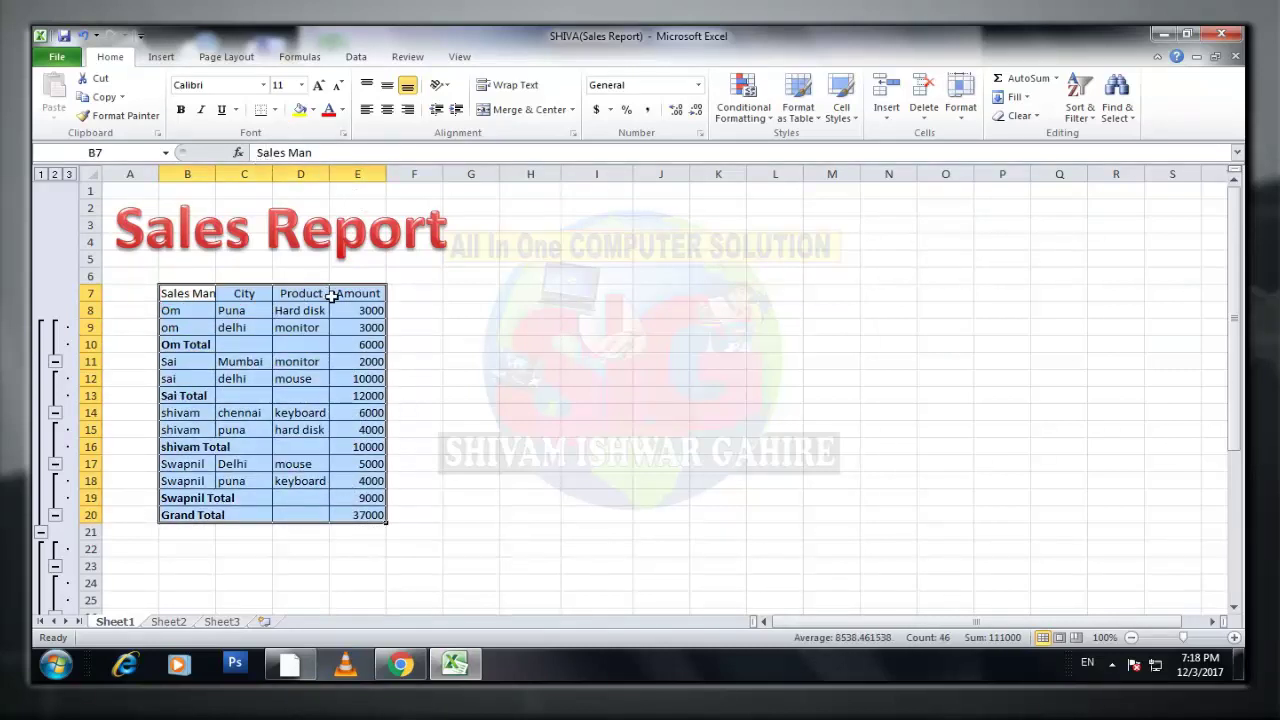
Clear the selected old table's contents and remove all its borders.
key("Delete")
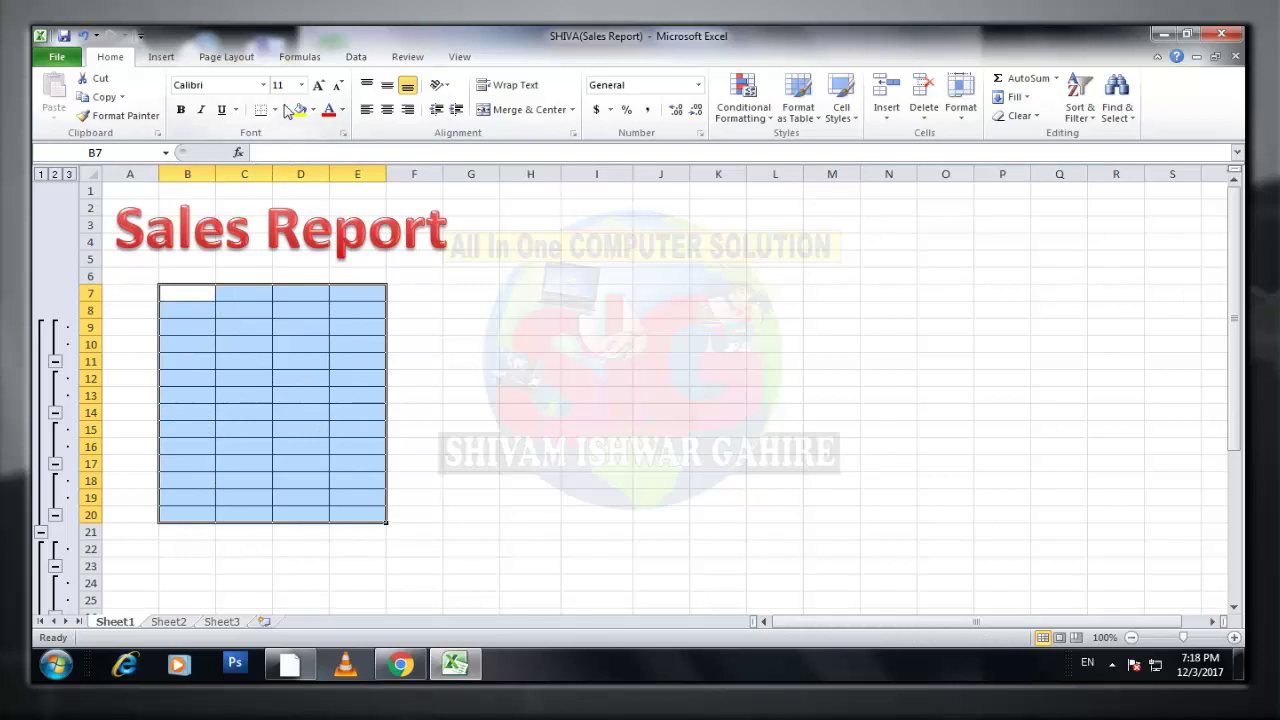
left_click(274, 110)
left_click(304, 226)
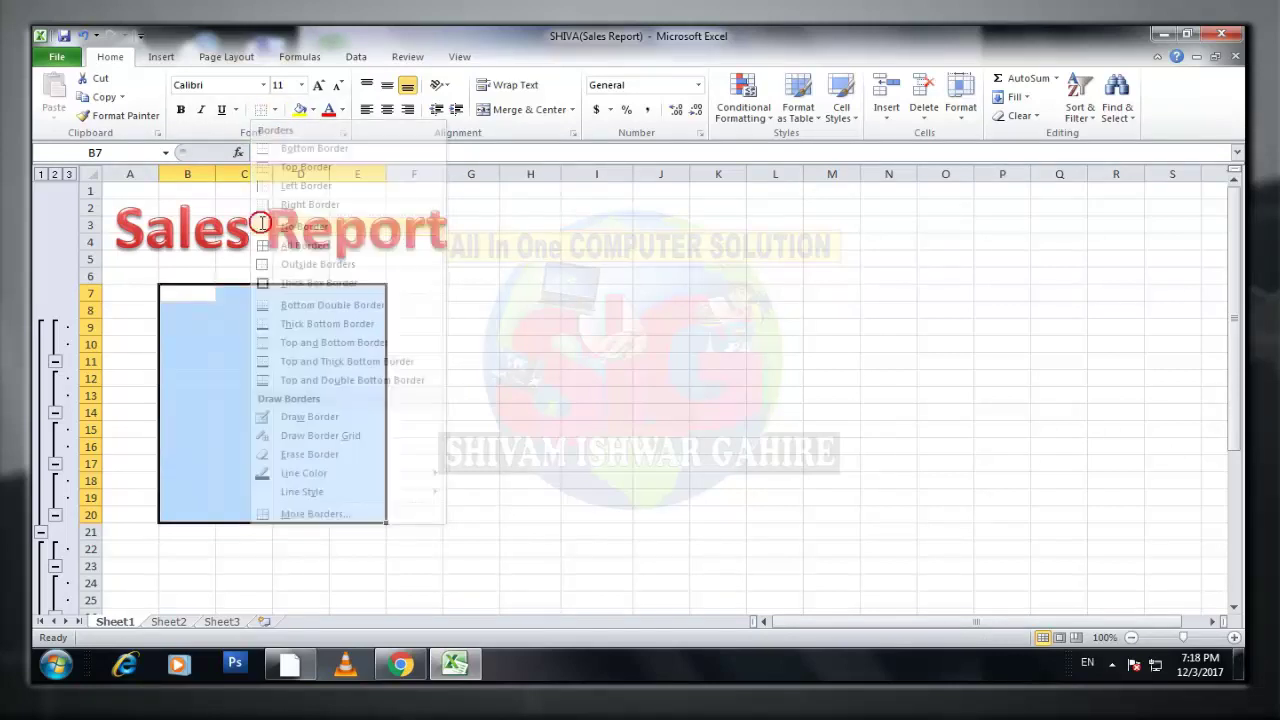
left_click(372, 313)
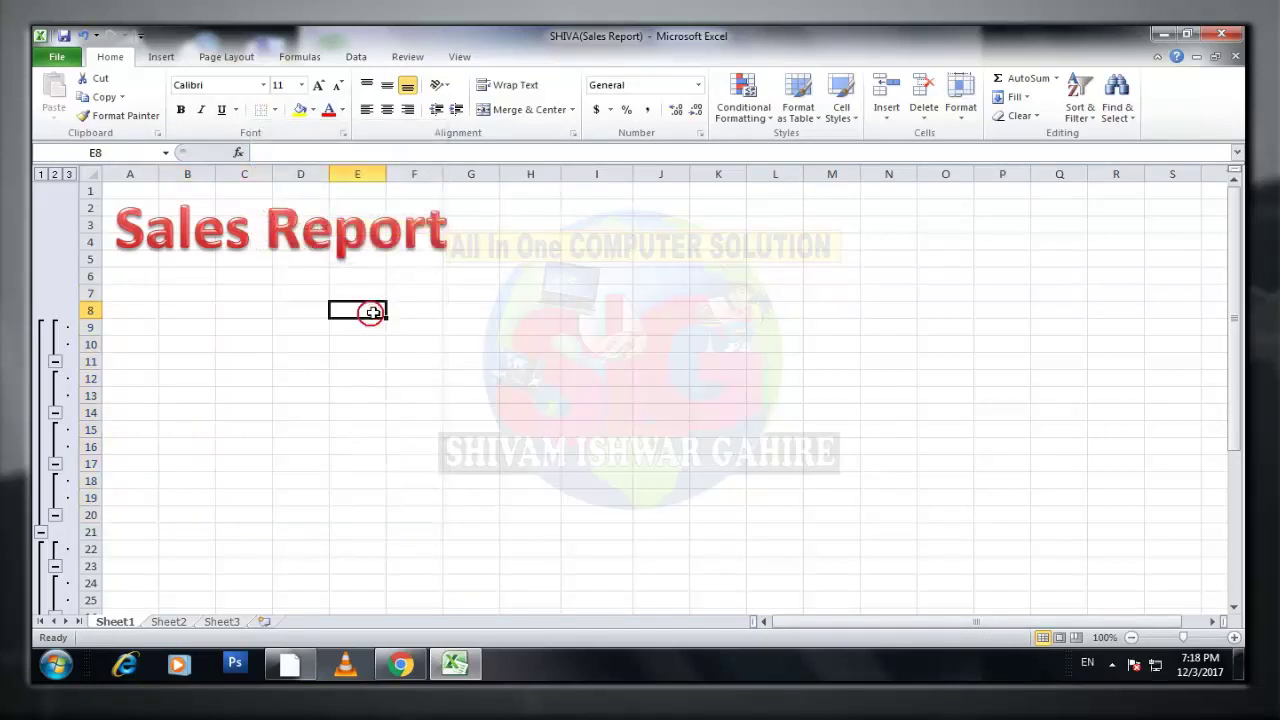
Enter headers Sales Man, City, Product, Amount in B7:E7, with City left-aligned.
left_click(180, 292)
type("Sal")
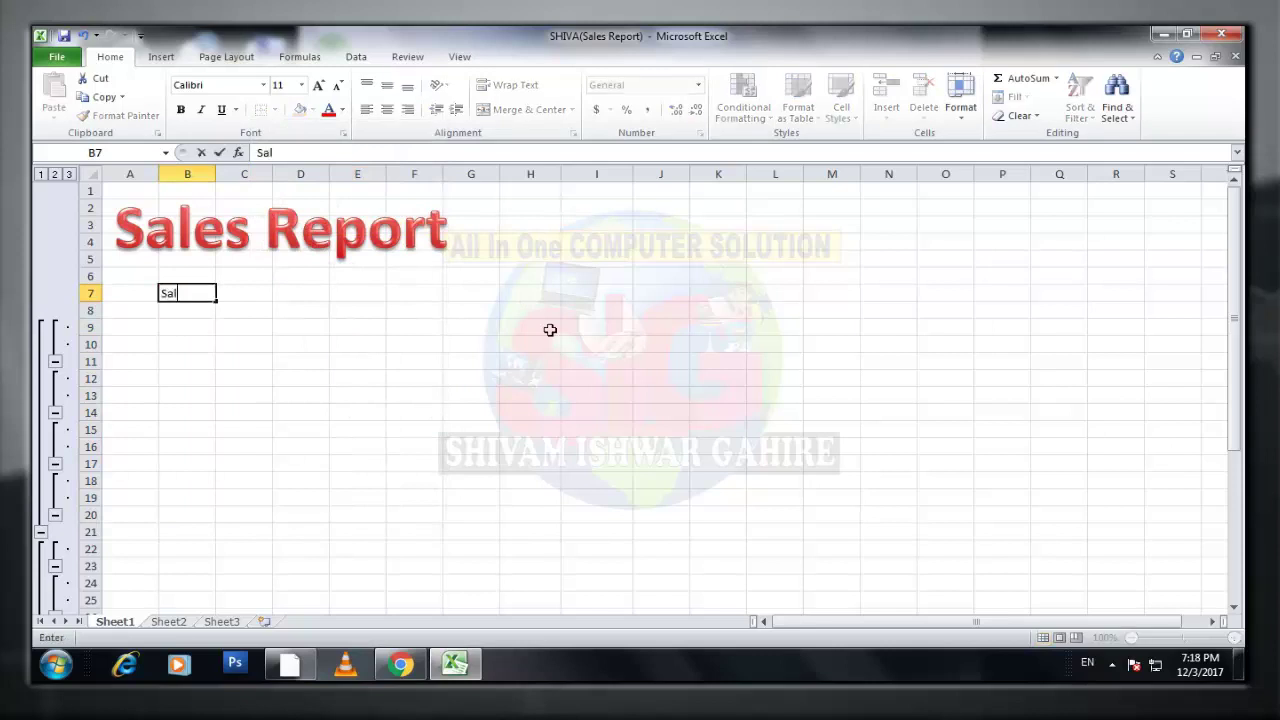
type("es Man")
key("Tab")
type("Ci")
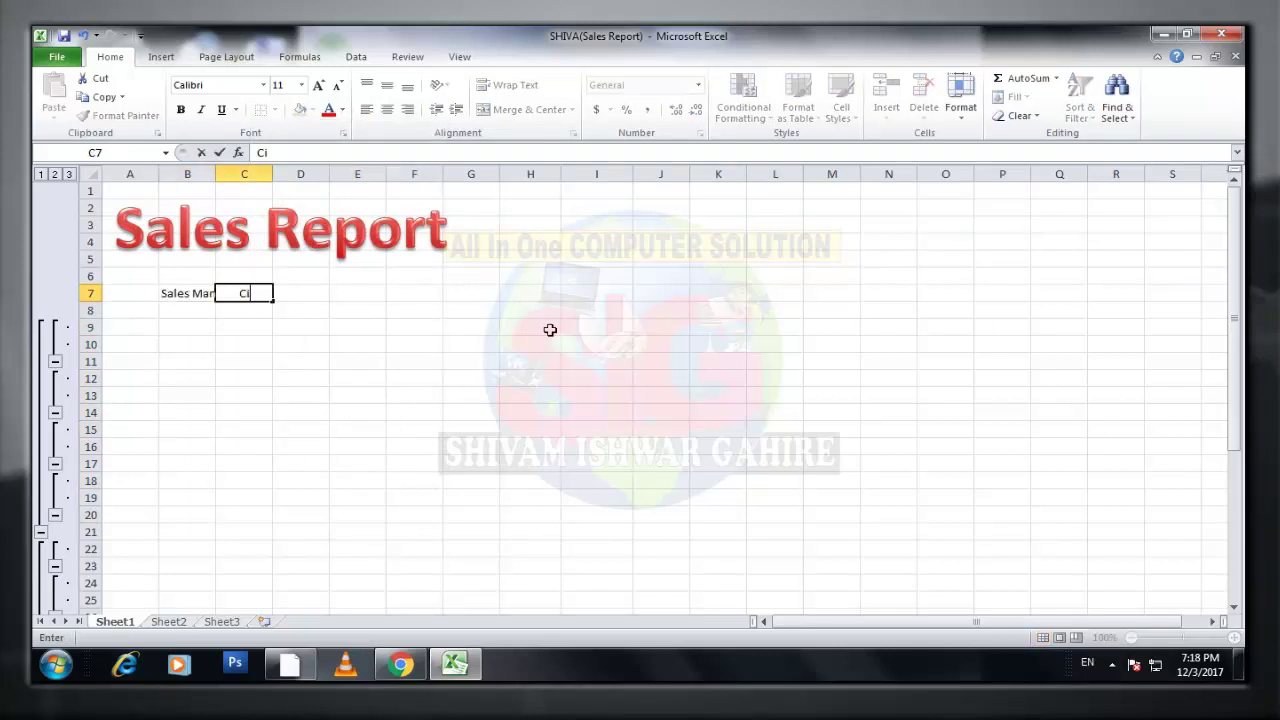
type("ty")
key("Tab")
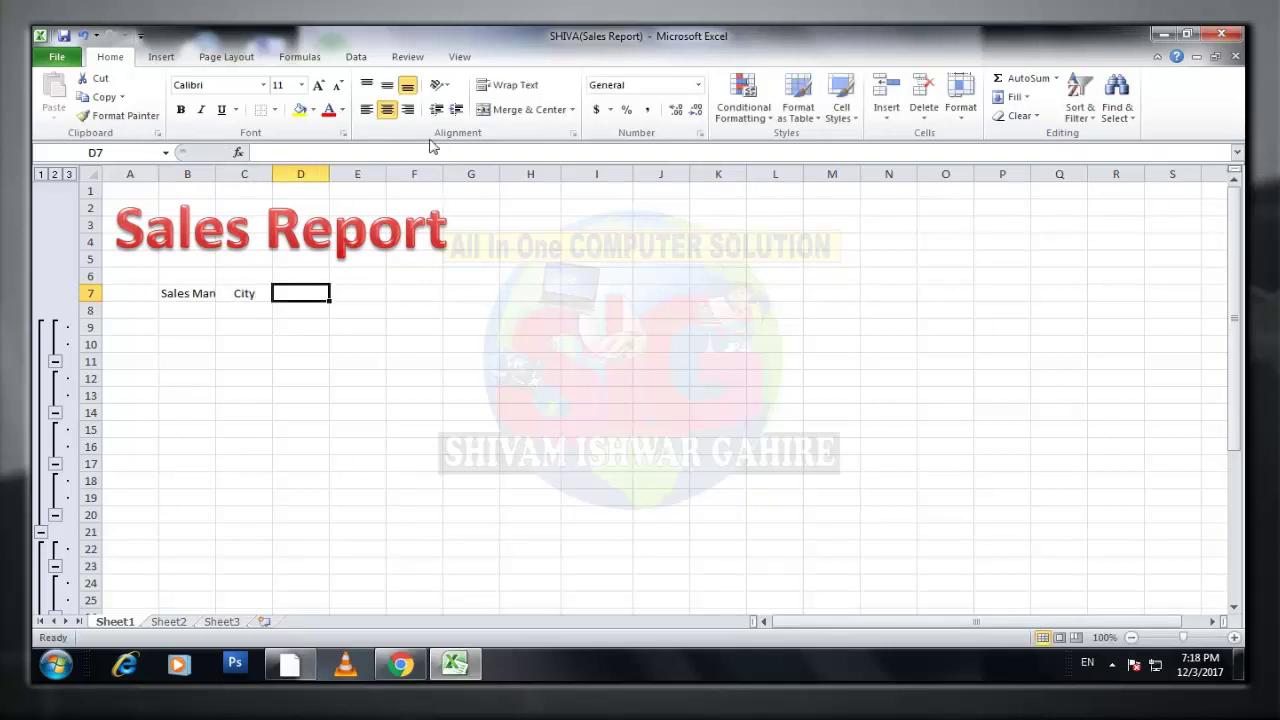
left_click(367, 109)
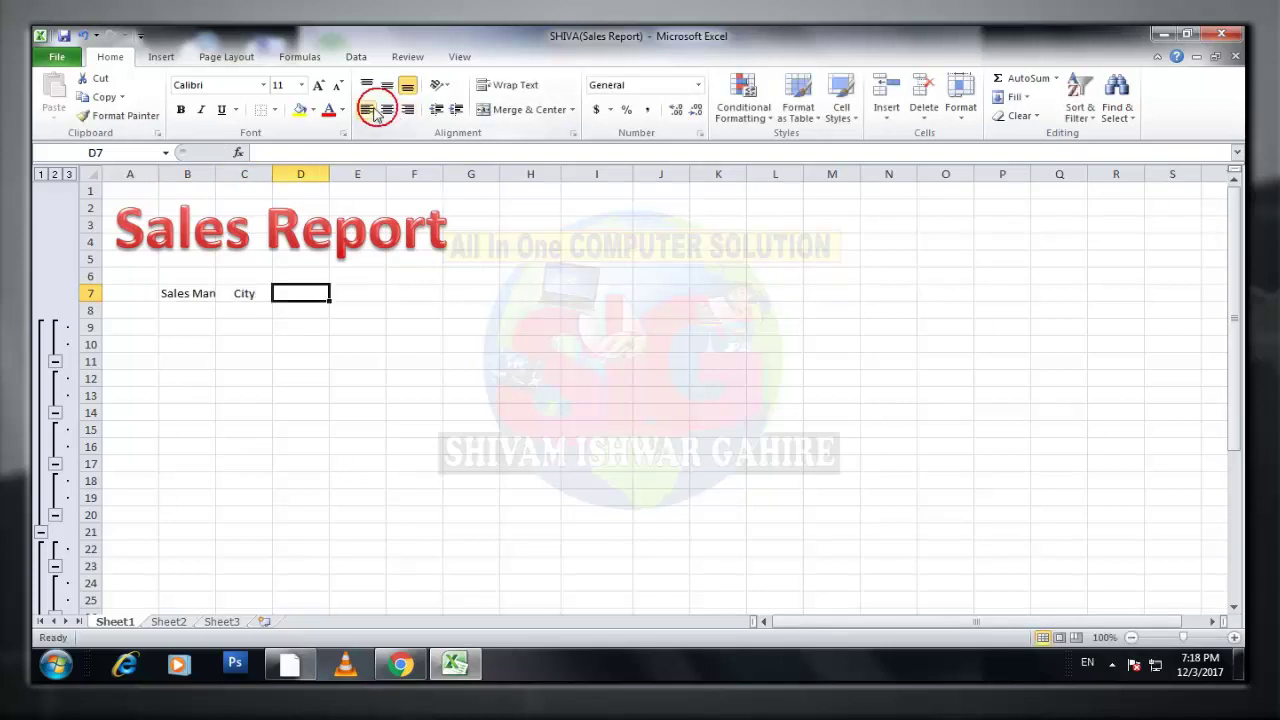
left_click(249, 292)
left_click(367, 109)
left_click(293, 290)
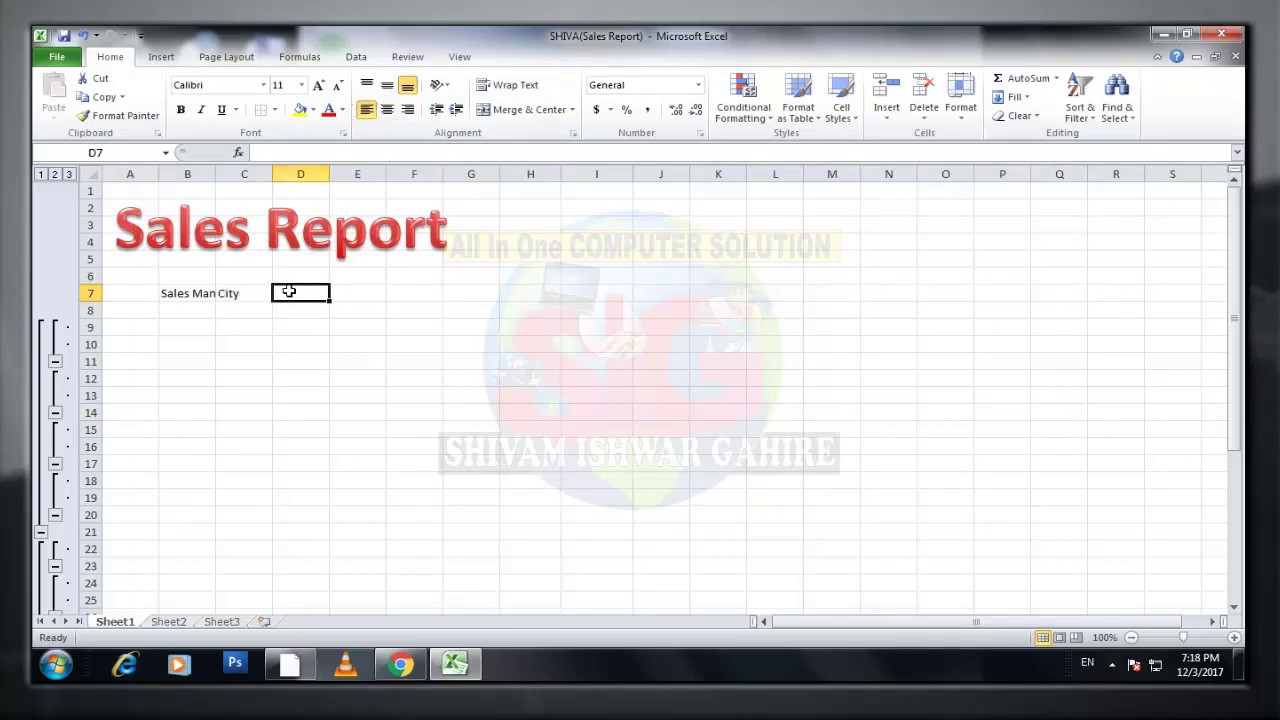
type("Pro")
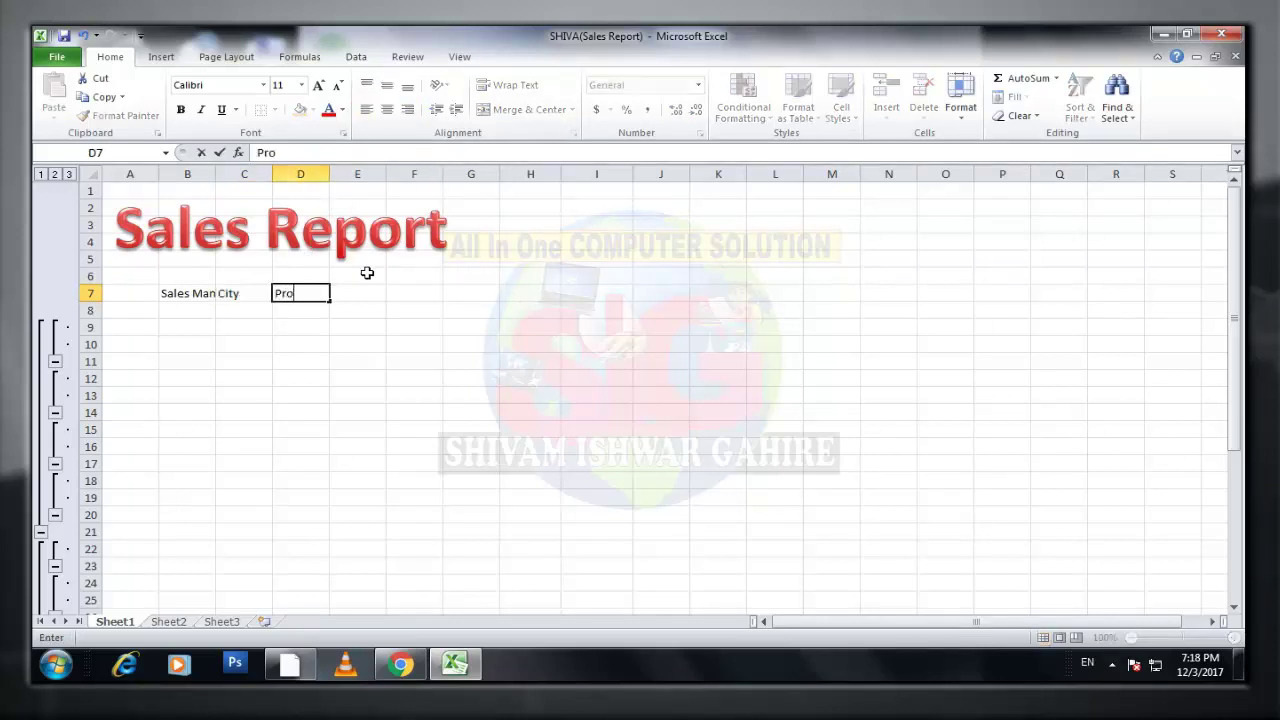
type("duct")
left_click(345, 294)
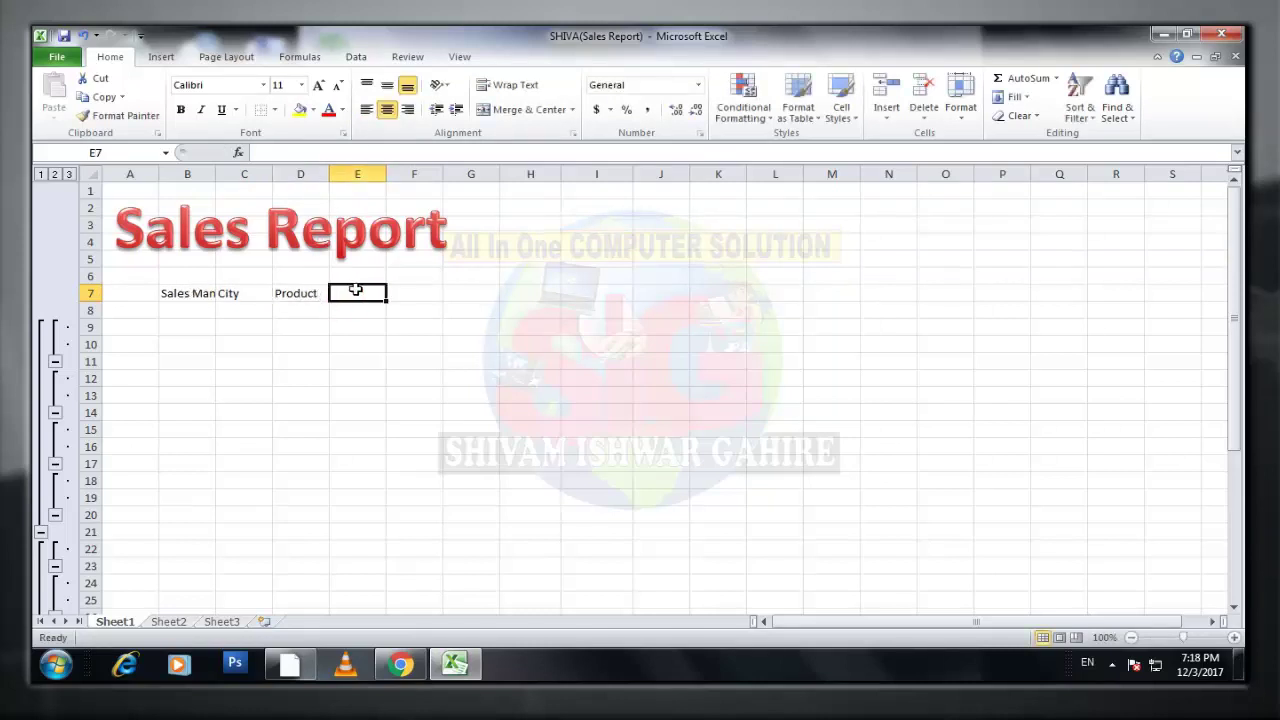
type("Amount")
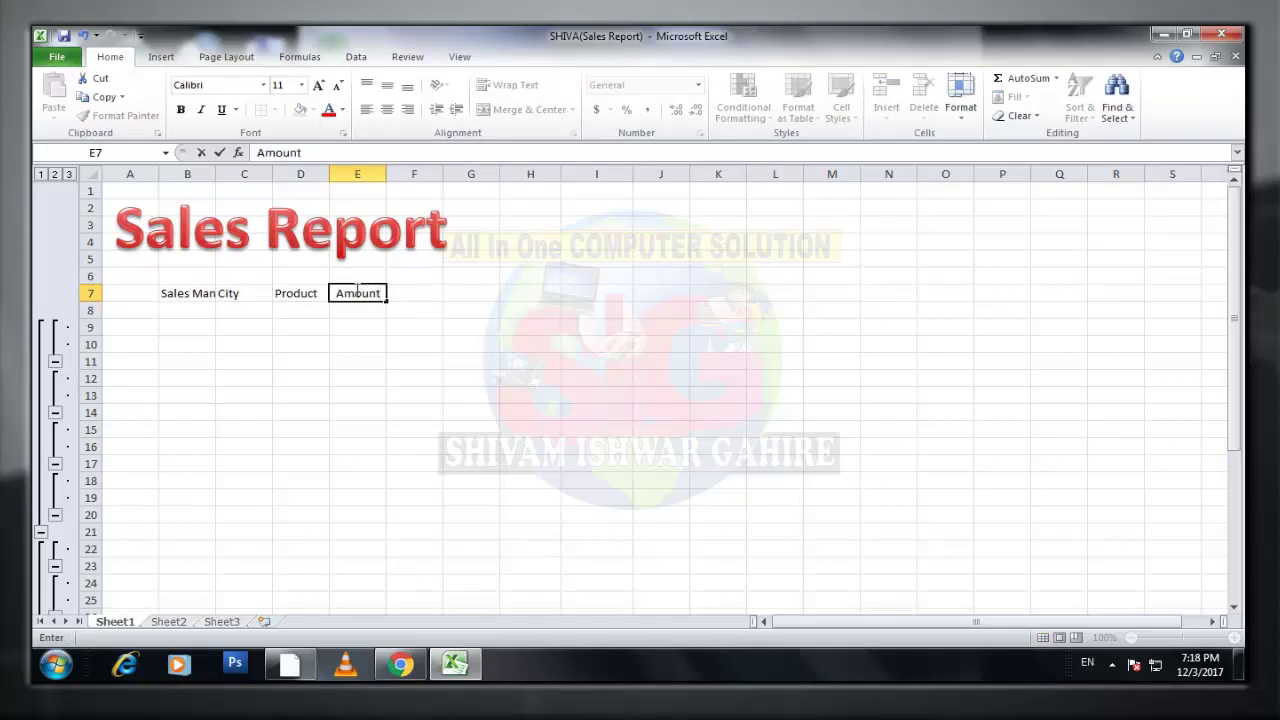
key("Return")
Fill row 8 with a salesman name, Mumbai, Hard disk and 5000.
left_click(167, 310)
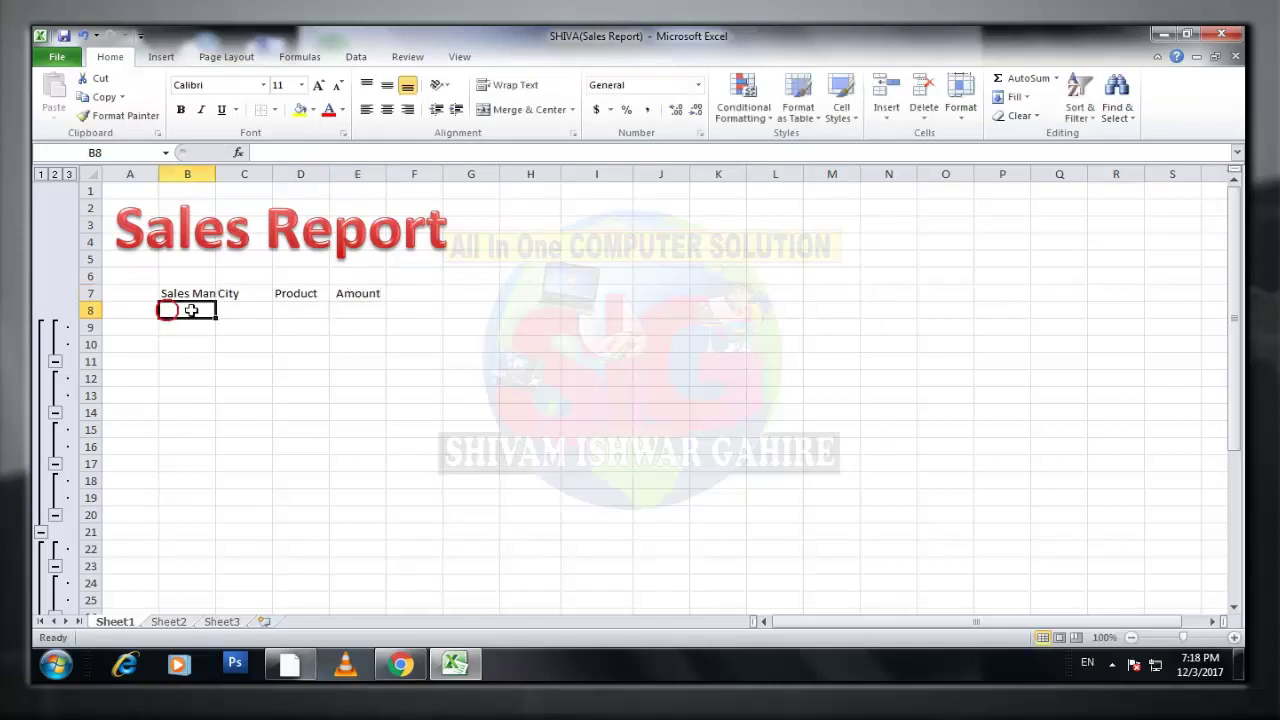
type("A")
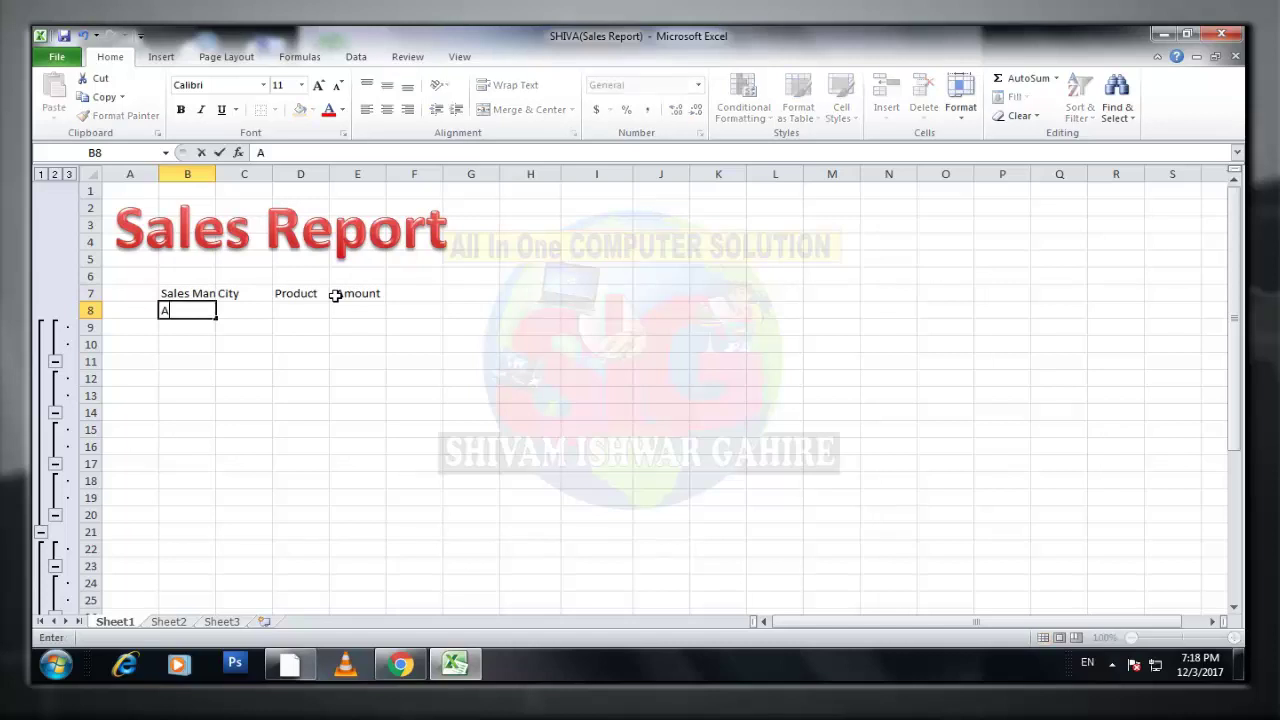
type("nish")
key("Tab")
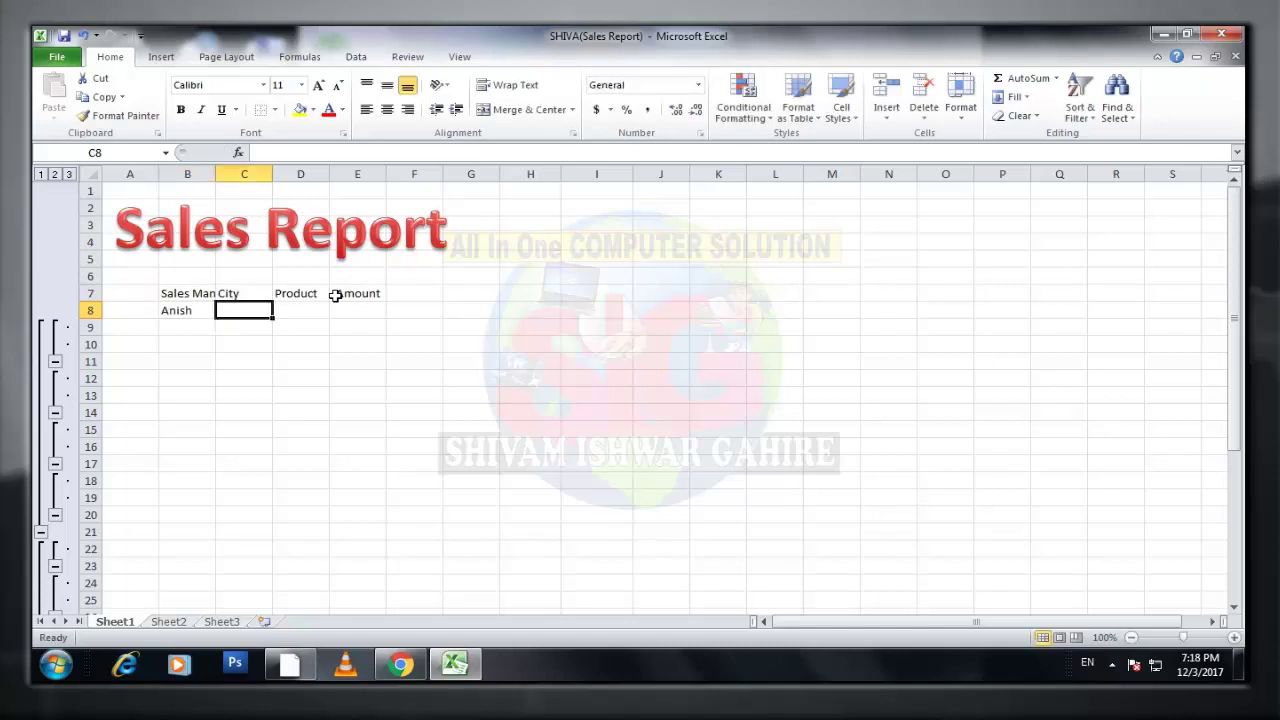
type("Mumbai")
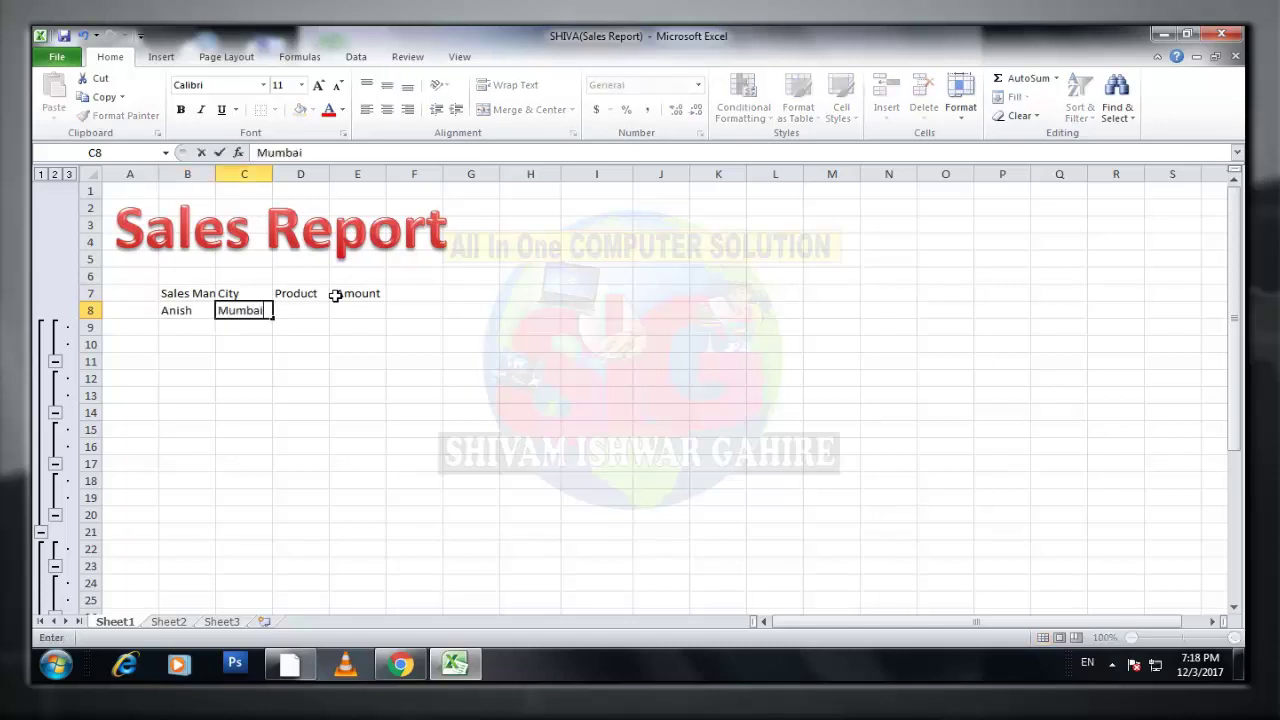
key("Tab")
type("Hard d")
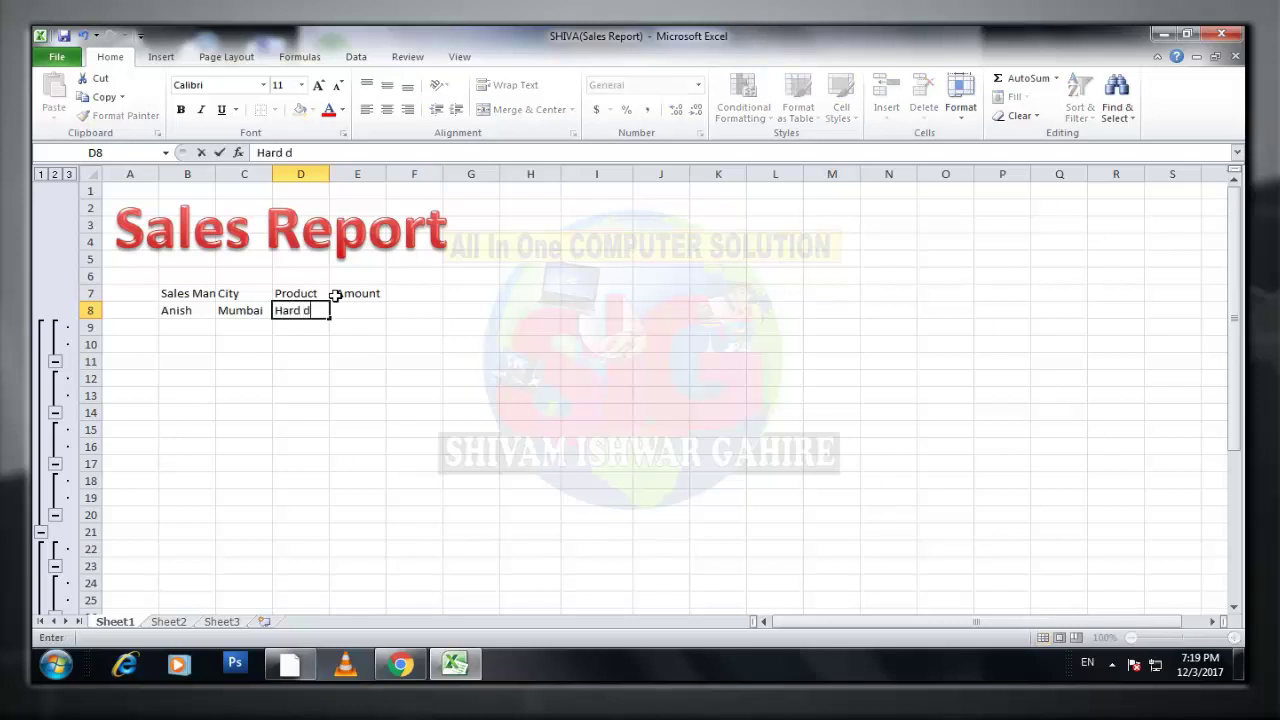
type("isk")
key("Tab")
type("500")
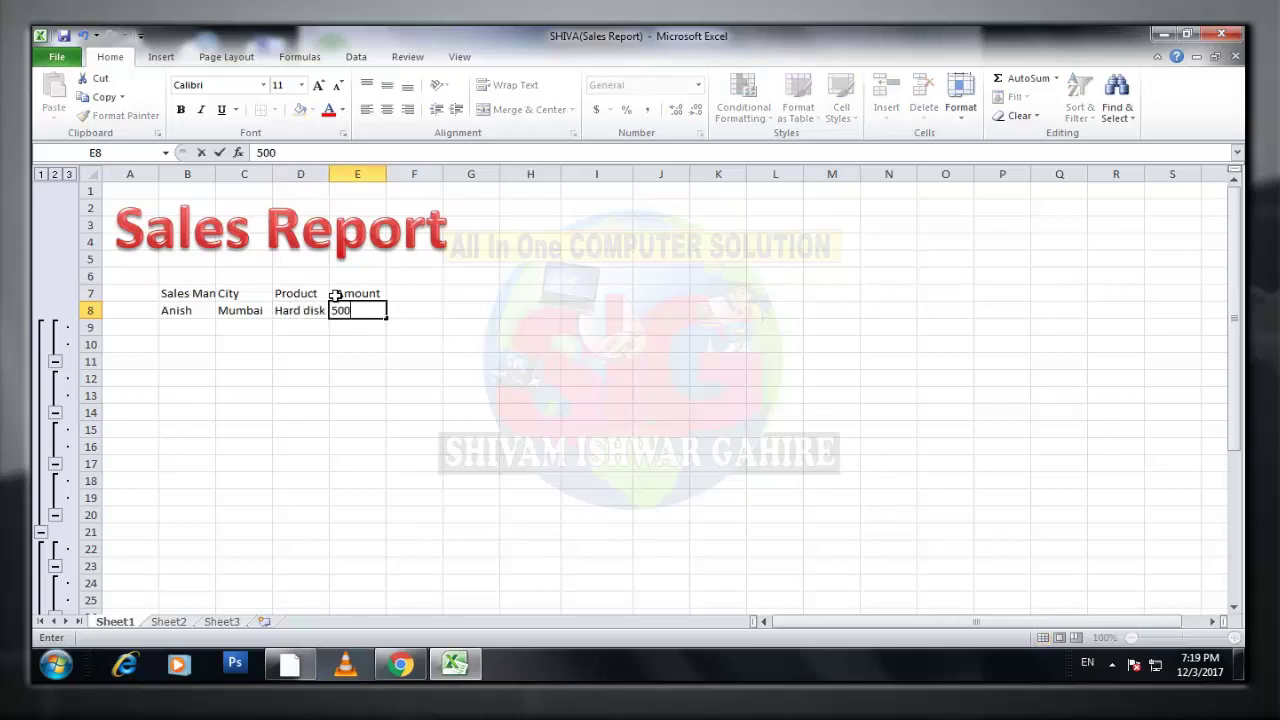
type("0")
key("Return")
Fill row 9 with a salesman name, Puna, Monitor and 10000.
key("Left")
key("Left")
type("N")
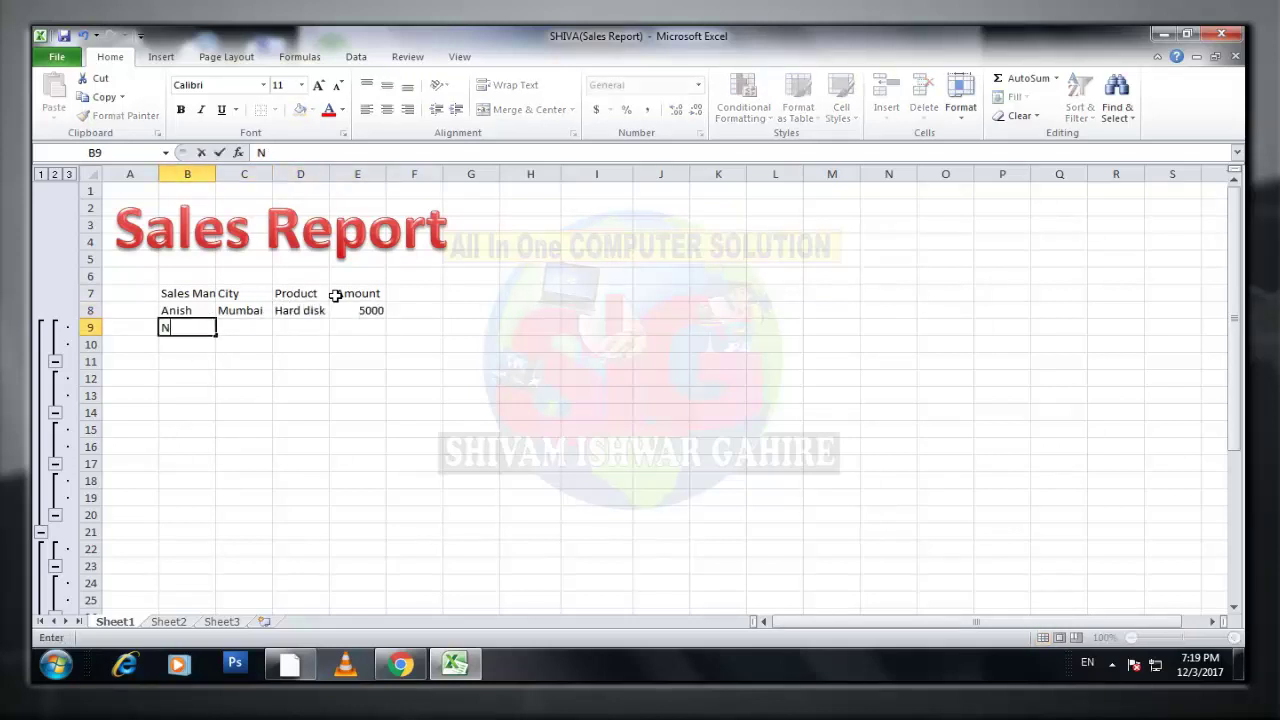
type("itis")
type("h")
key("Tab")
type("Pu")
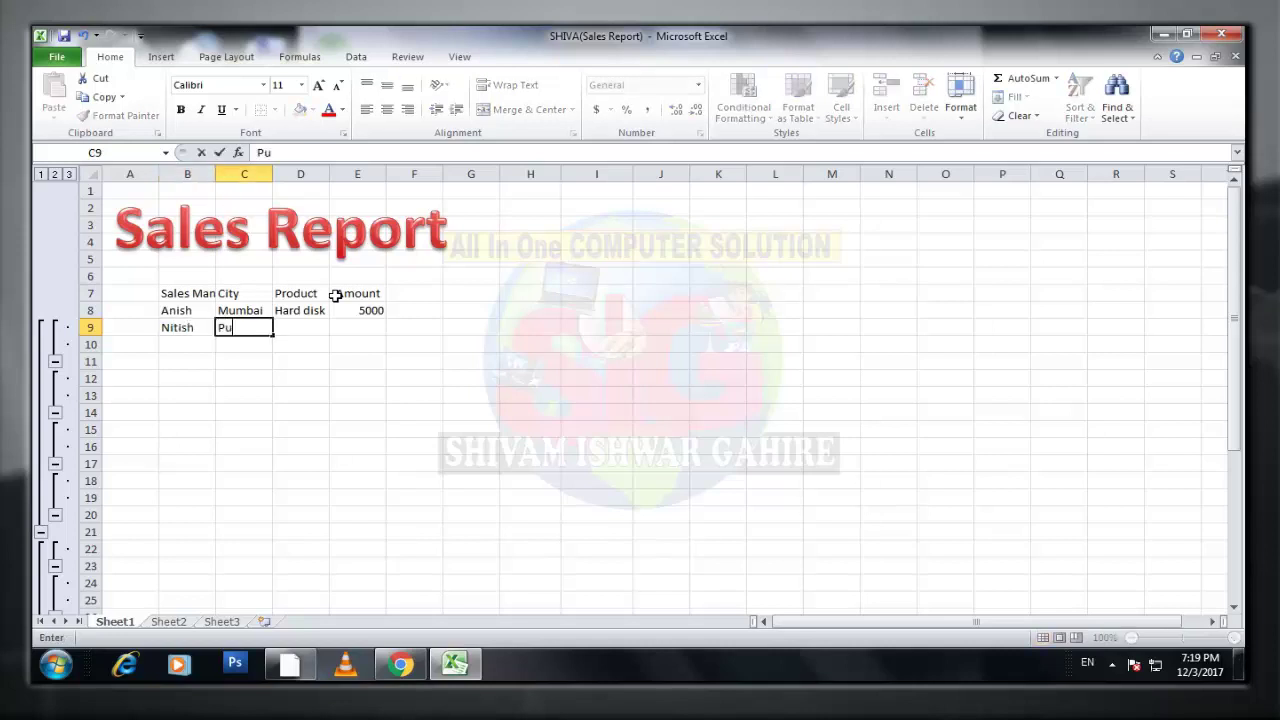
type("na")
key("Tab")
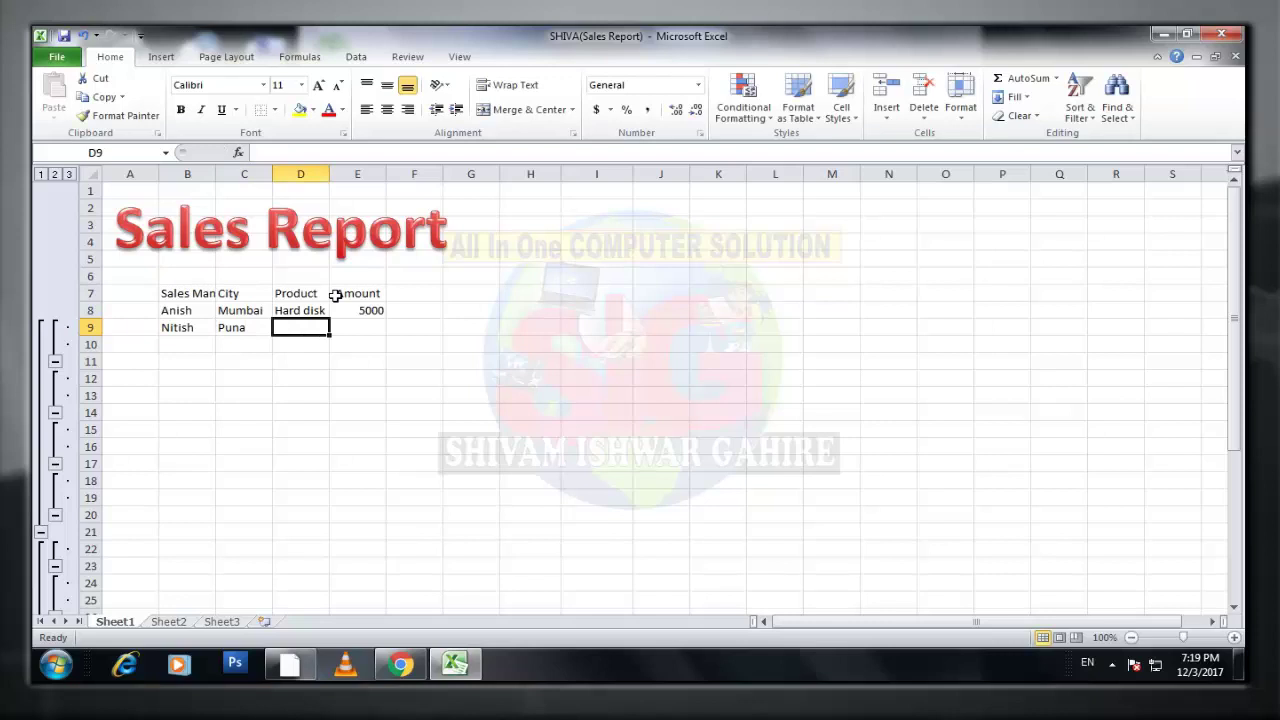
type("Monitor")
key("Tab")
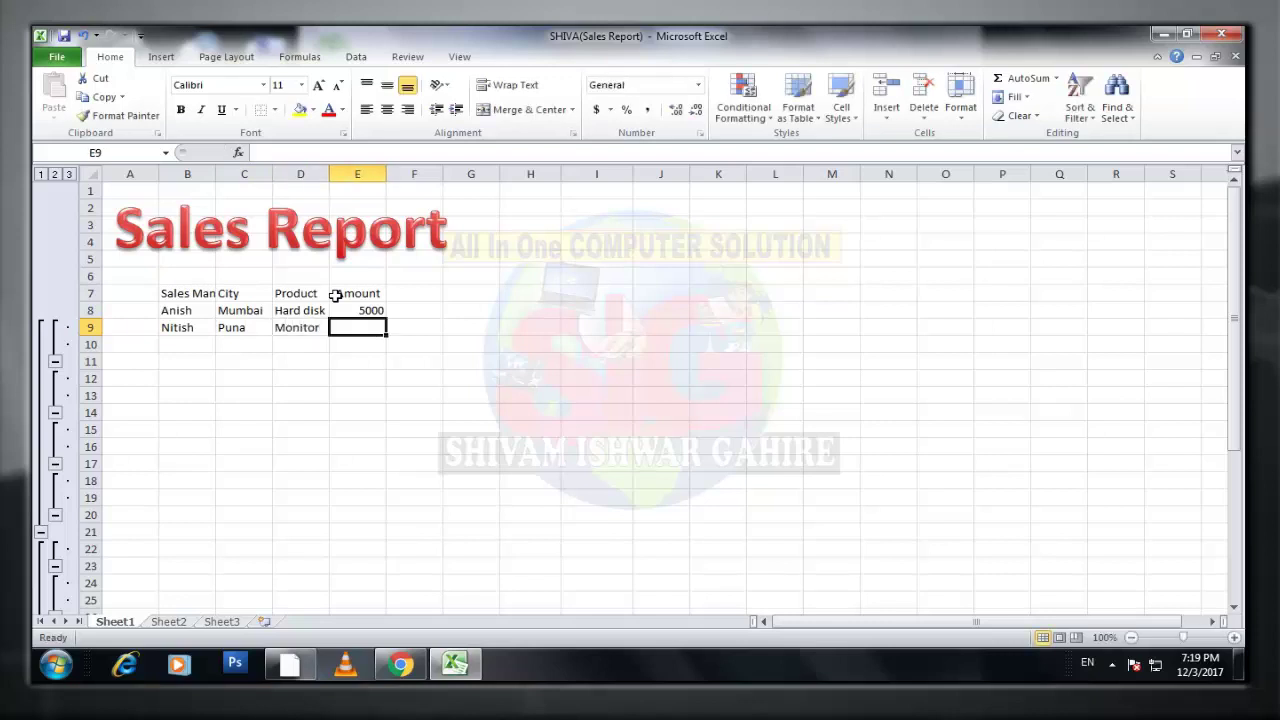
type("1000")
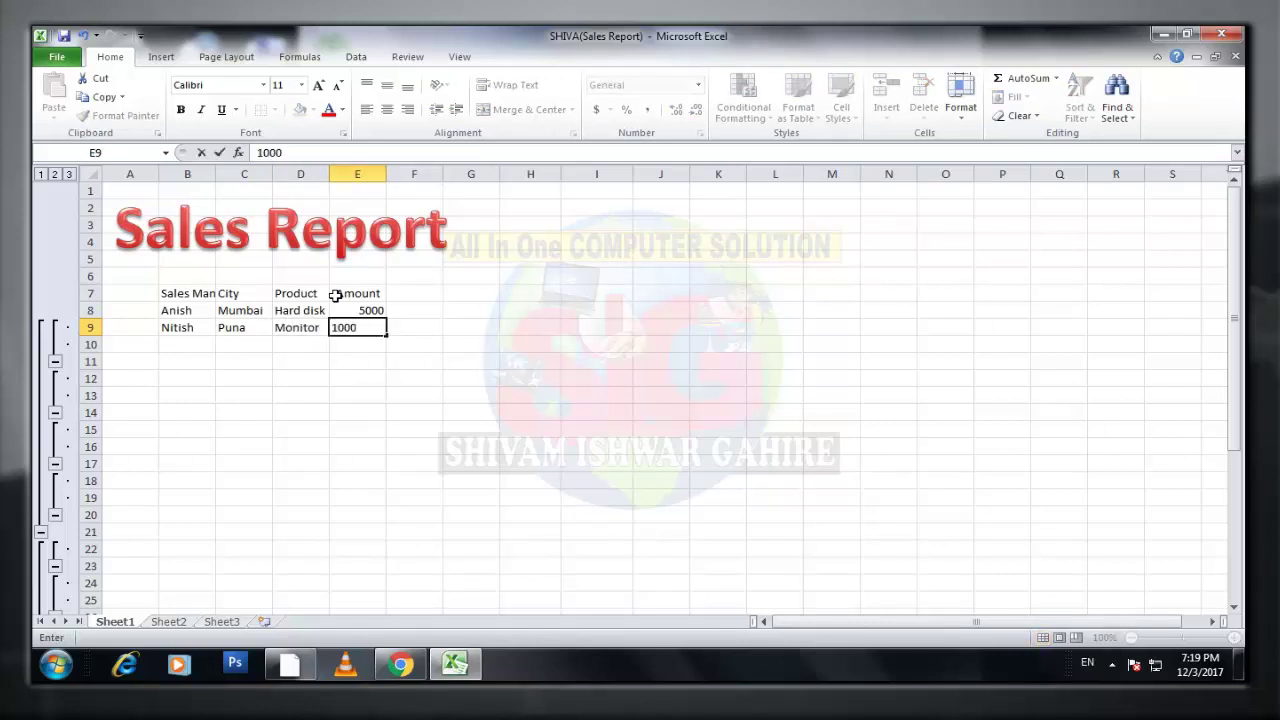
type("0")
key("Return")
Fill row 10 with an unbolded salesman name, Delhi, Keyboard and 6000.
key("Left")
key("Left")
key("Left")
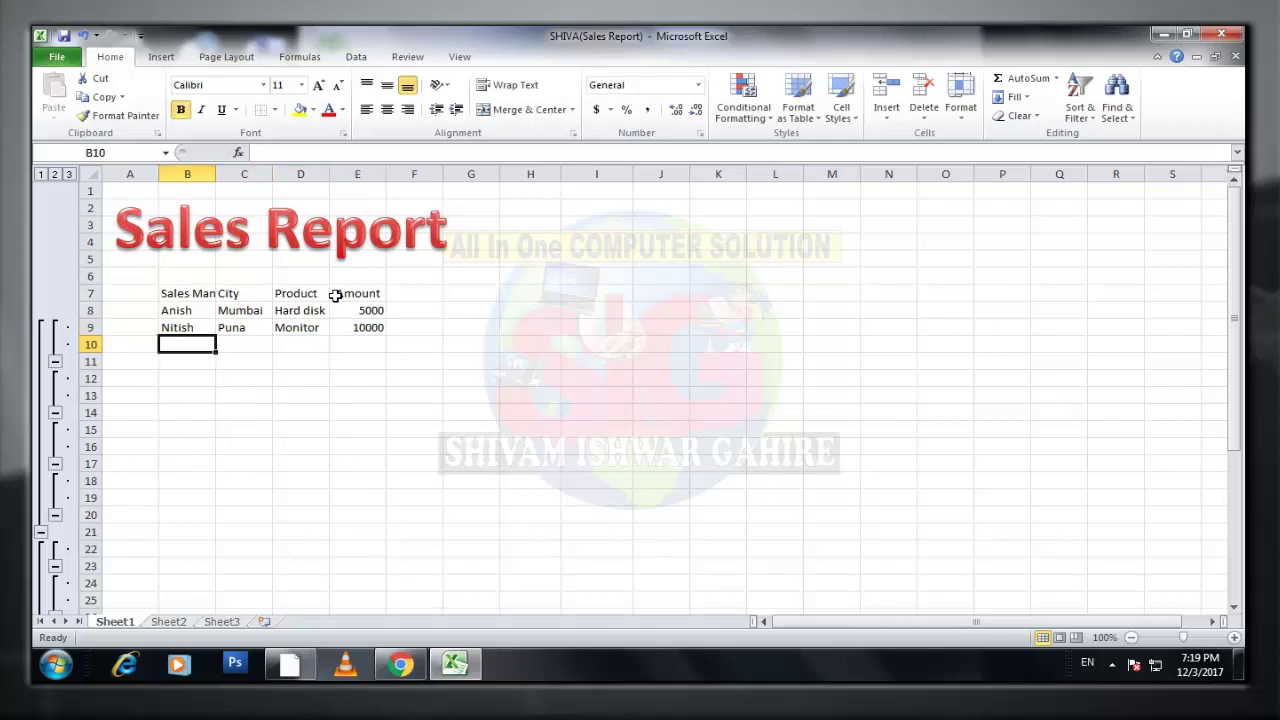
type("Shubham")
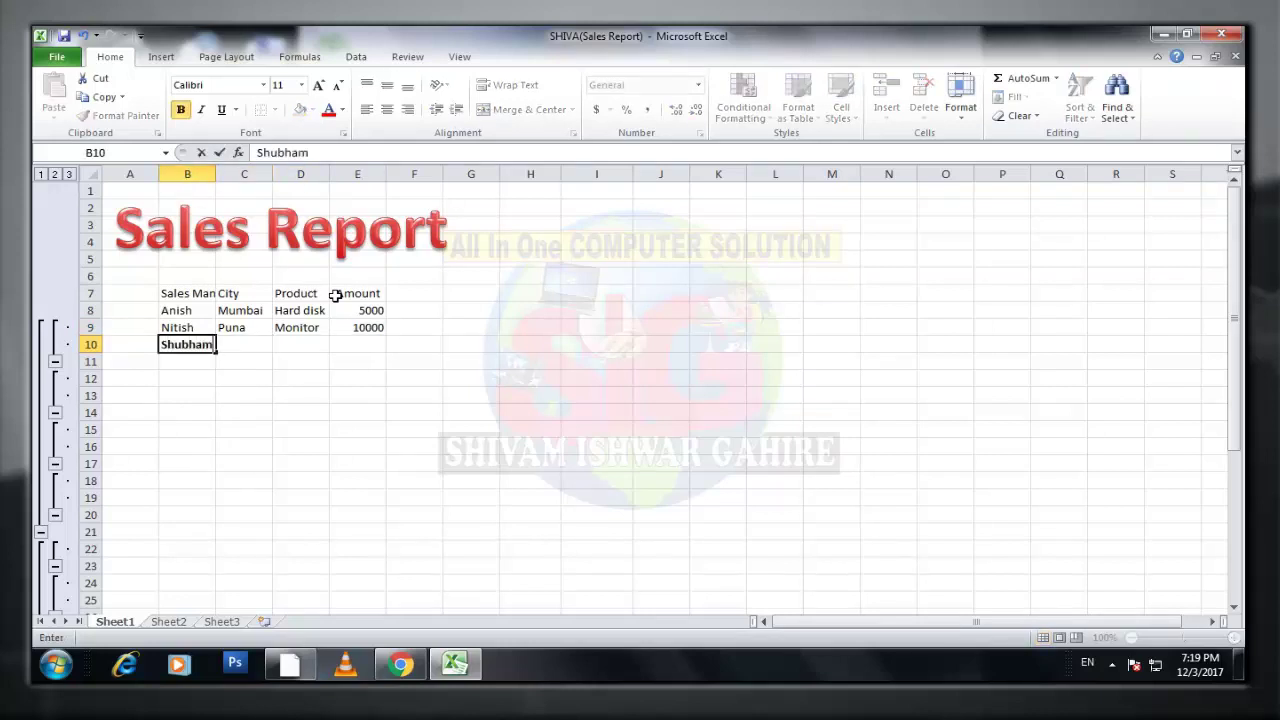
key("ctrl+Return")
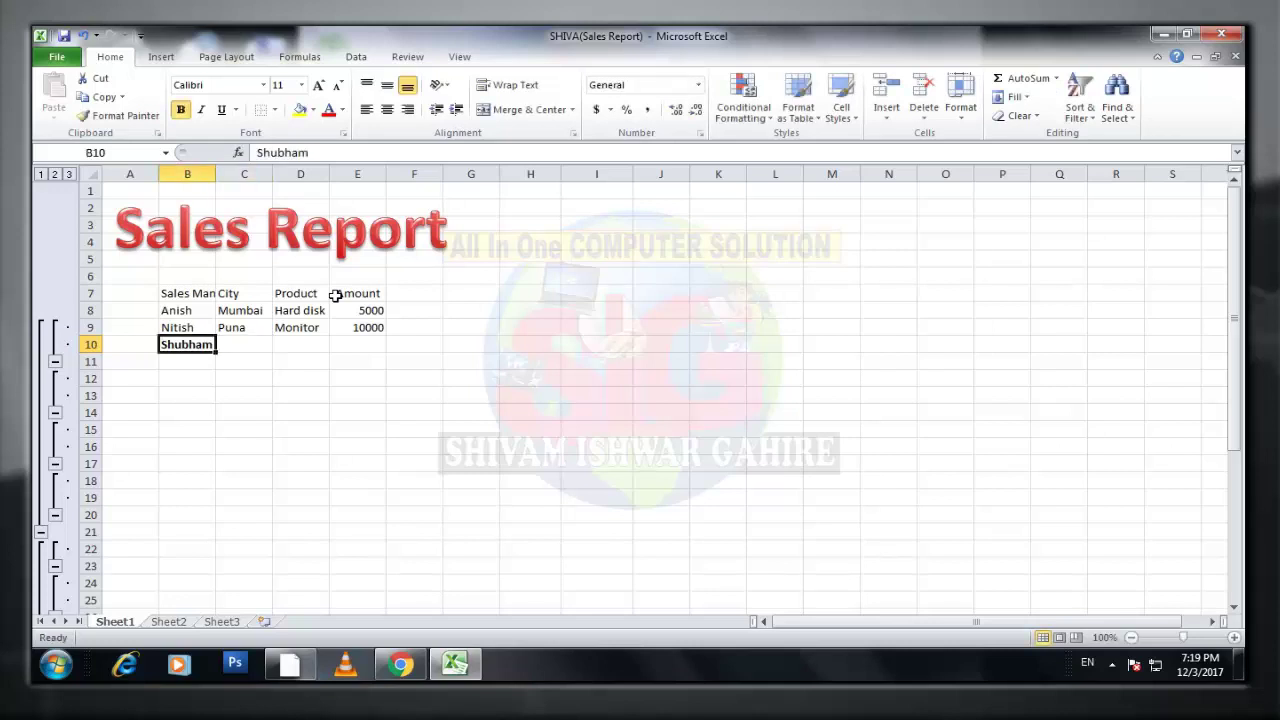
key("ctrl+b")
key("Right")
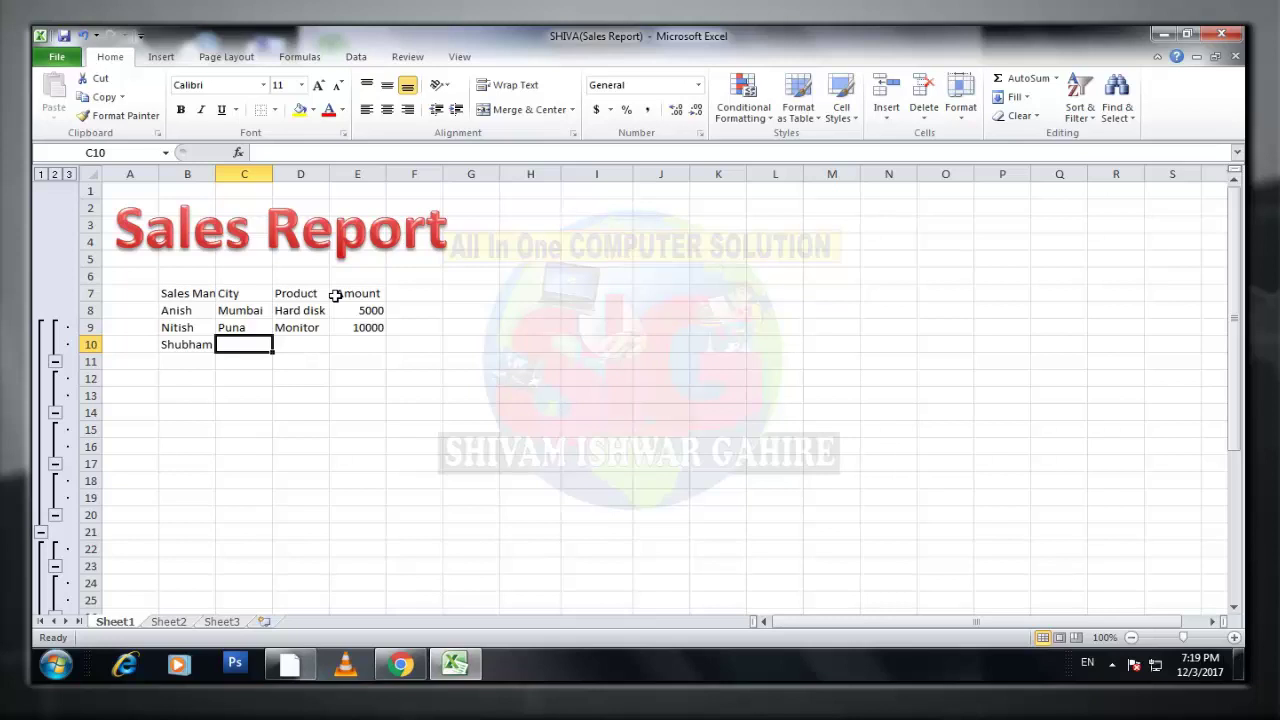
type("Delhi")
key("Tab")
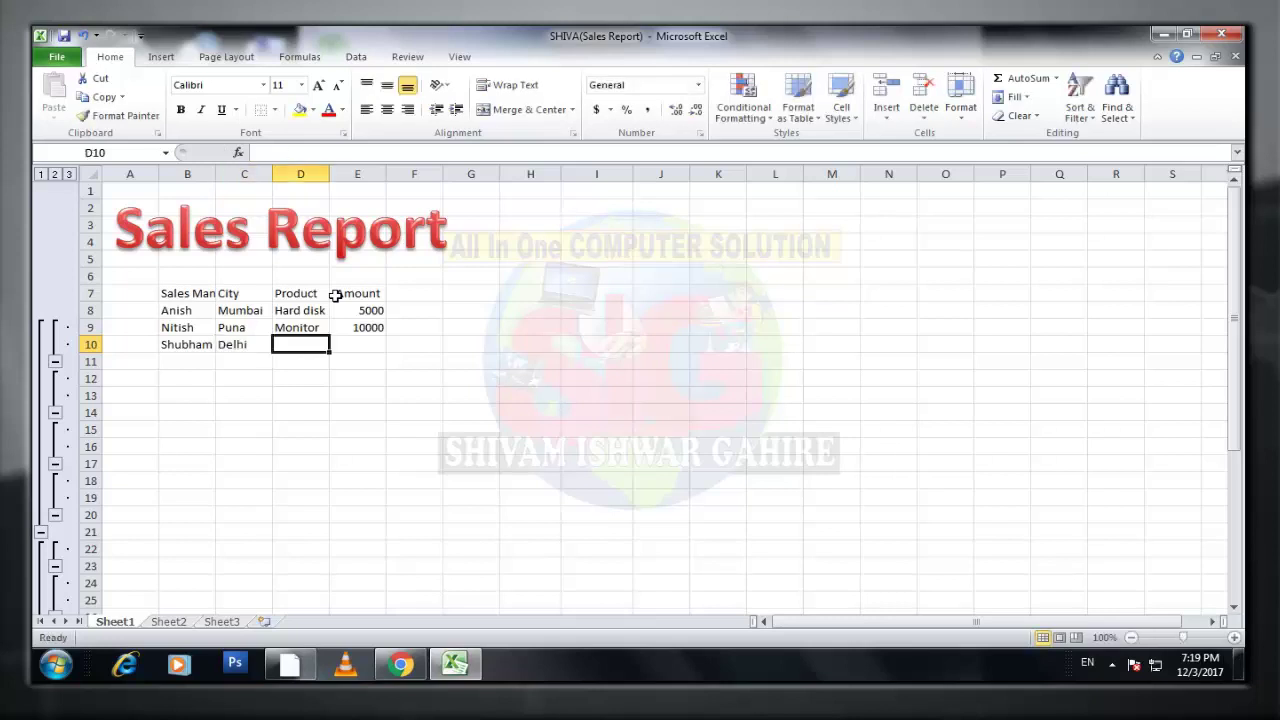
type("Keybo")
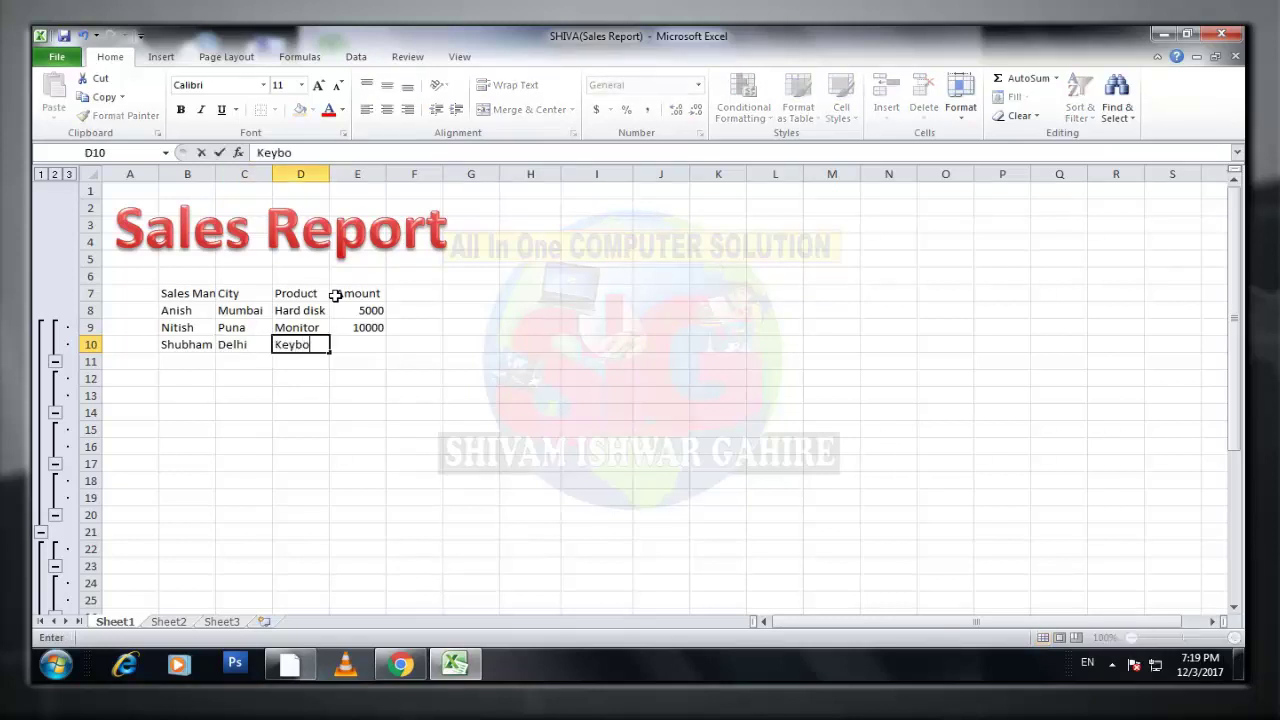
type("ard")
key("Tab")
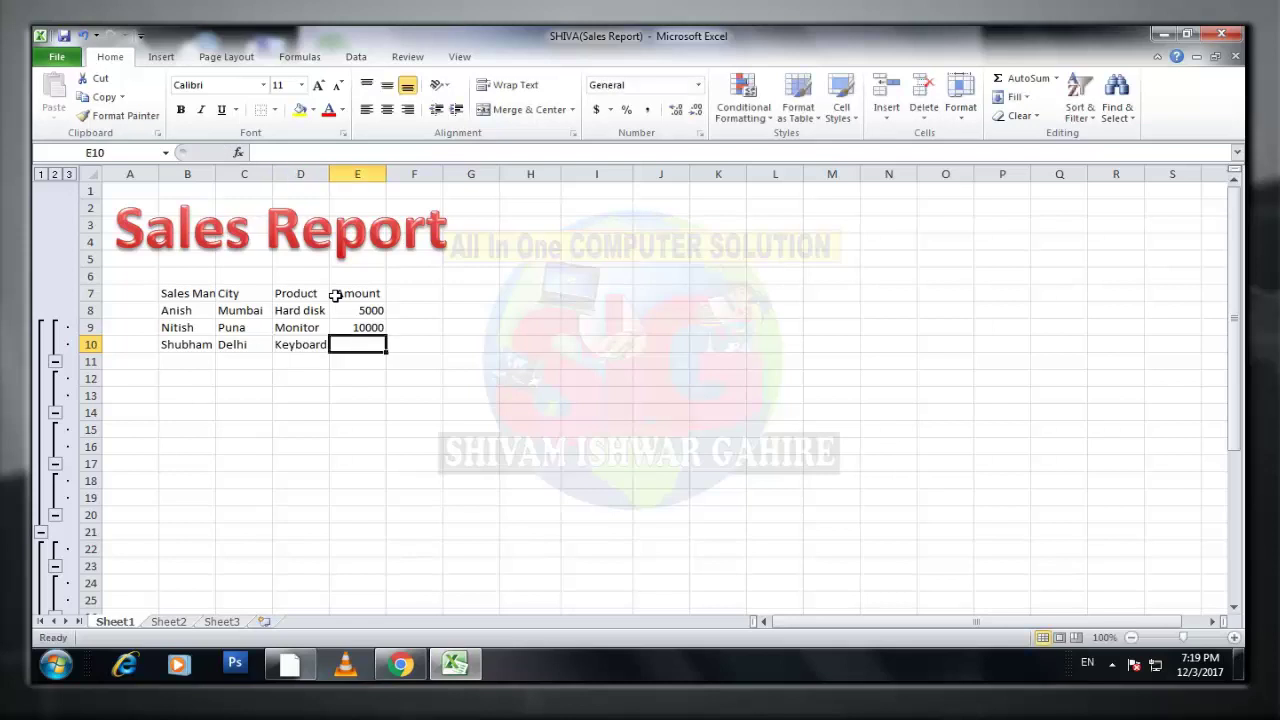
type("6000")
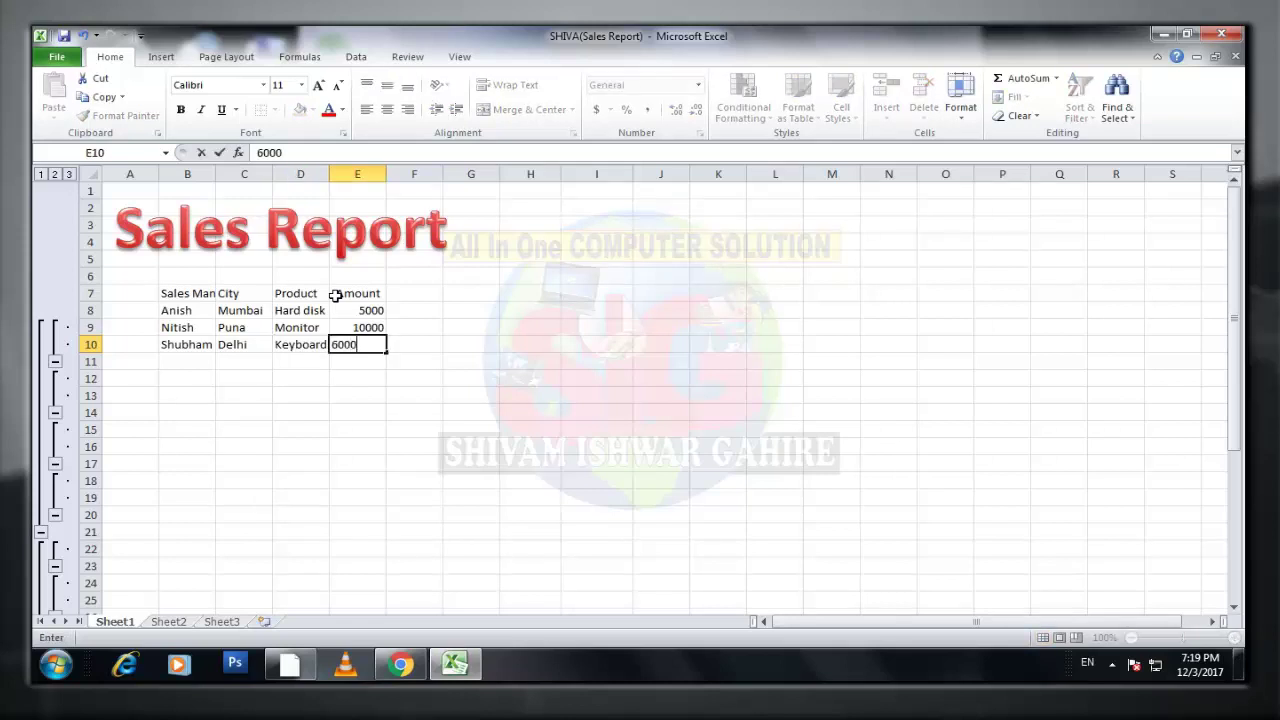
key("Return")
Fill row 11 with a salesman name, jalna, Mouse and 3000.
key("Left")
key("Left")
key("Left")
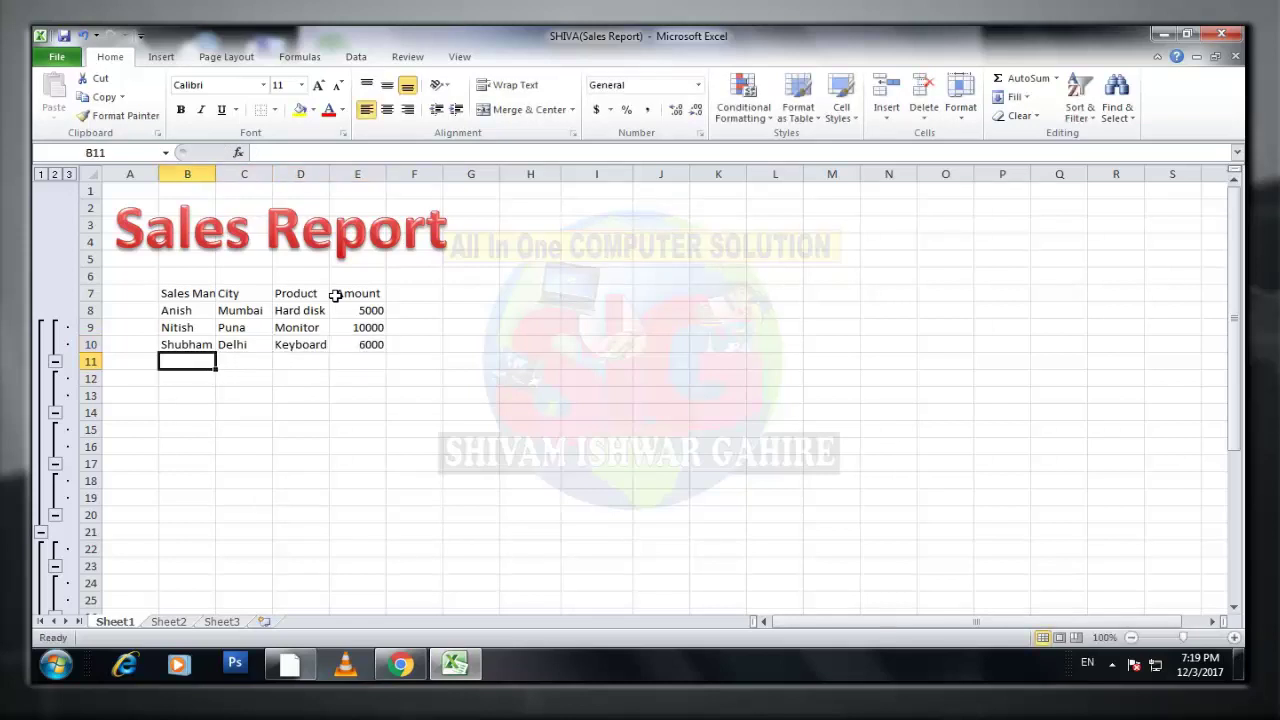
type("Shivam")
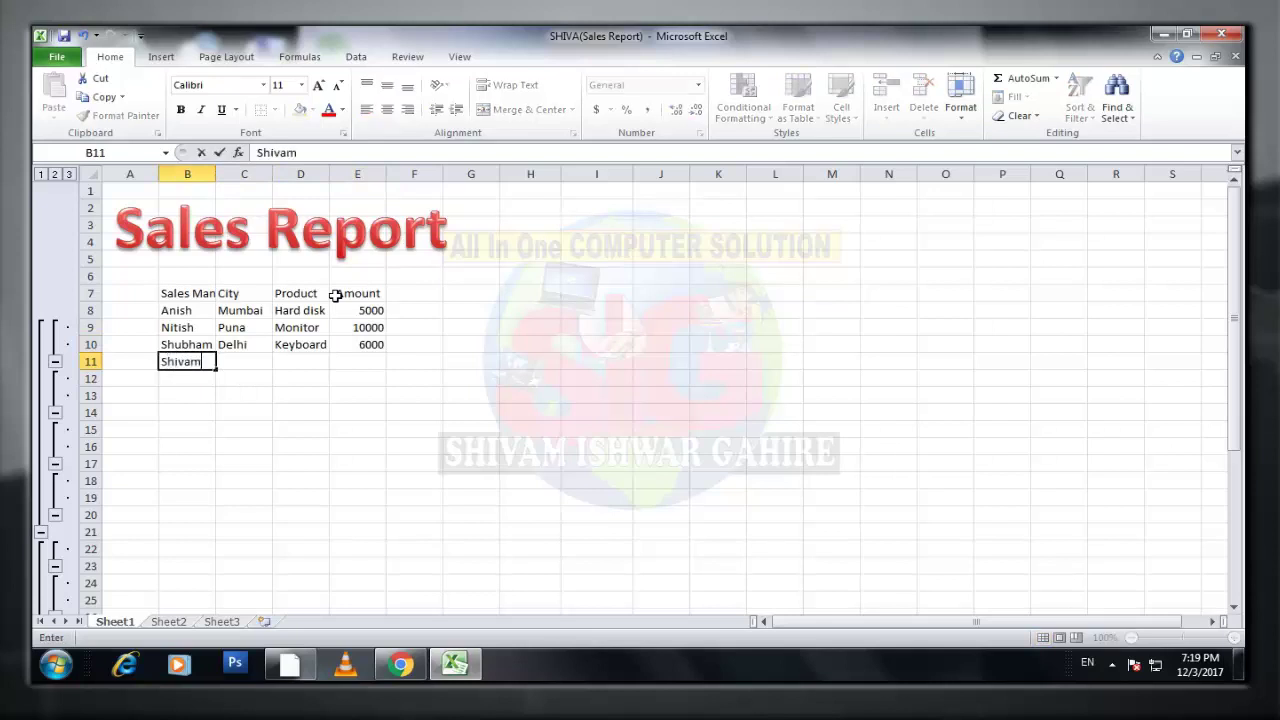
key("Tab")
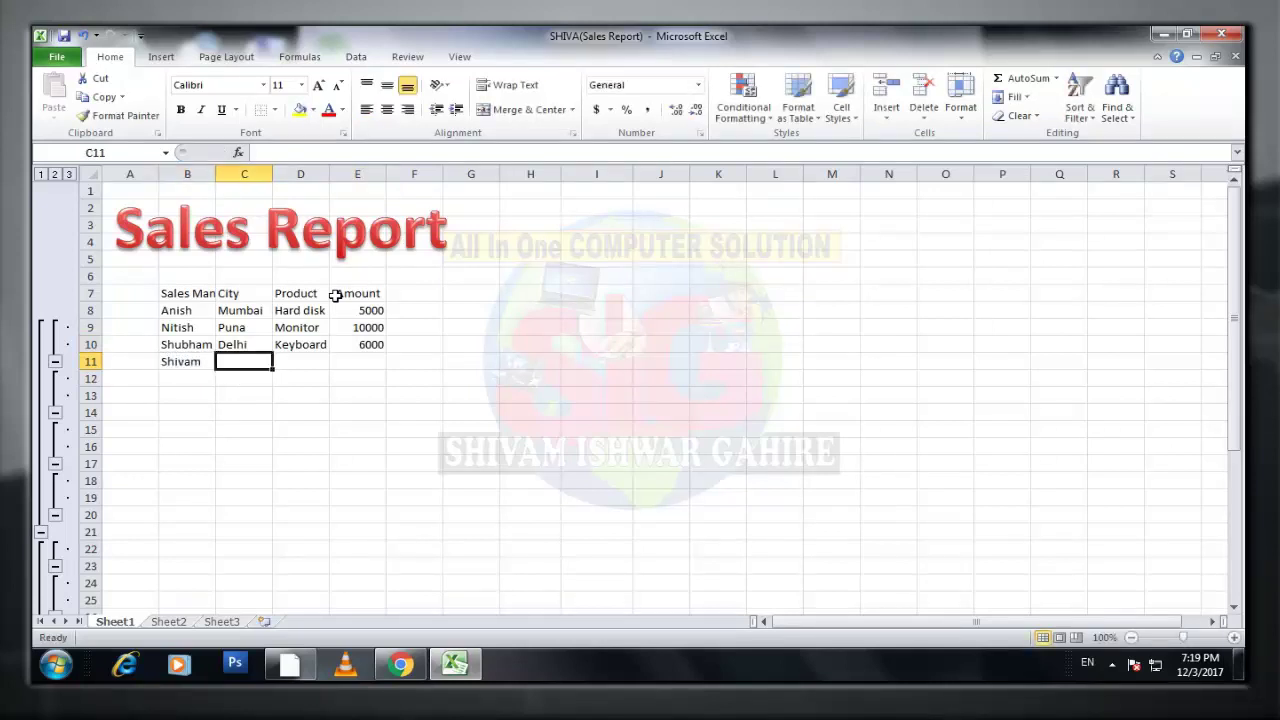
type("ja")
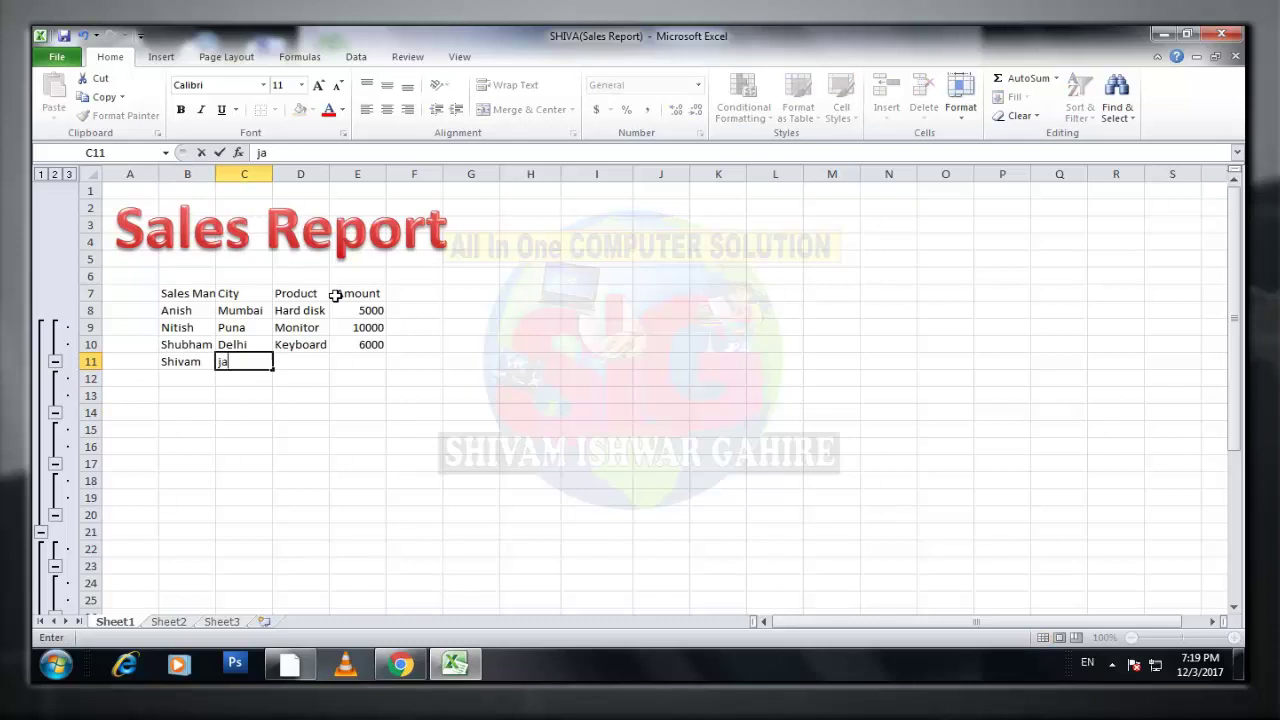
type("lna")
key("Tab")
type("M")
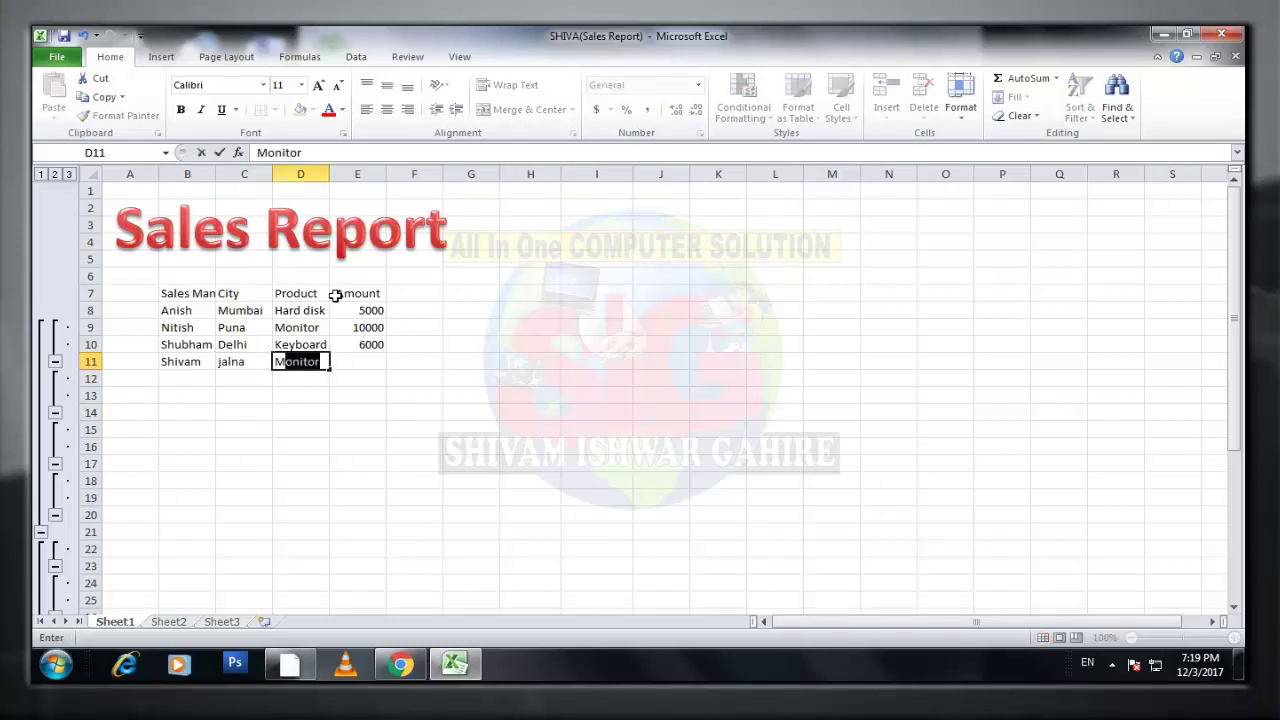
type("ouse")
key("Tab")
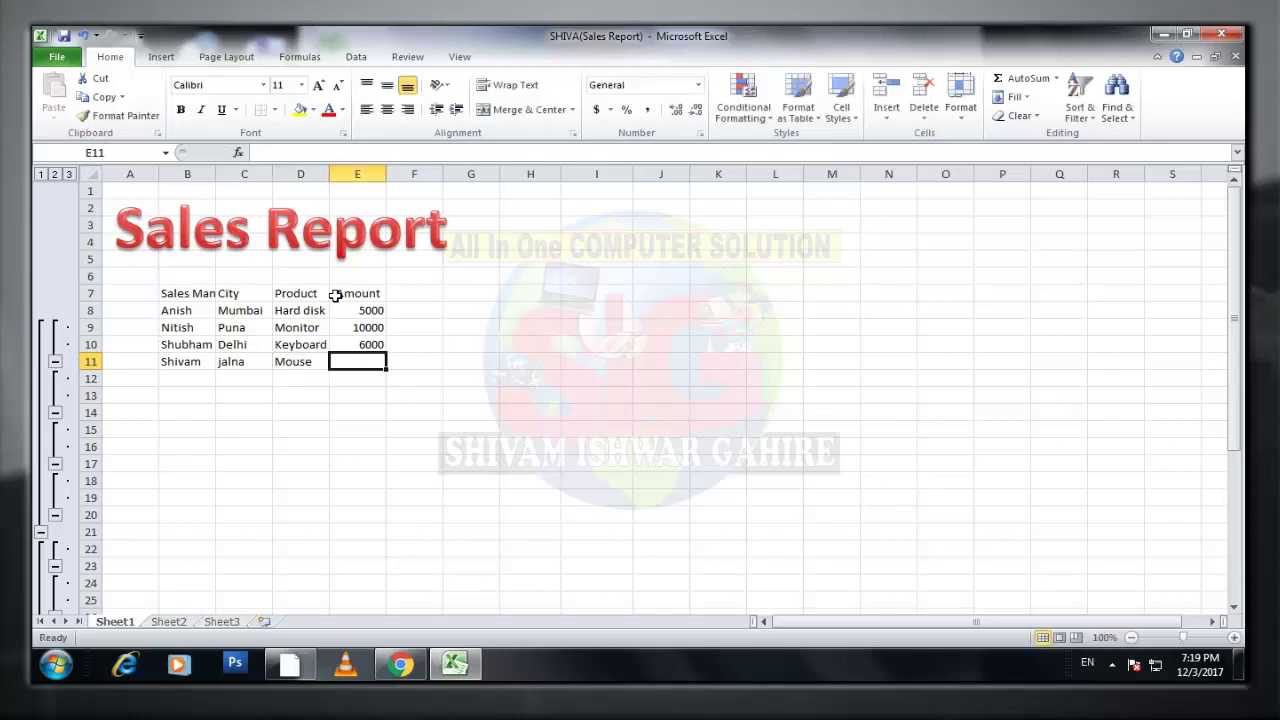
type("3000")
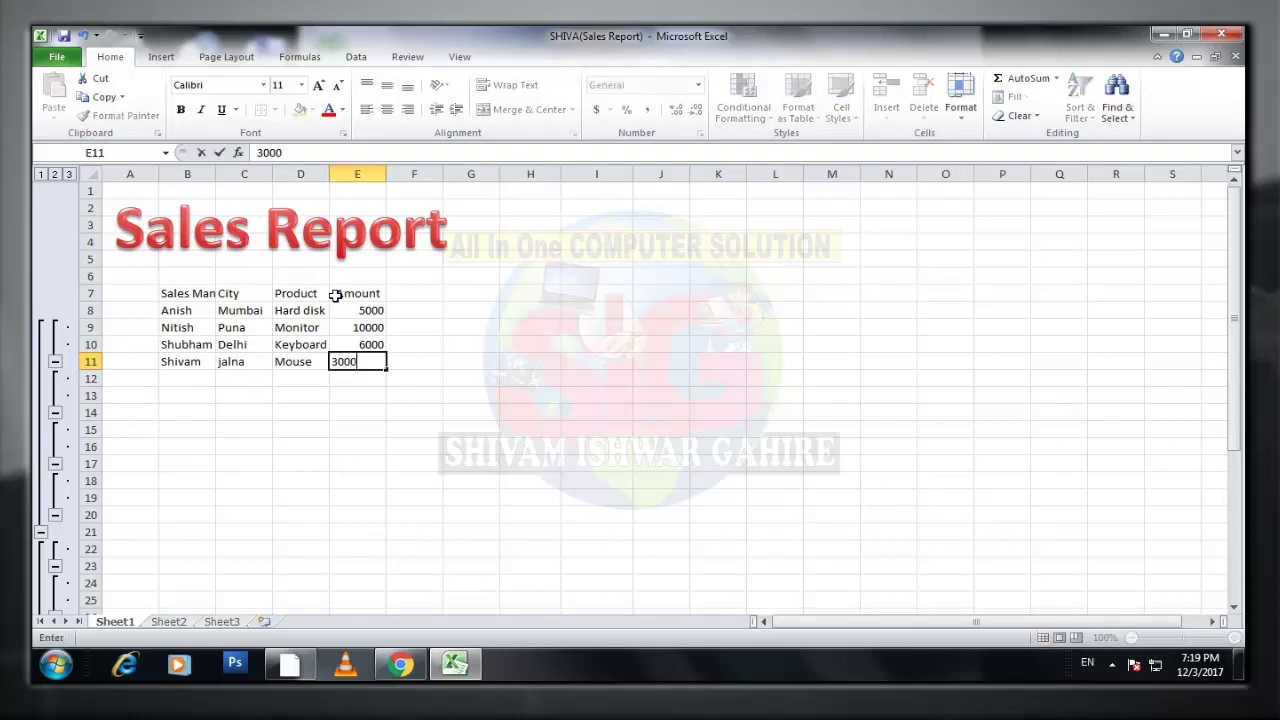
key("Return")
key("Left")
key("Left")
key("Left")
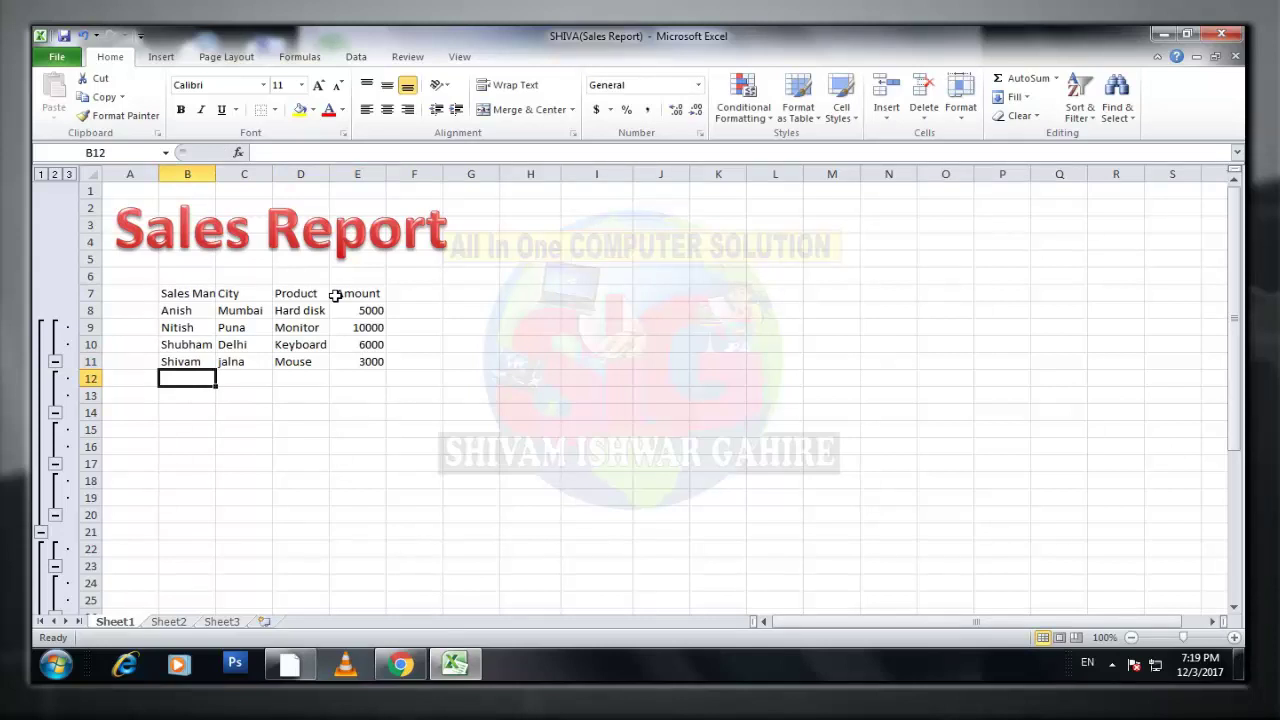
Fill row 12 using AutoComplete: salesman, Puna, Keyboard, 6000.
type("Anish")
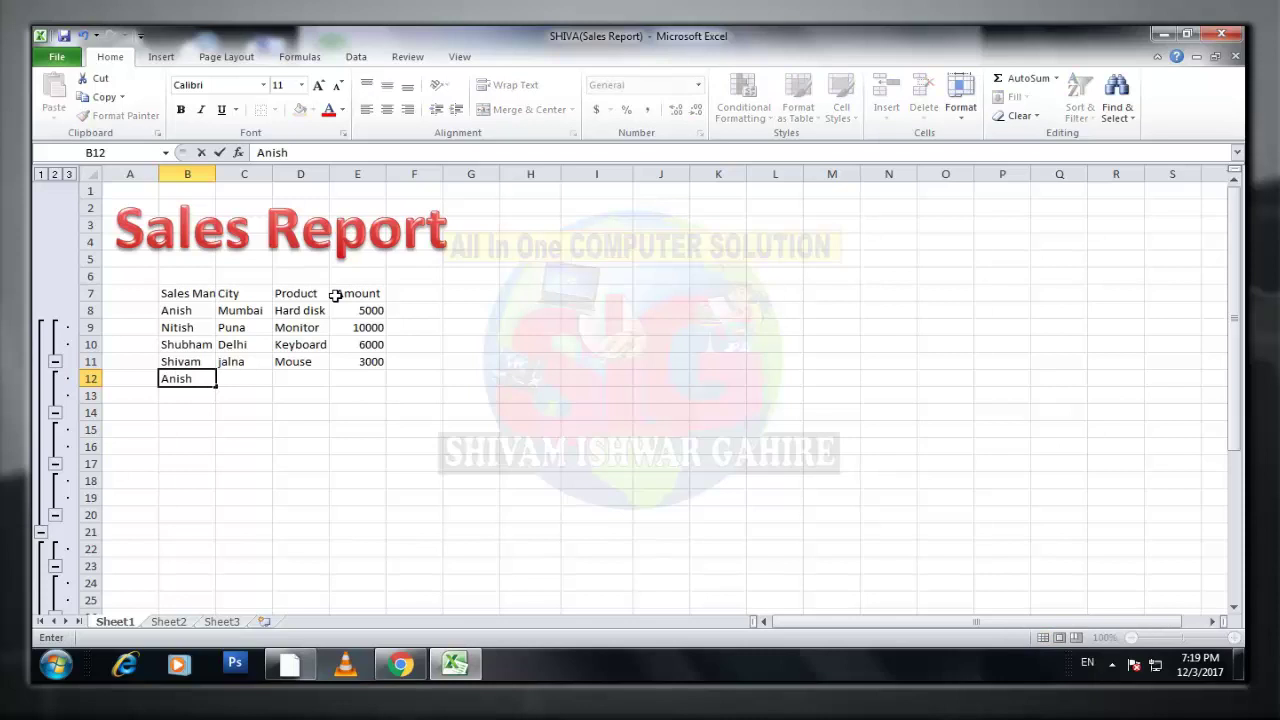
key("Tab")
type("P")
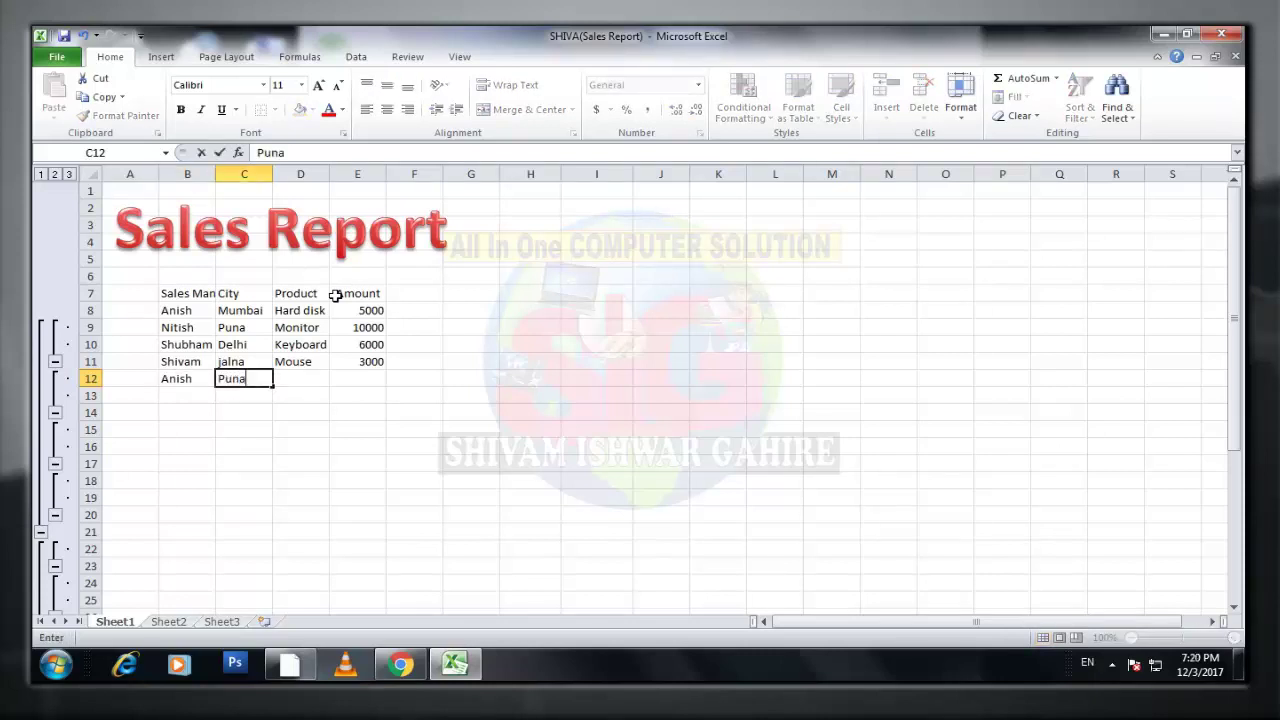
key("Tab")
type("K")
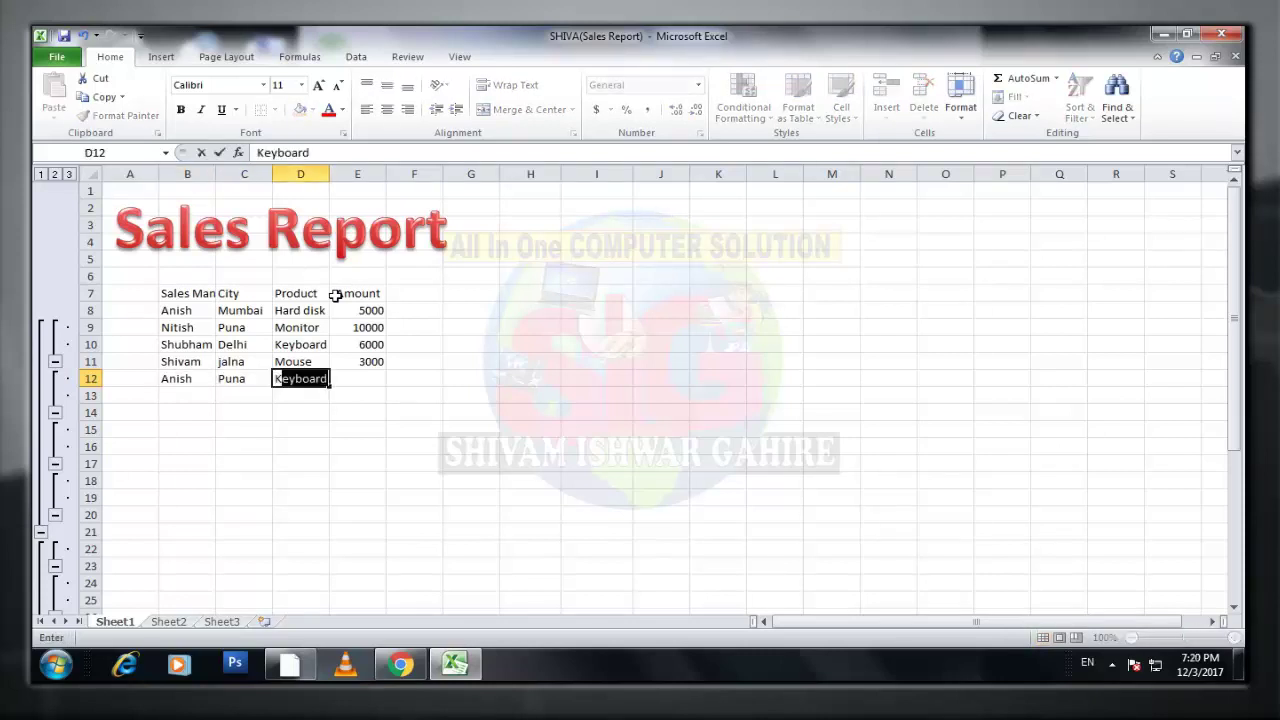
type("eyboard")
key("Tab")
type("6")
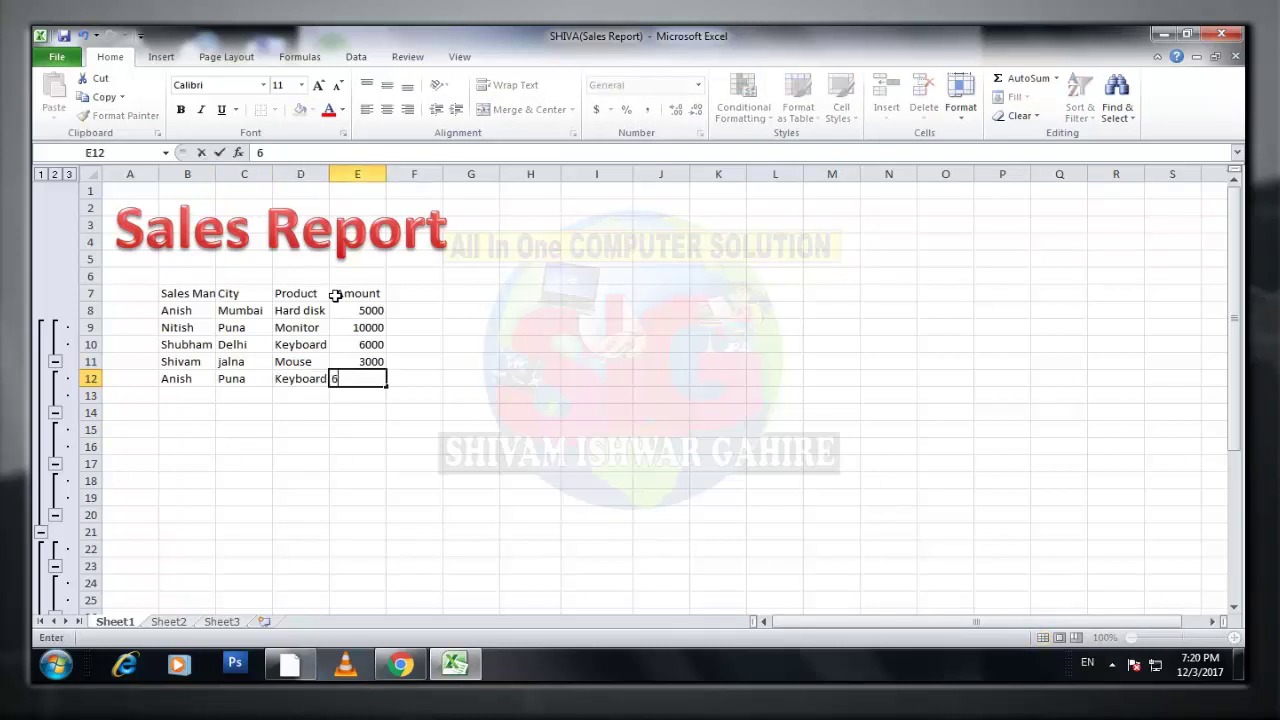
type("000")
key("Return")
Fill row 13 with a salesman, Jalna, Hard disk and 4000.
key("Left")
key("Left")
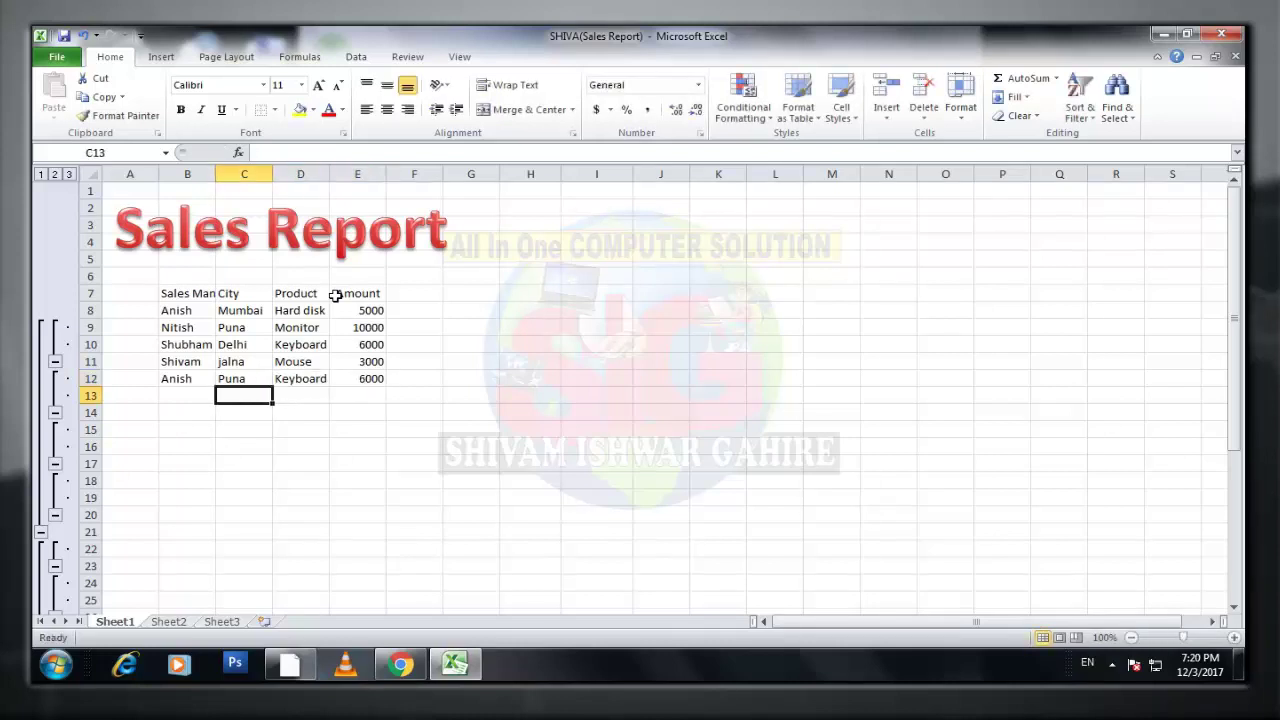
key("Left")
key("ctrl+b")
type("N")
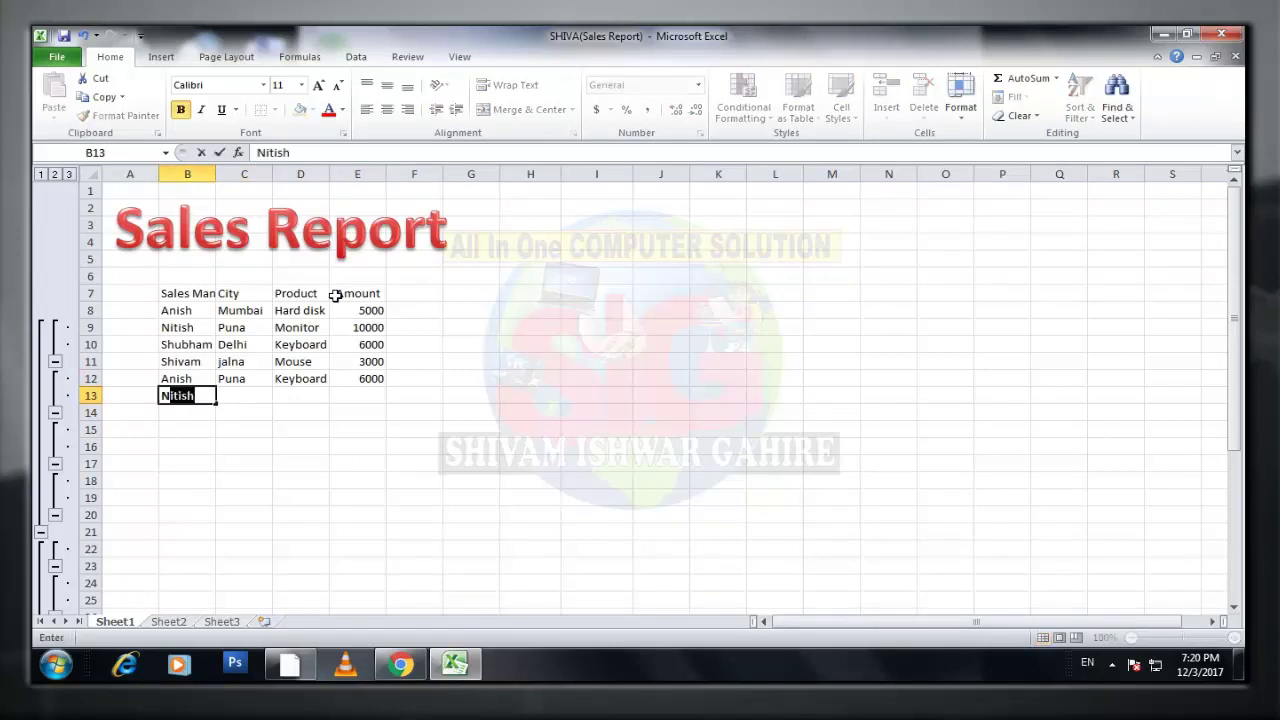
key("ctrl+Return")
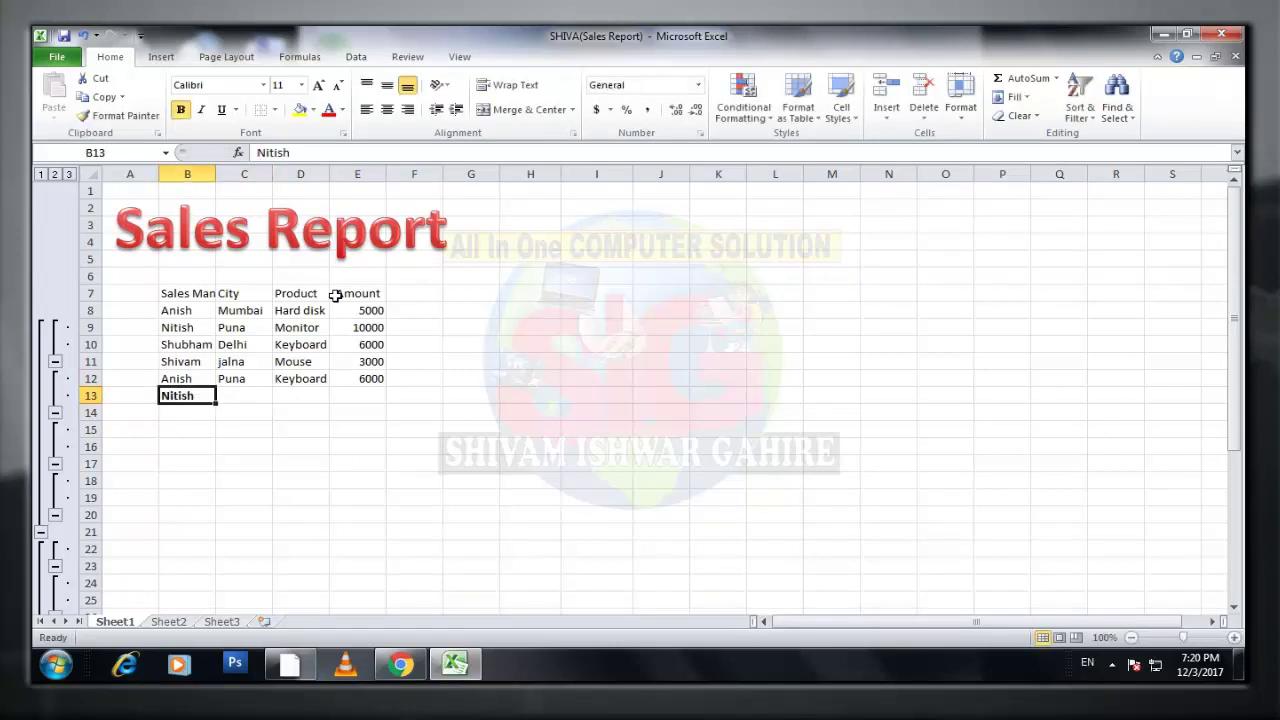
key("Tab")
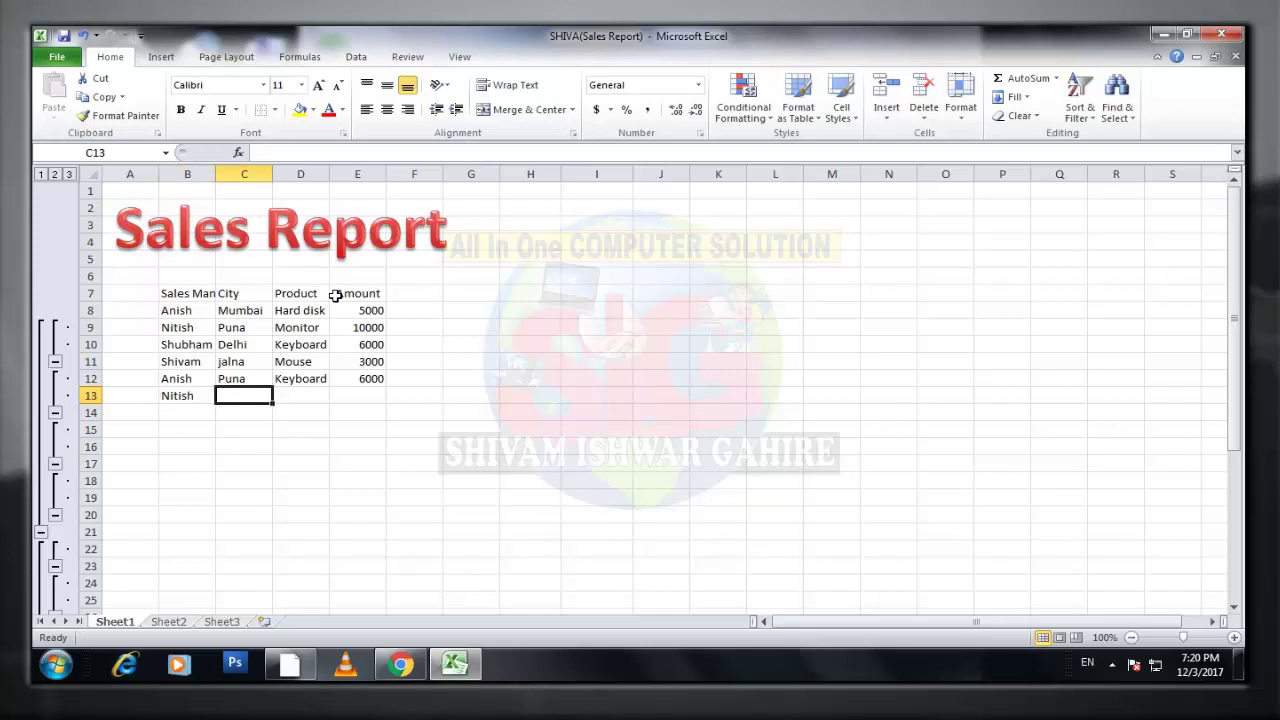
type("Jalna")
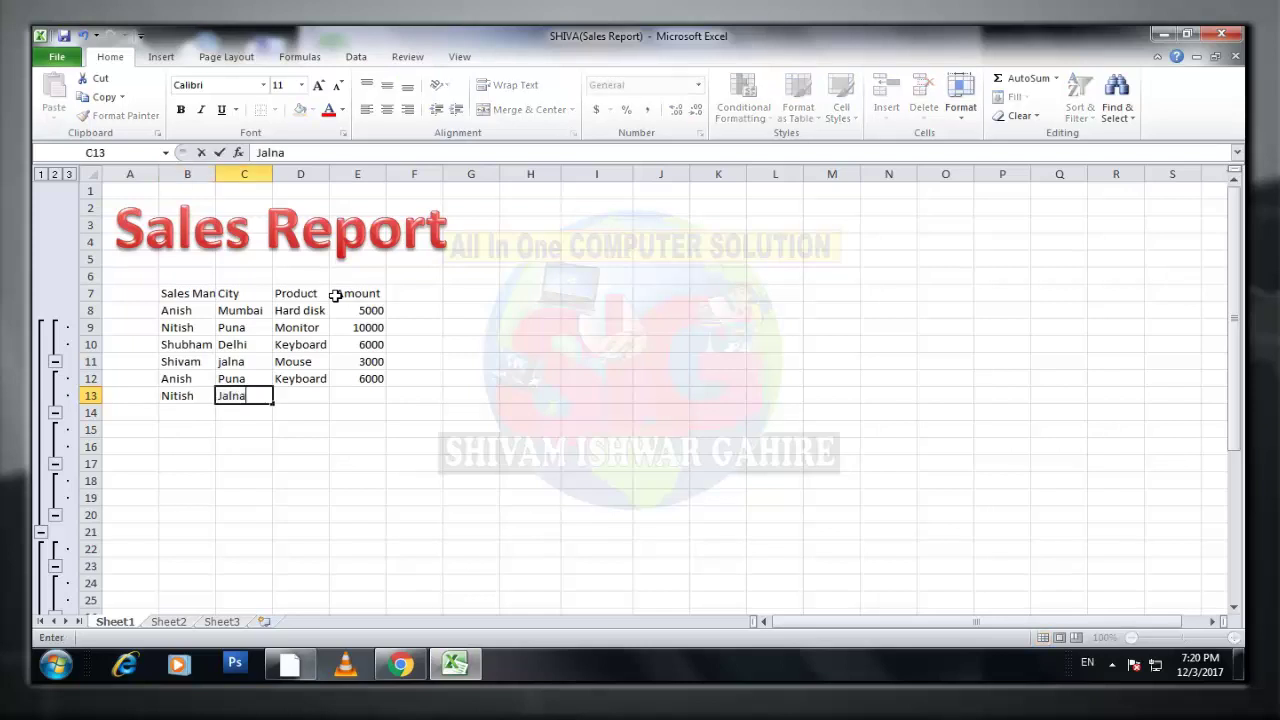
key("Tab")
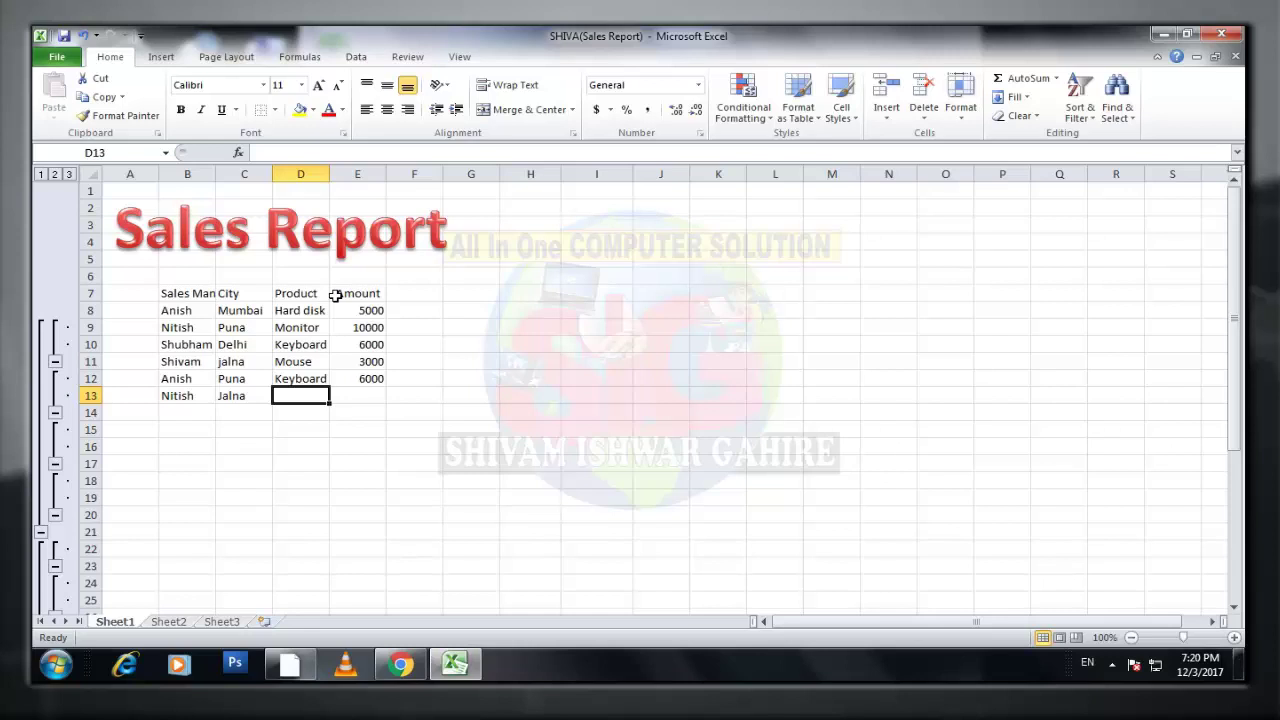
type("JHard disk")
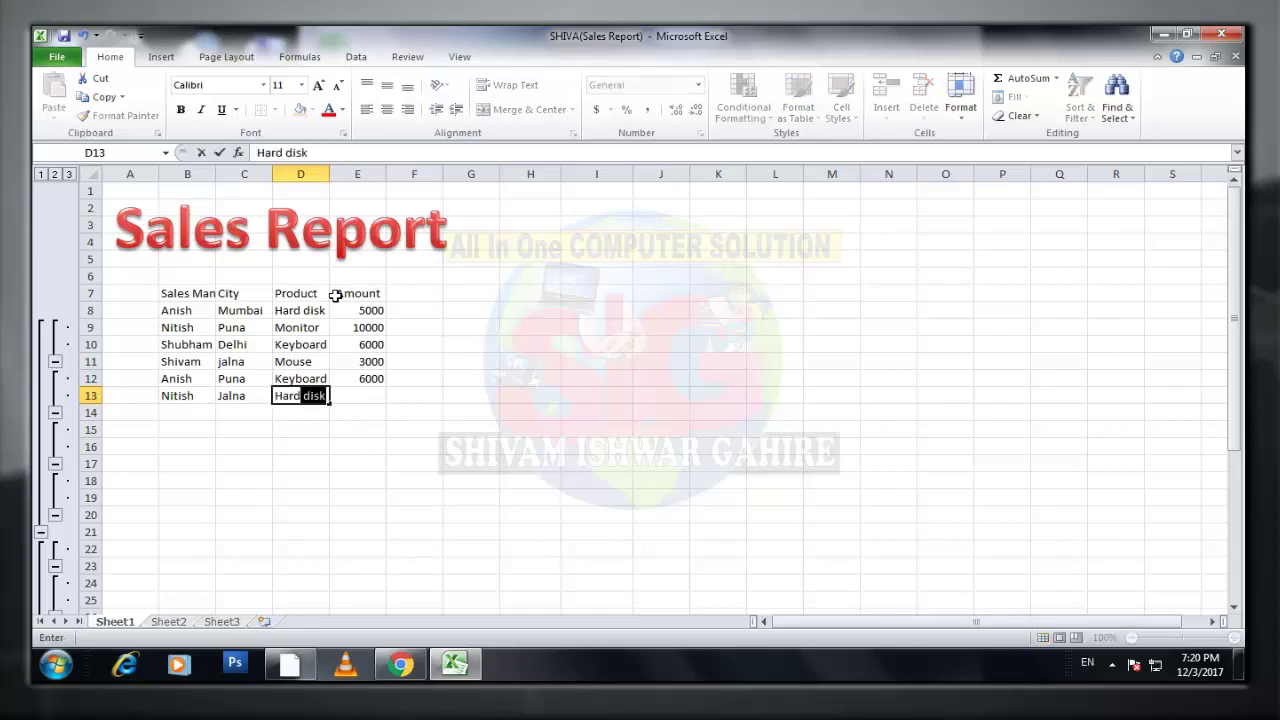
type("s")
type("d")
key("Tab")
type("4")
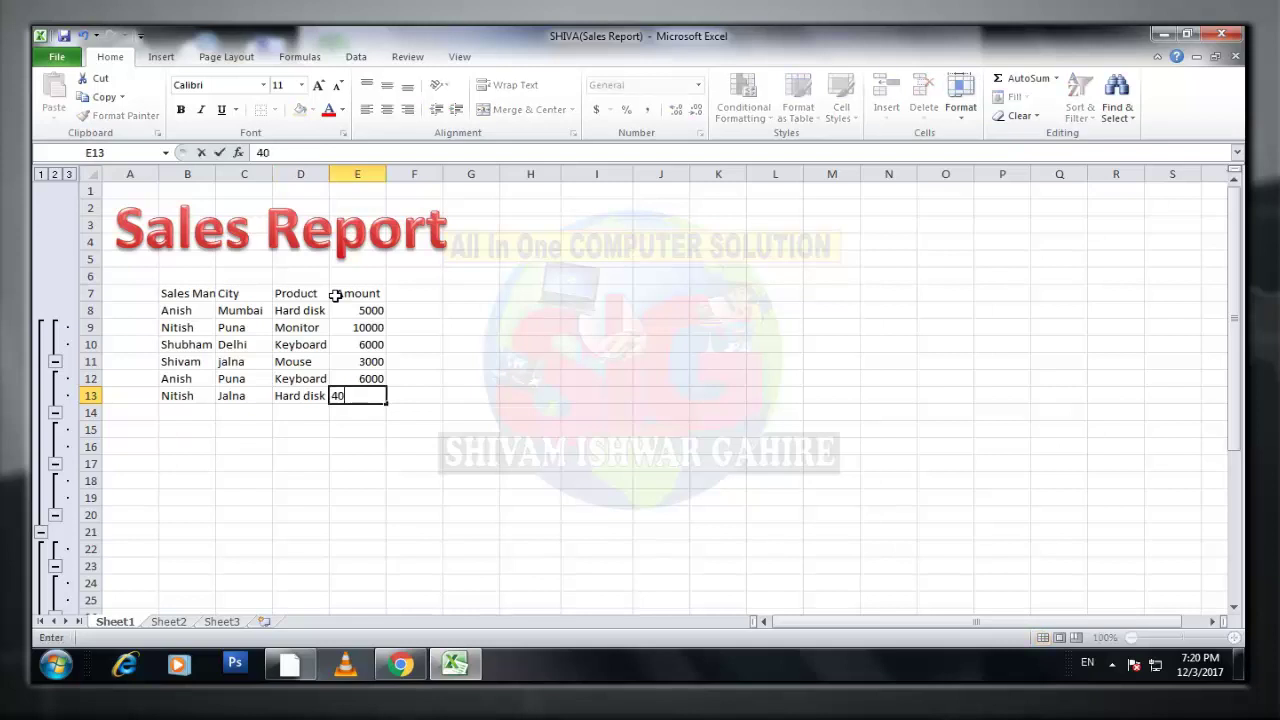
key("Return")
Fill row 14 with a salesman, Puna, Mouse and 5000.
key("Left")
key("Left")
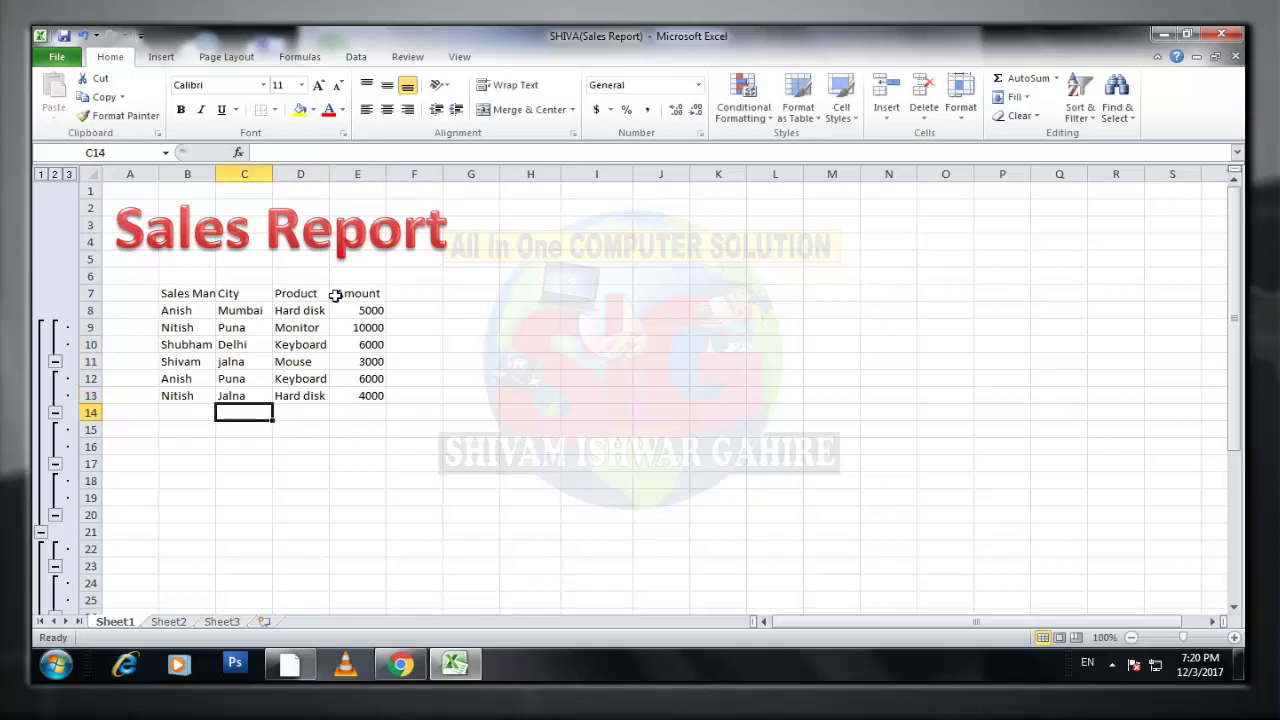
key("Left")
type("Shub")
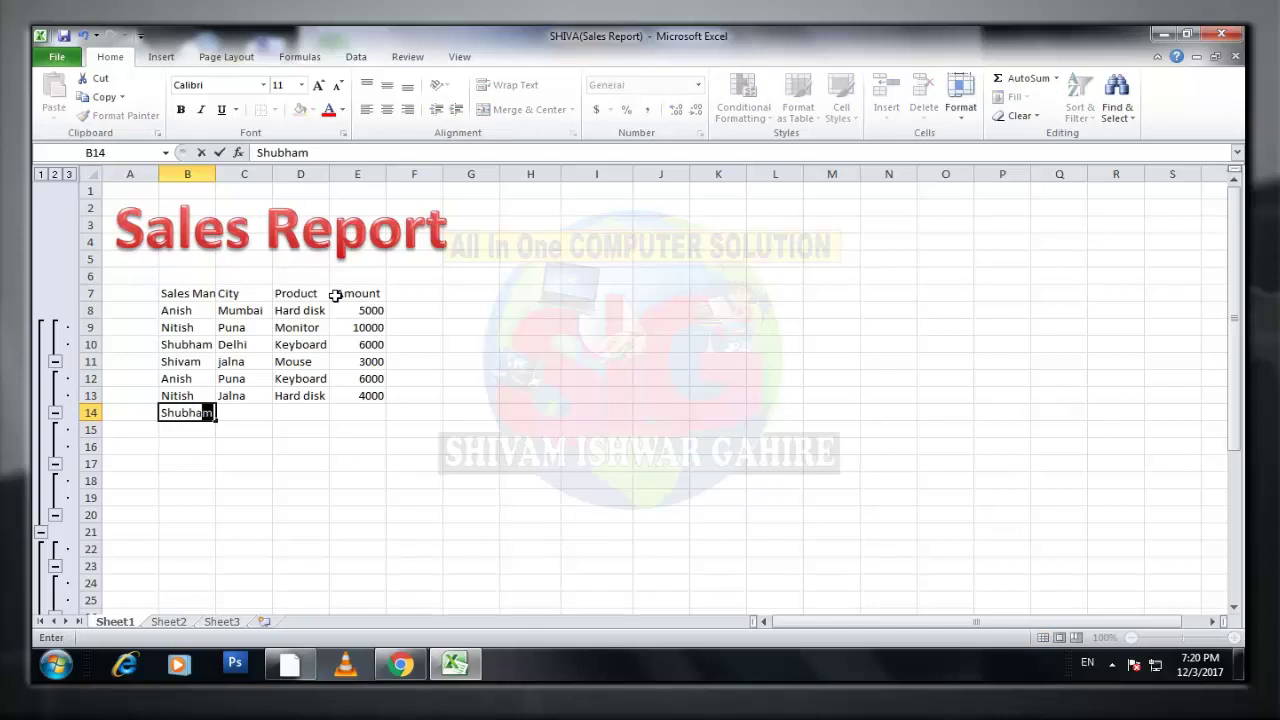
key("Tab")
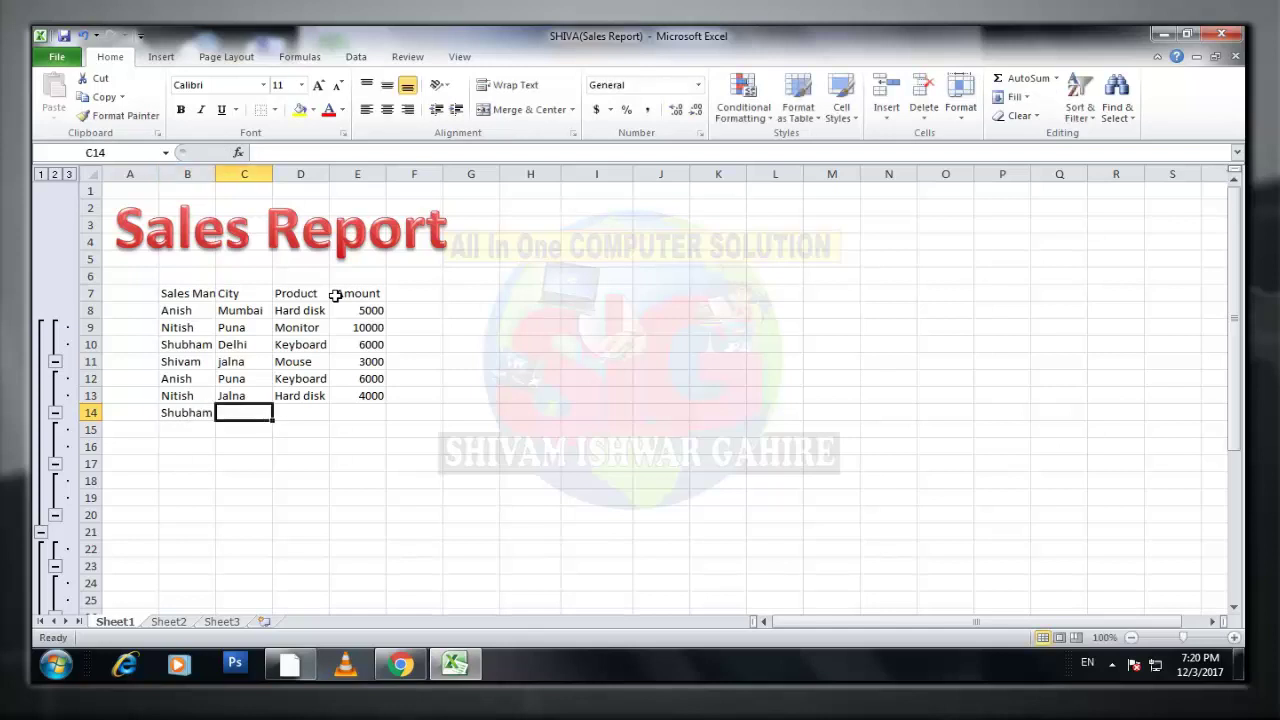
type("Puna")
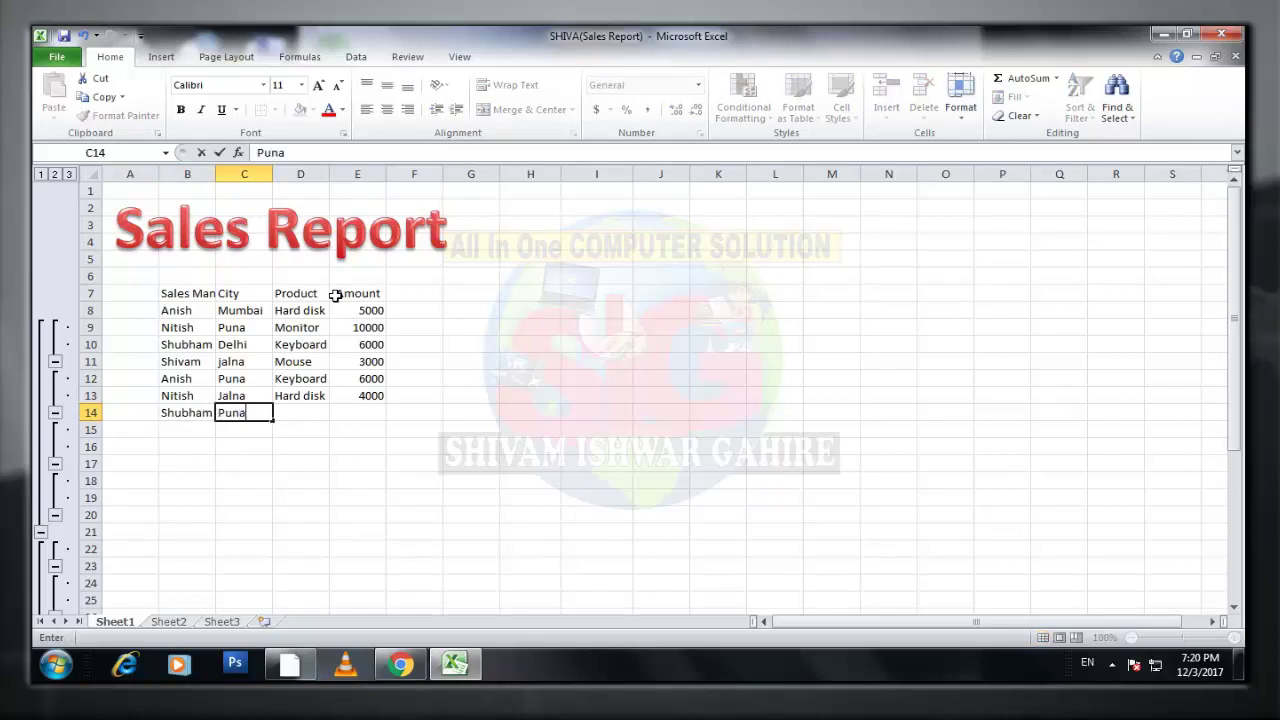
key("Tab")
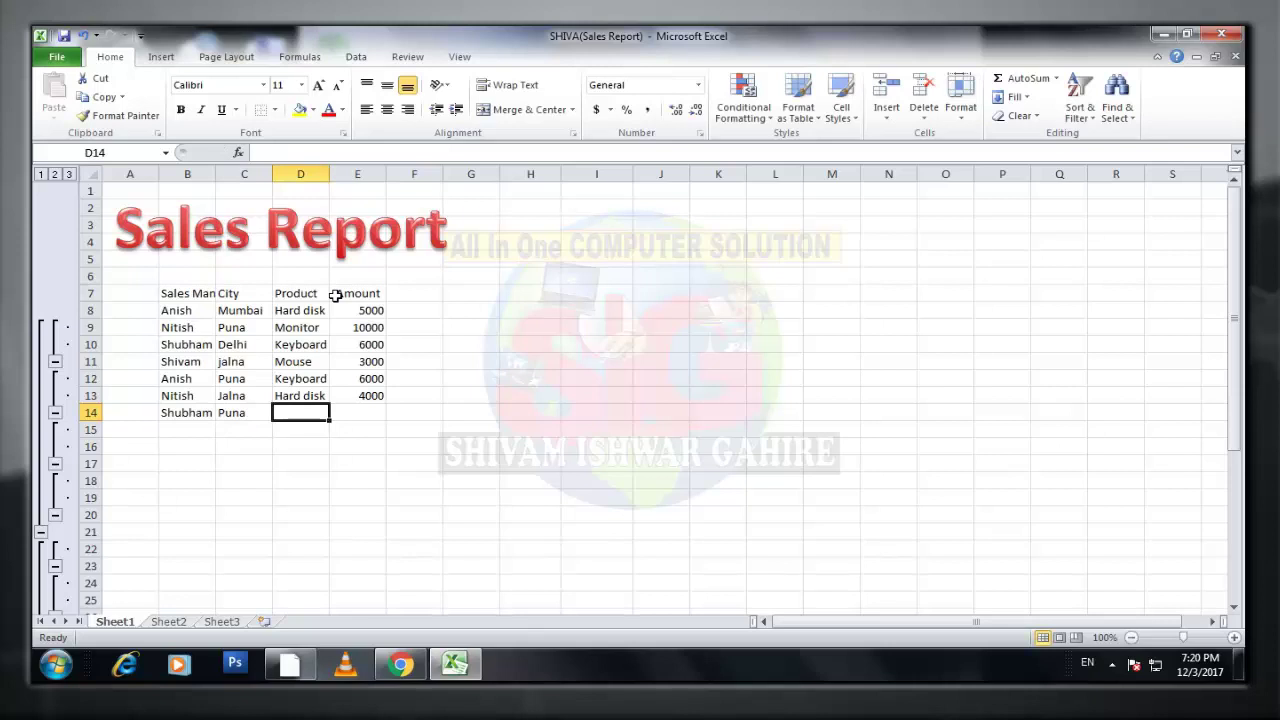
type("Mouse")
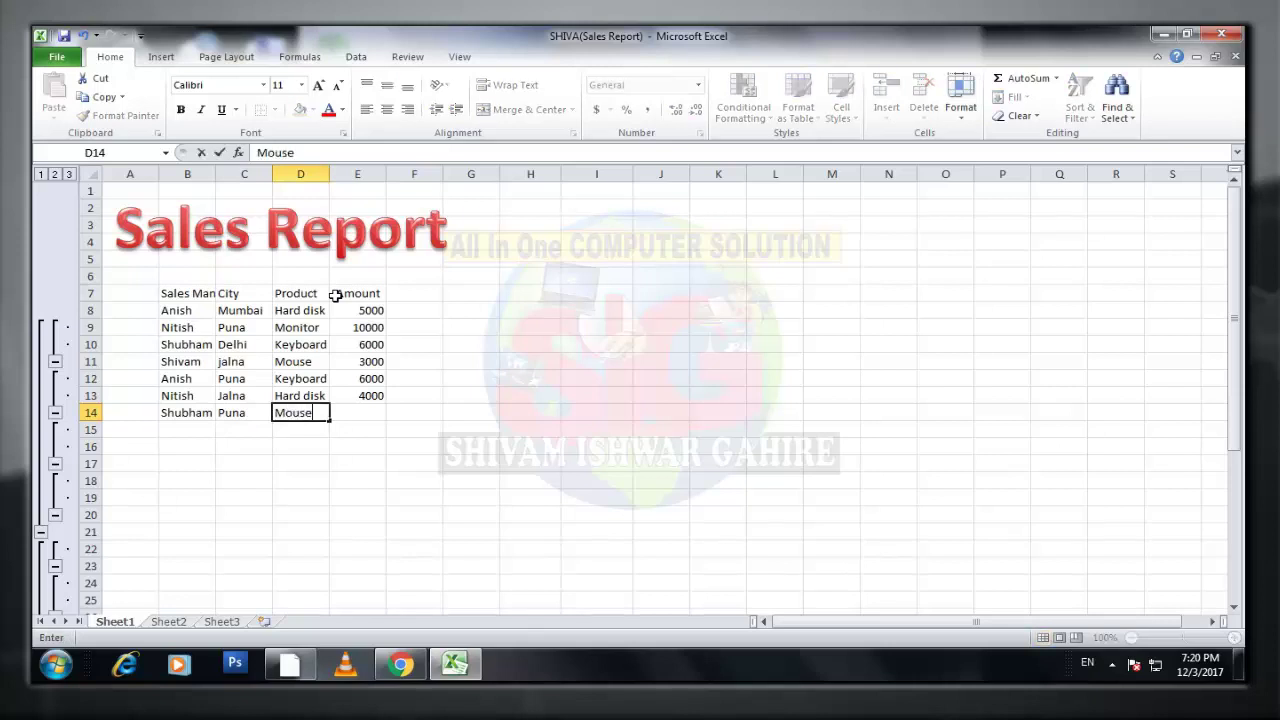
key("Tab")
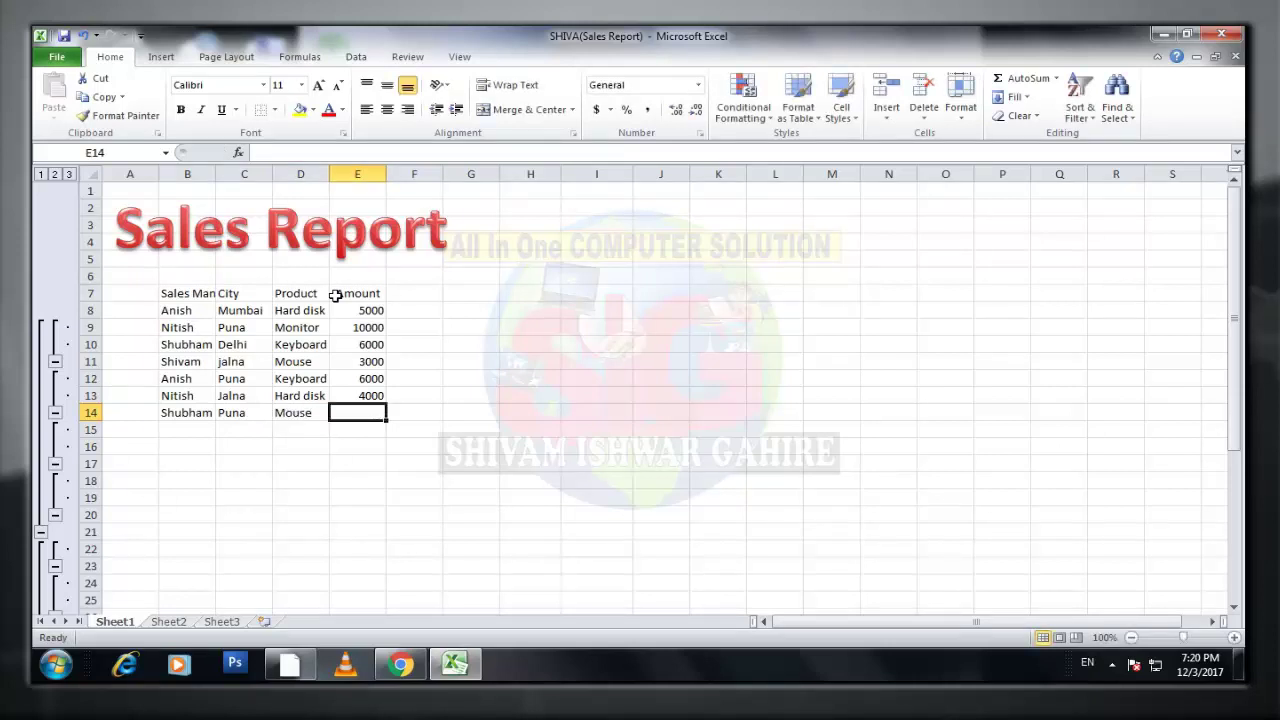
type("5")
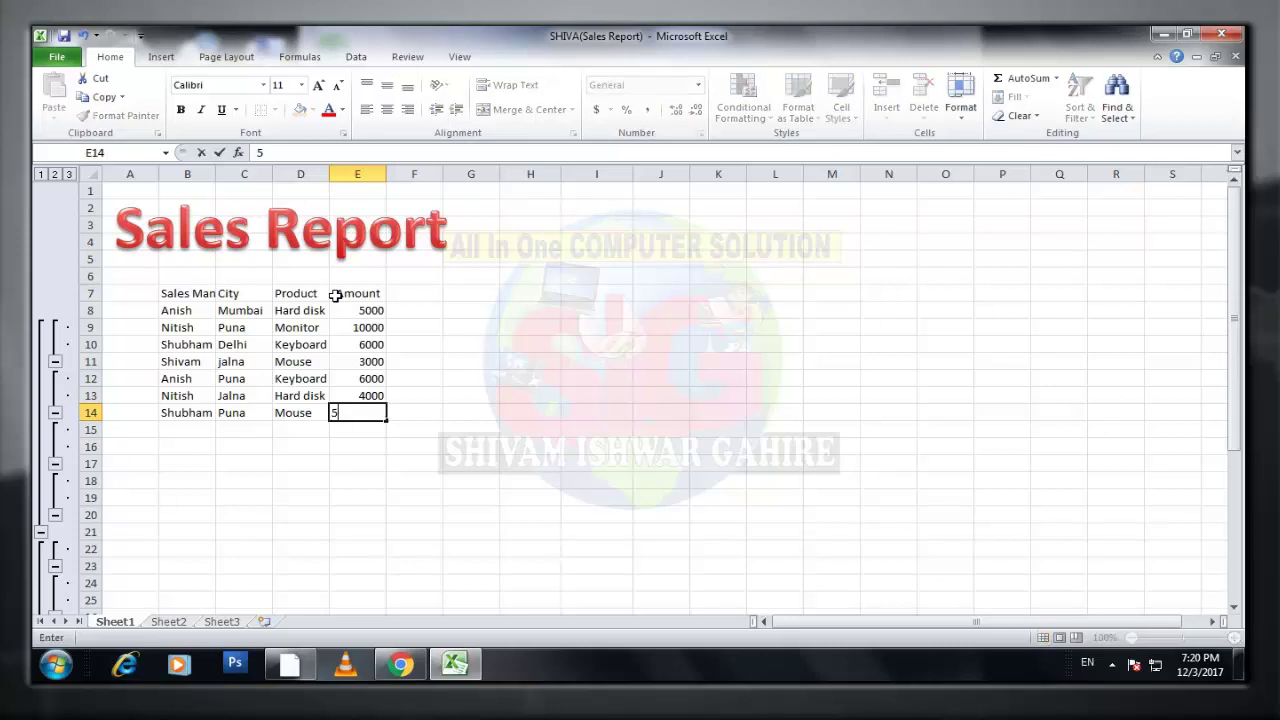
key("Return")
Fill row 15 with a salesman, Delhi, Hard disk and 3000.
key("Left")
key("Left")
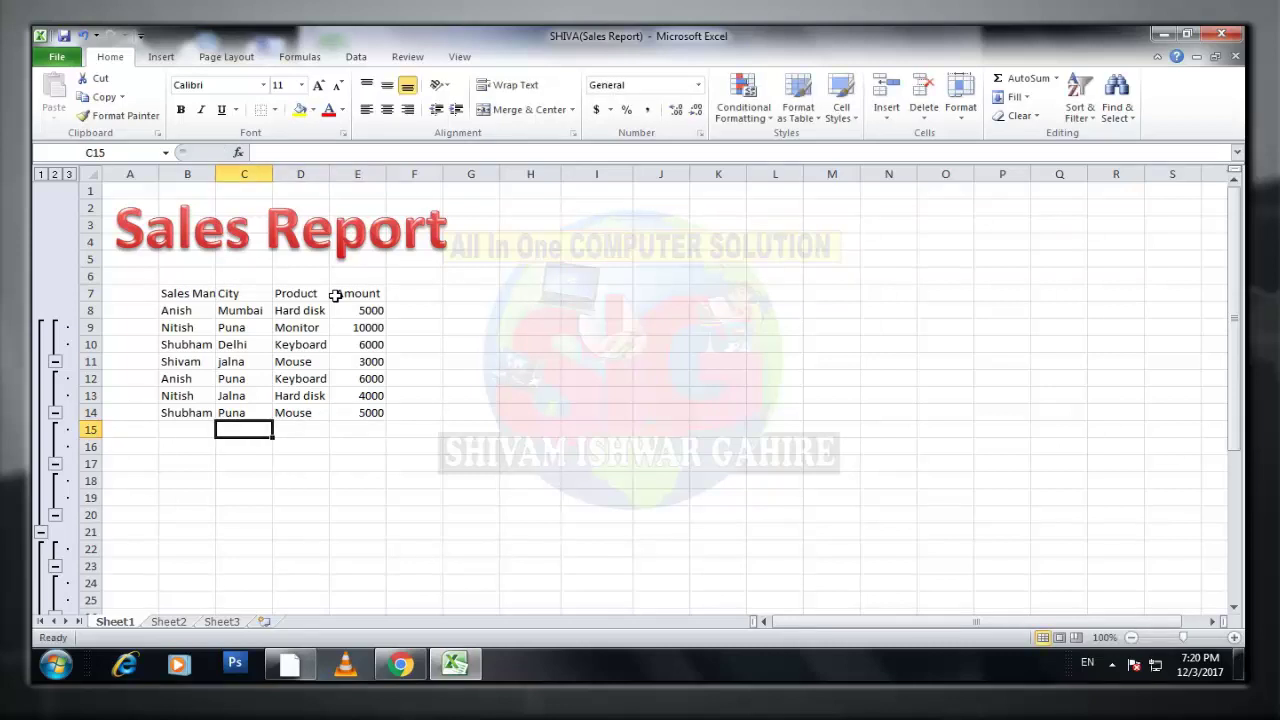
key("Left")
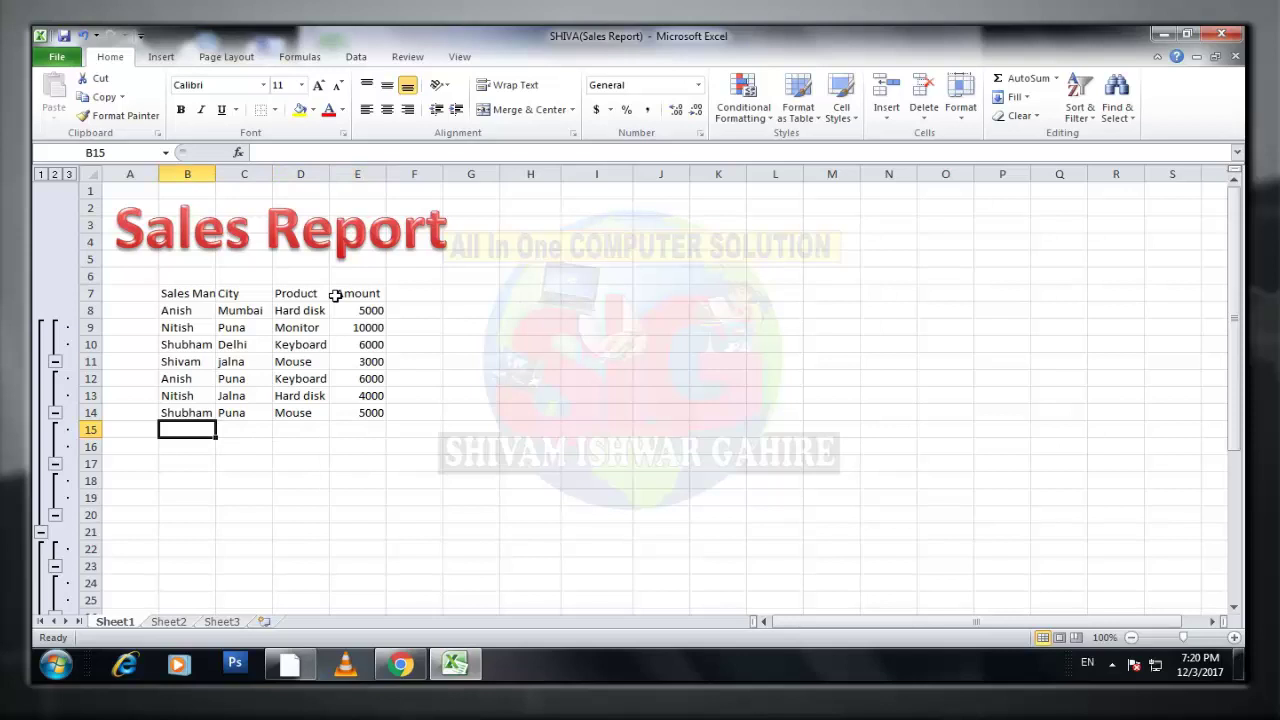
type("Shivam")
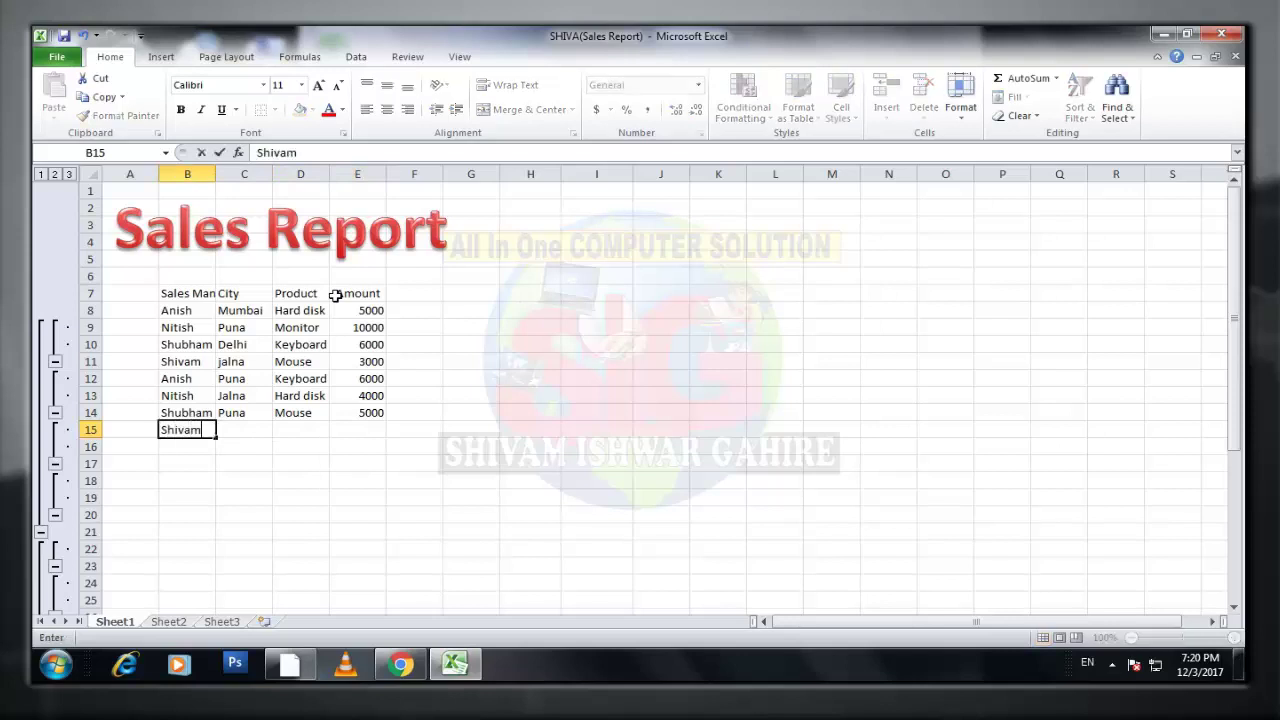
key("Tab")
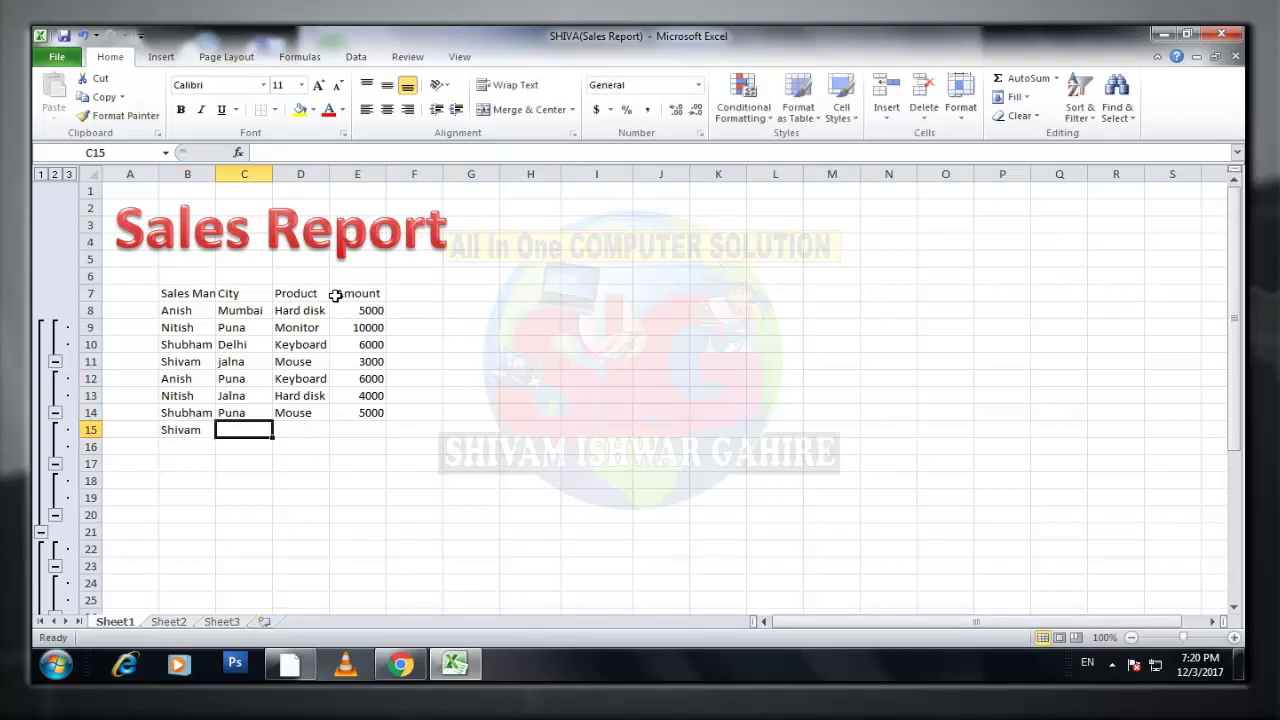
left_click(246, 360)
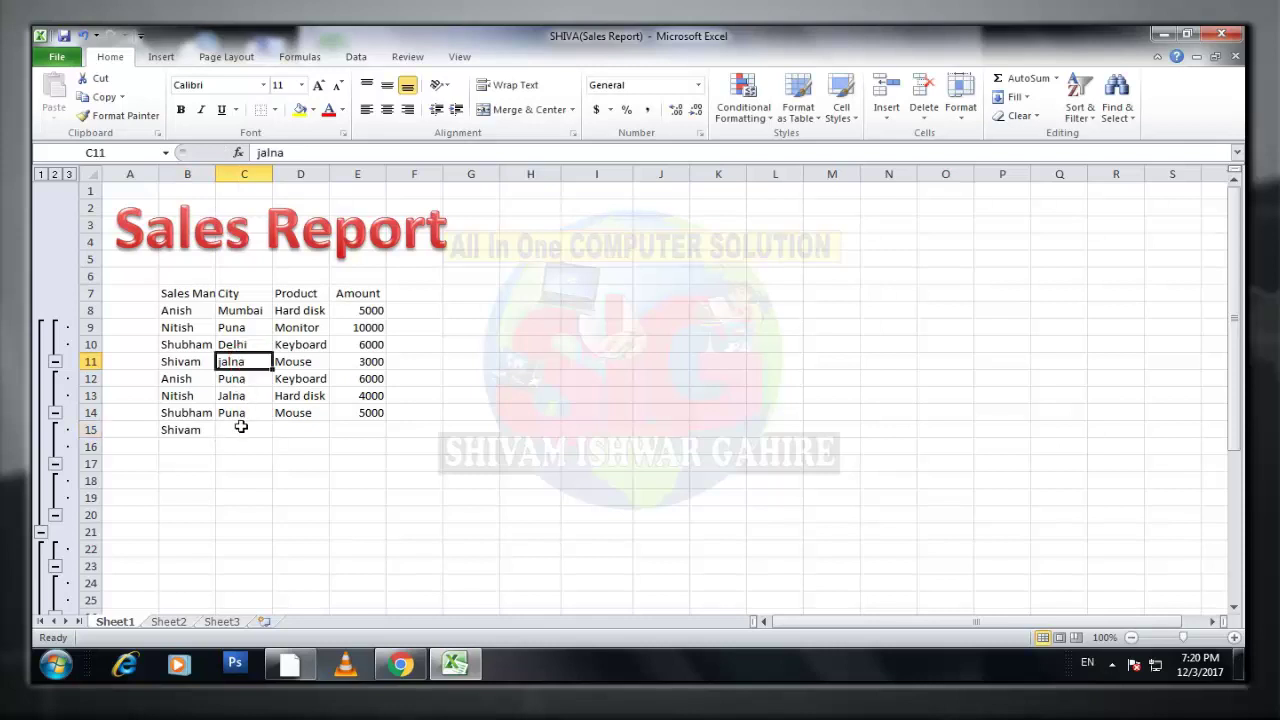
left_click(241, 430)
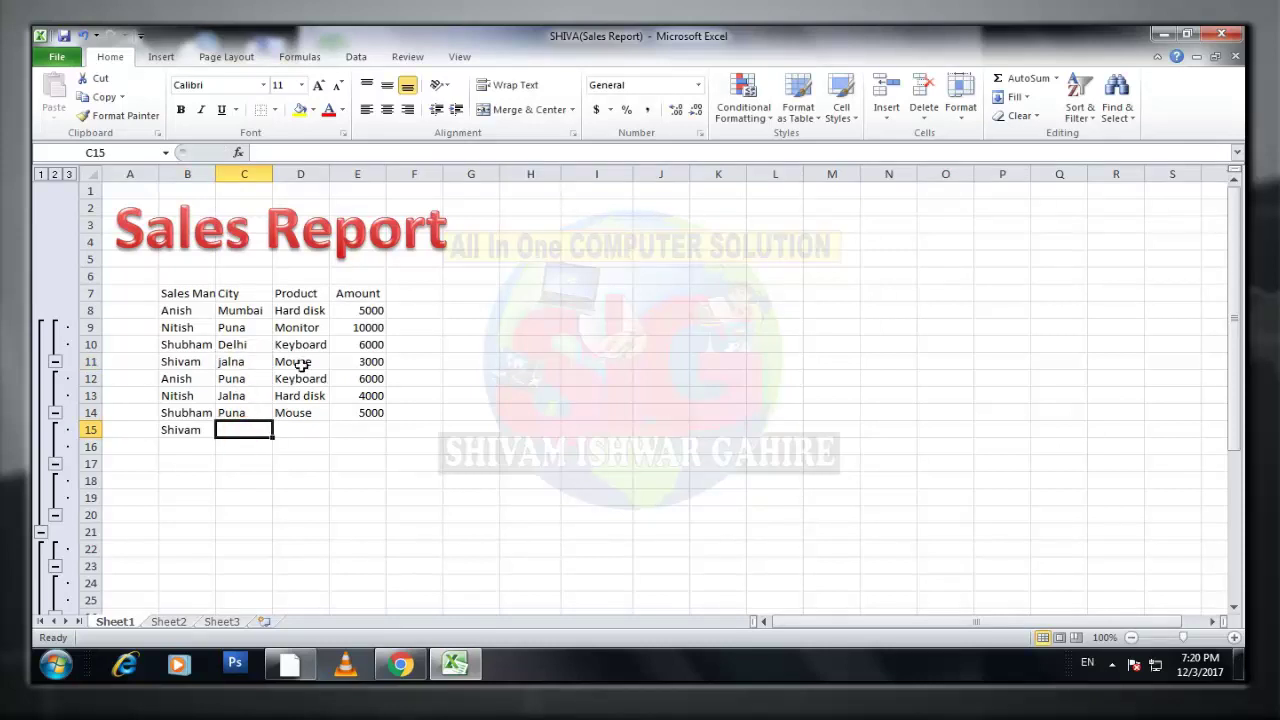
type("Delhi")
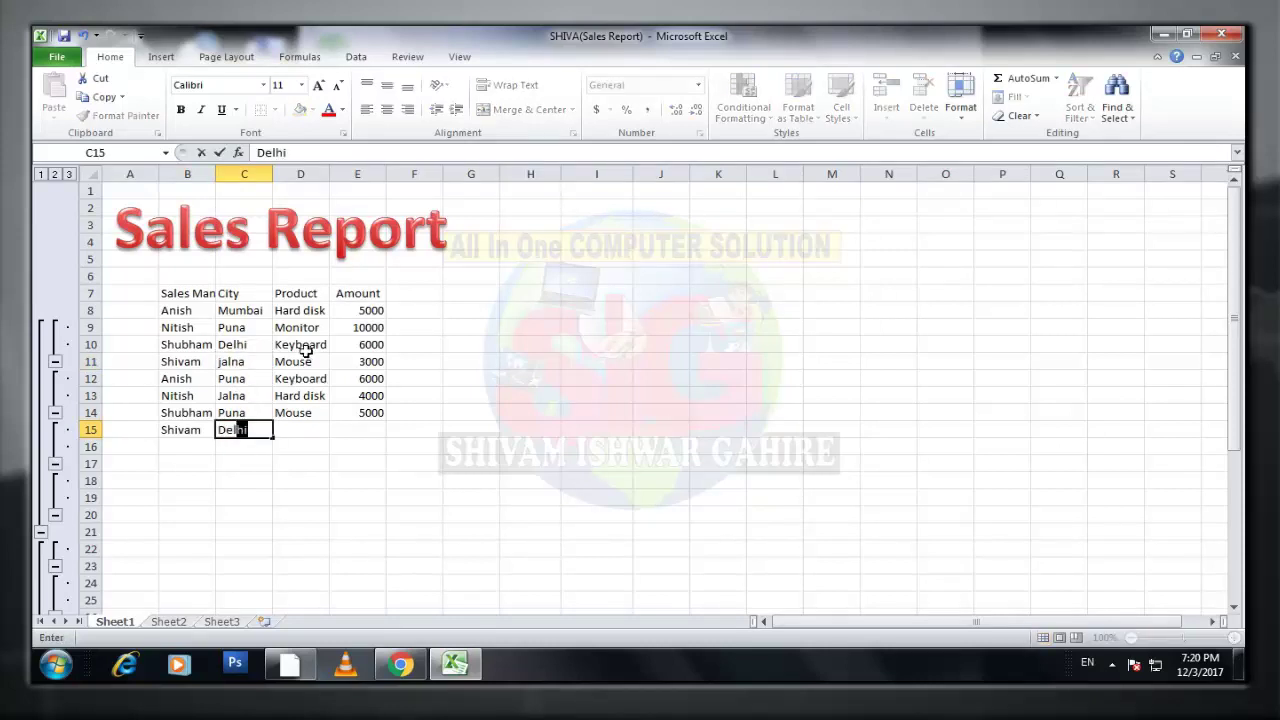
key("Tab")
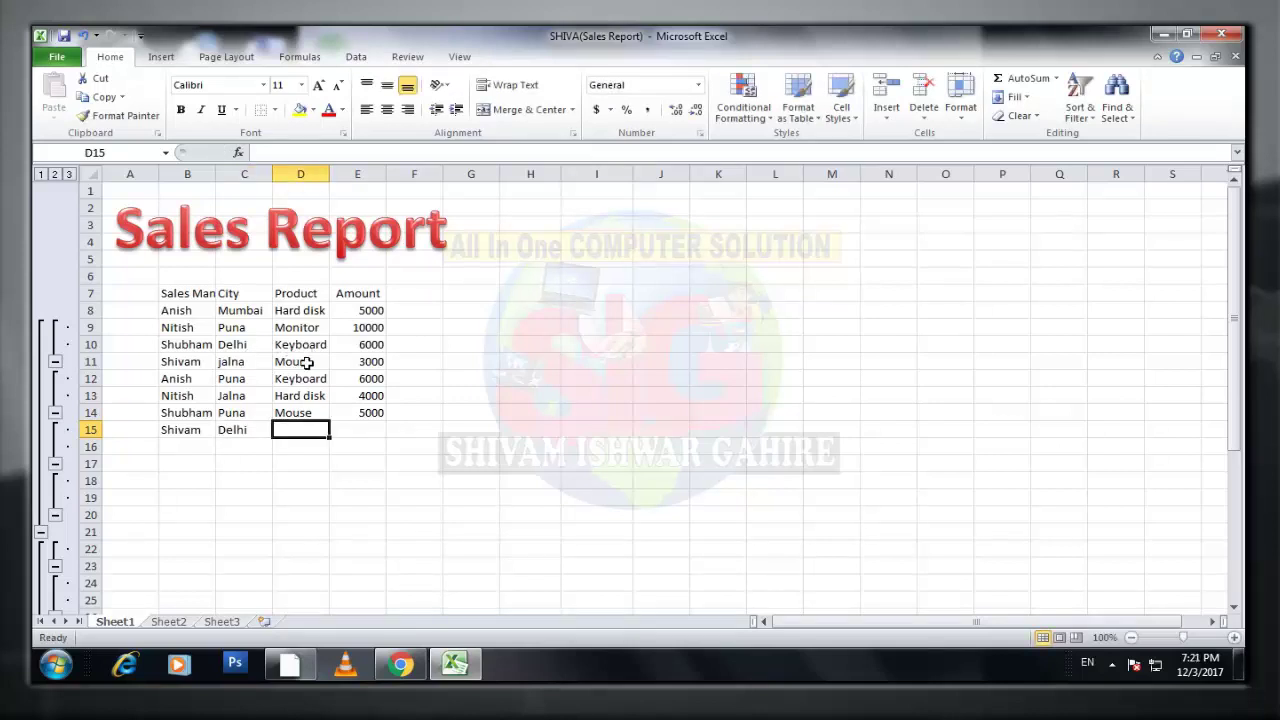
left_click(302, 362)
left_click(286, 427)
type("Hard disk")
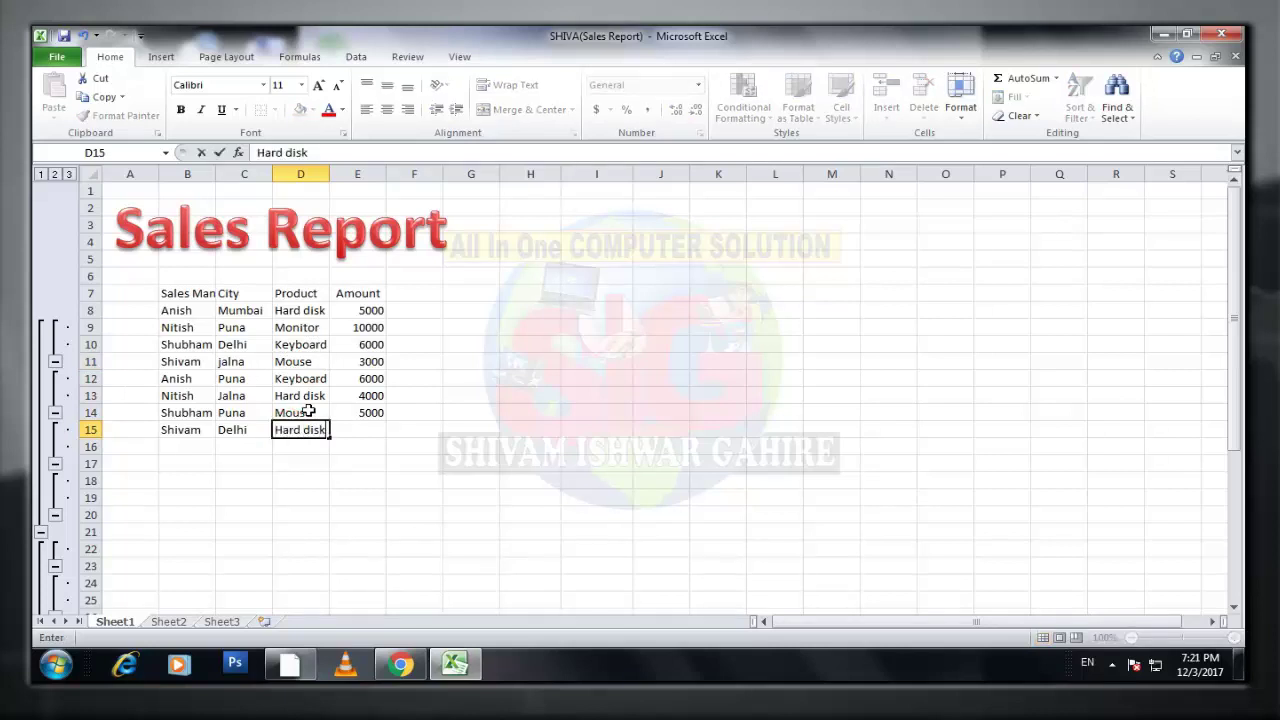
key("Tab")
type("3")
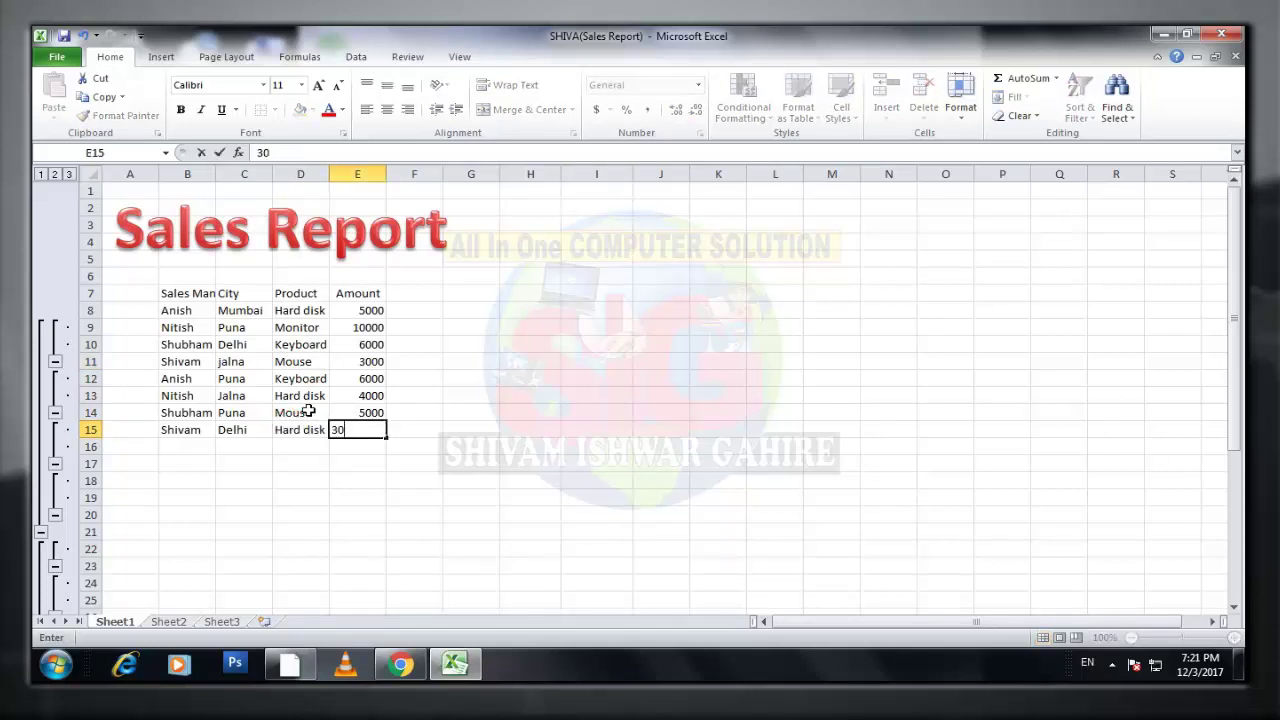
type("00")
key("Return")
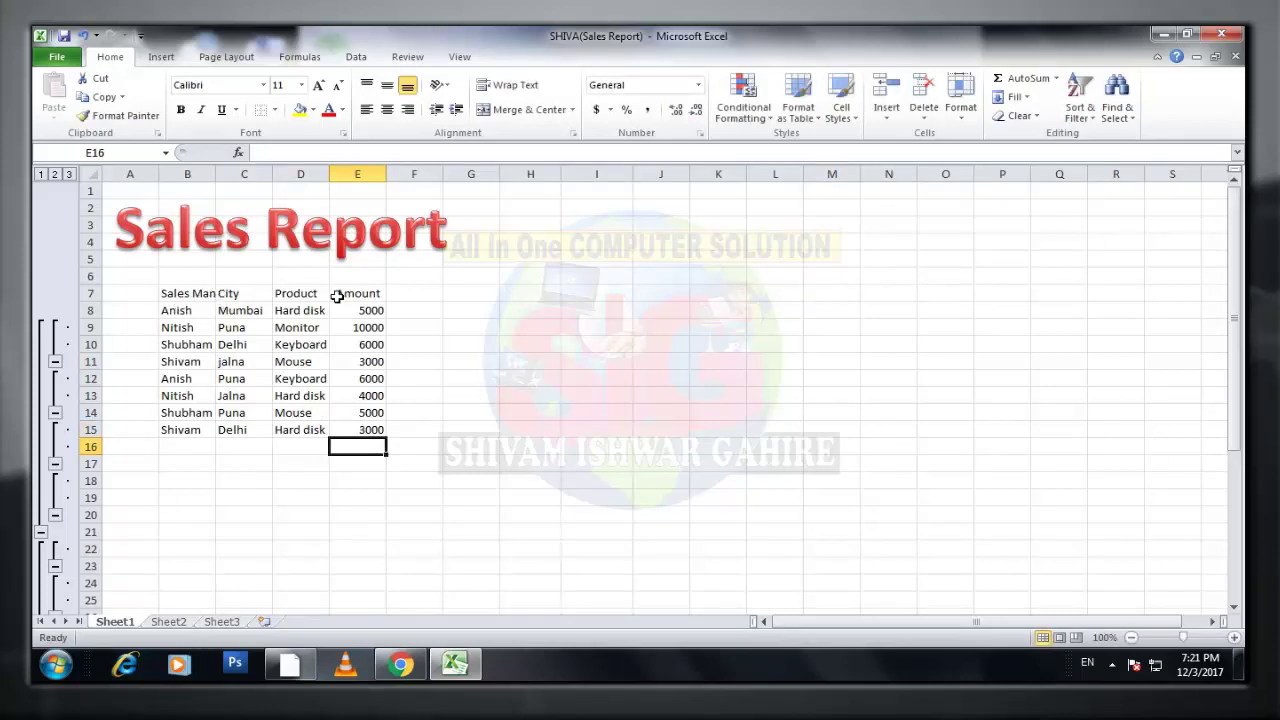
Select the Sales Man column B7:B15 of the sales table.
left_click(137, 189)
left_click(487, 323)
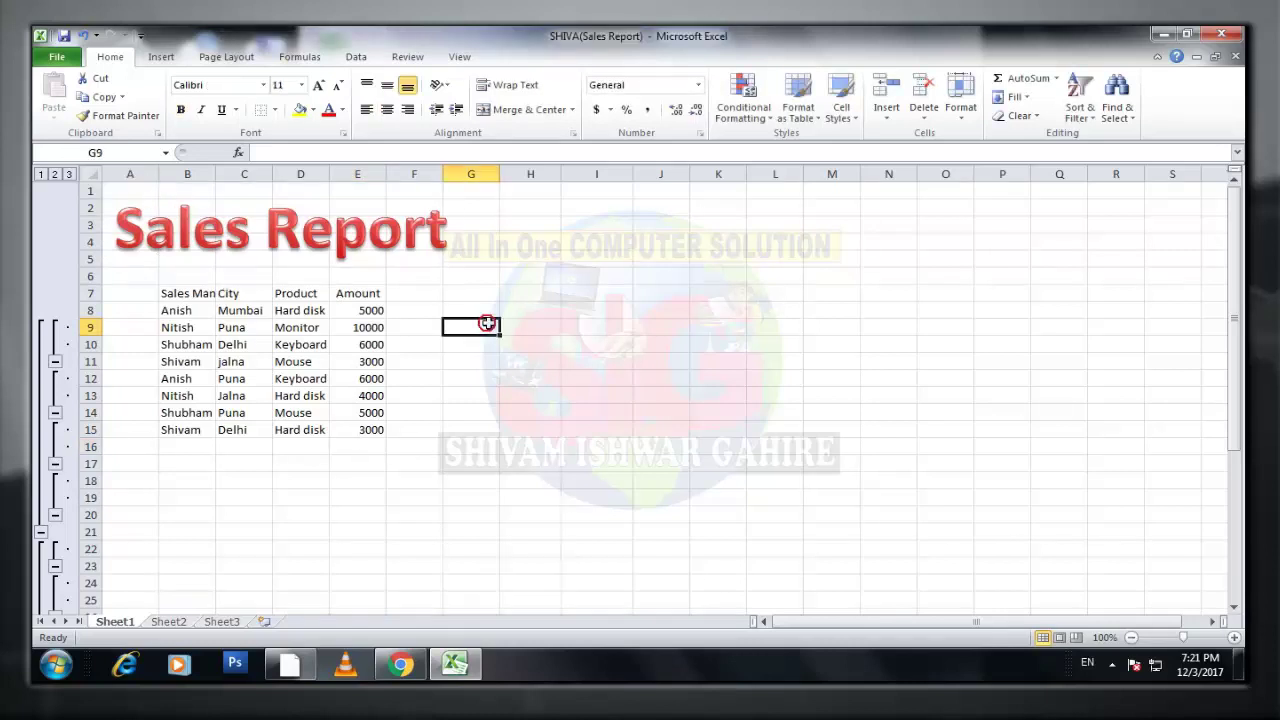
left_click(137, 292)
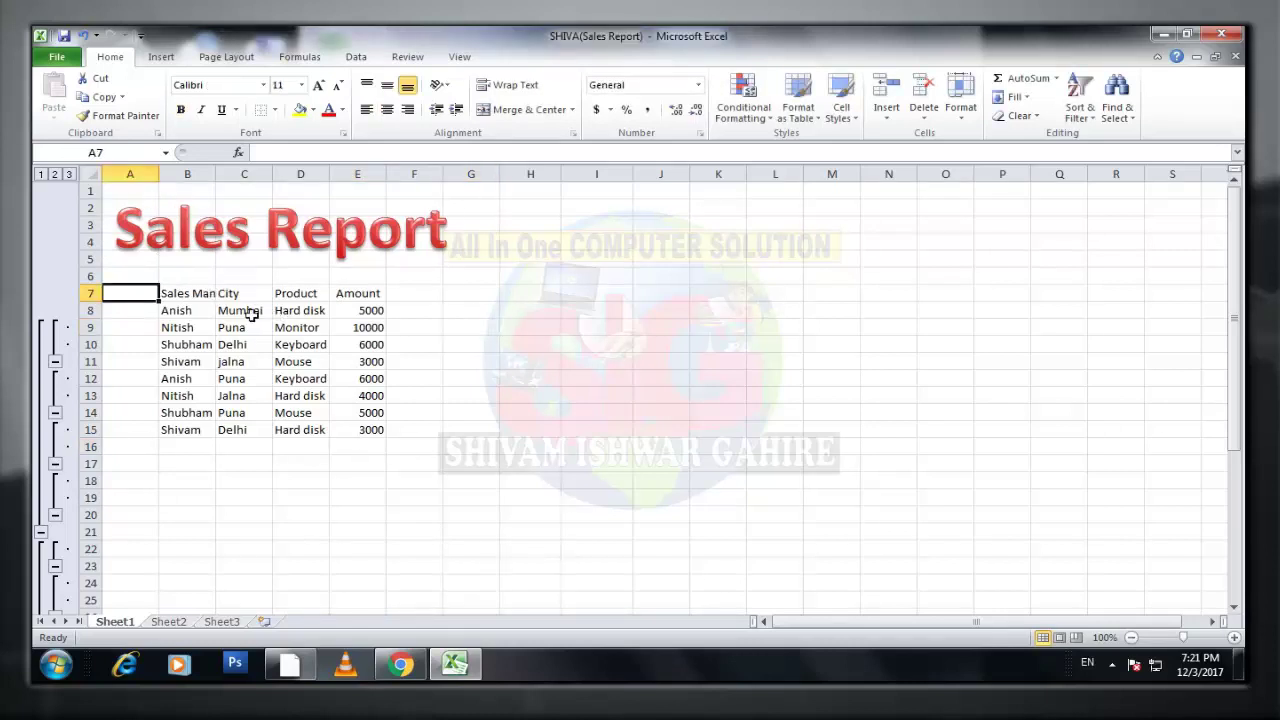
mouse_move(176, 294)
left_mouse_down()
mouse_move(243, 311)
mouse_move(339, 421)
left_mouse_up()
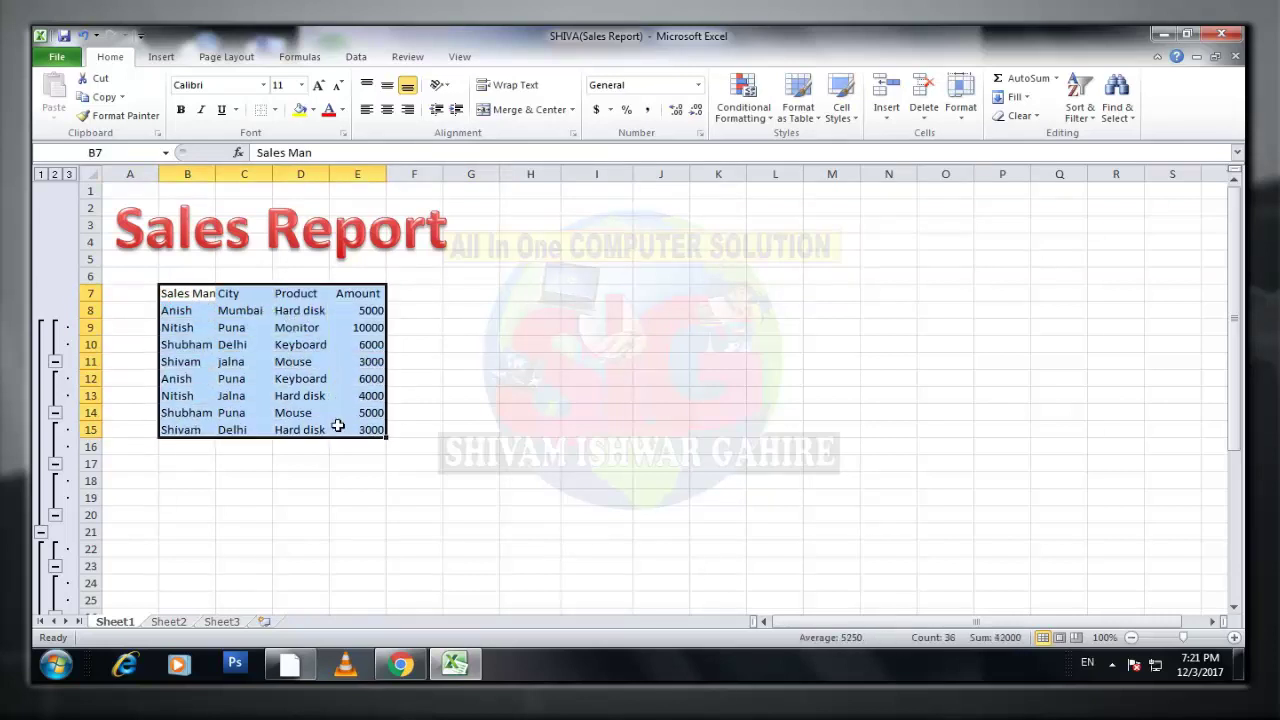
left_click(188, 313)
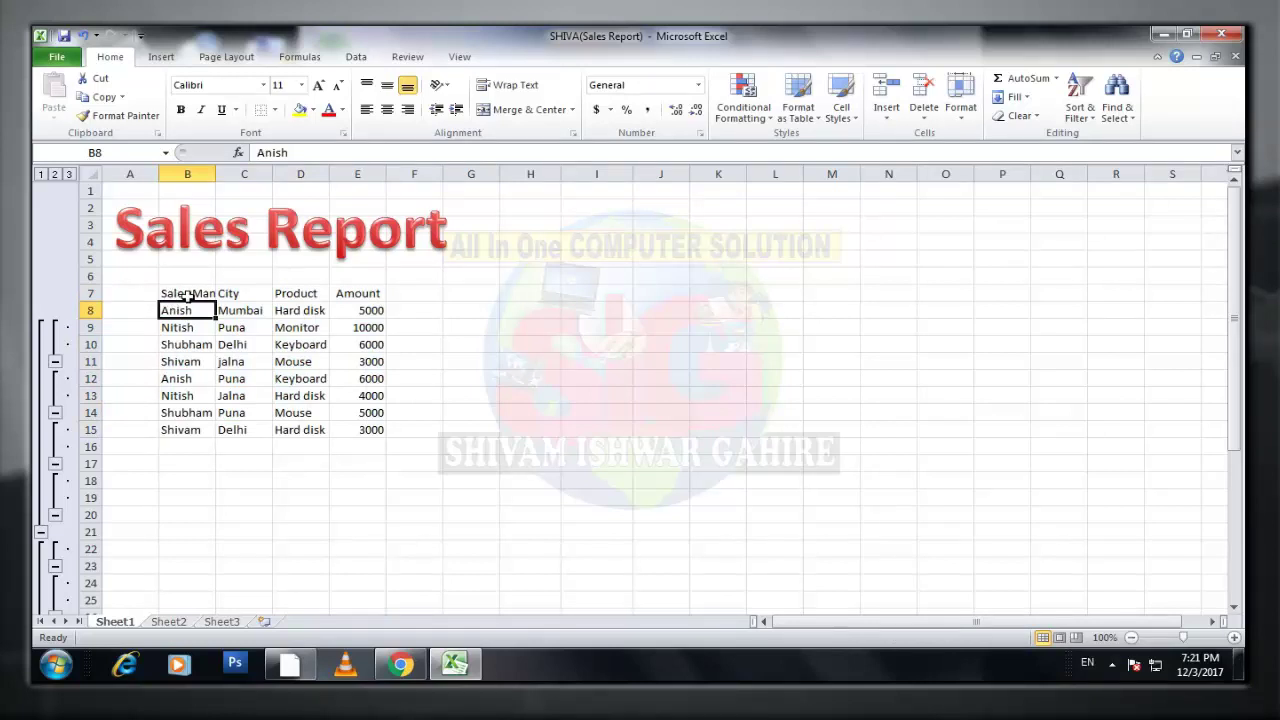
left_click_drag(185, 293, 174, 428)
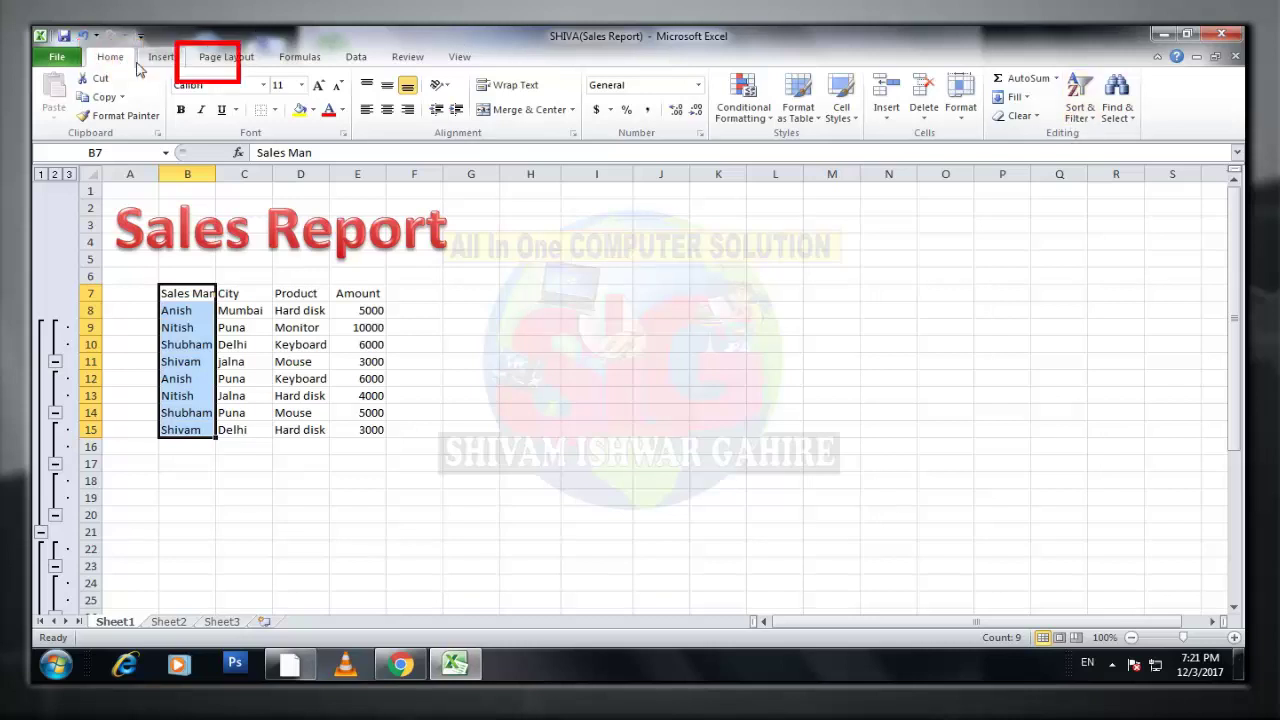
Sort the salesmen A to Z, expanding the selection, so Anish comes first and Shubham last.
left_click(1089, 120)
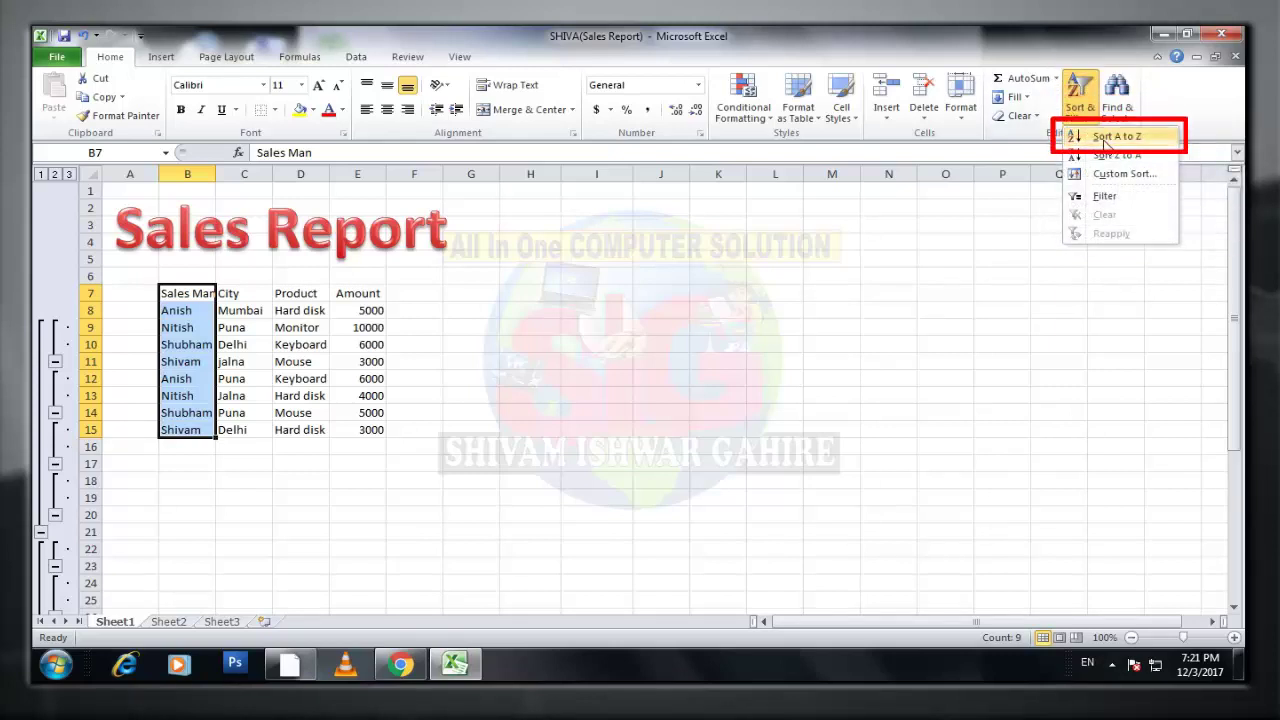
left_click(1112, 665)
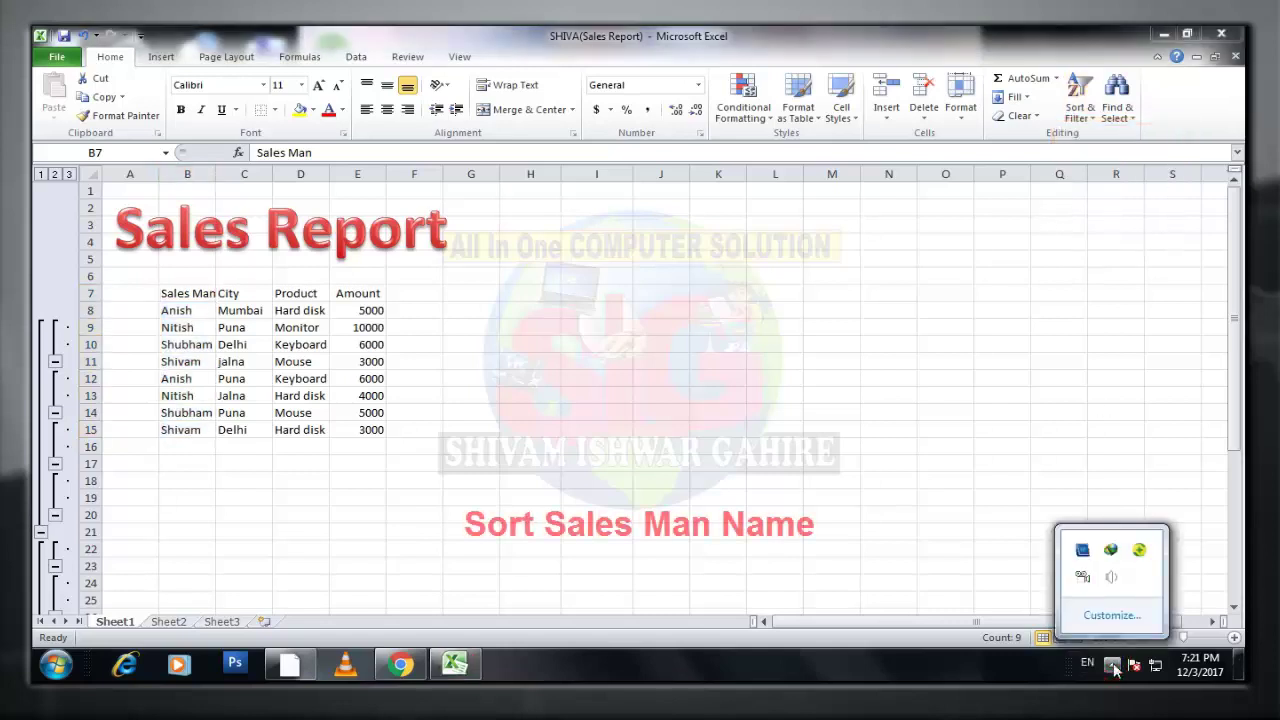
left_click(1078, 118)
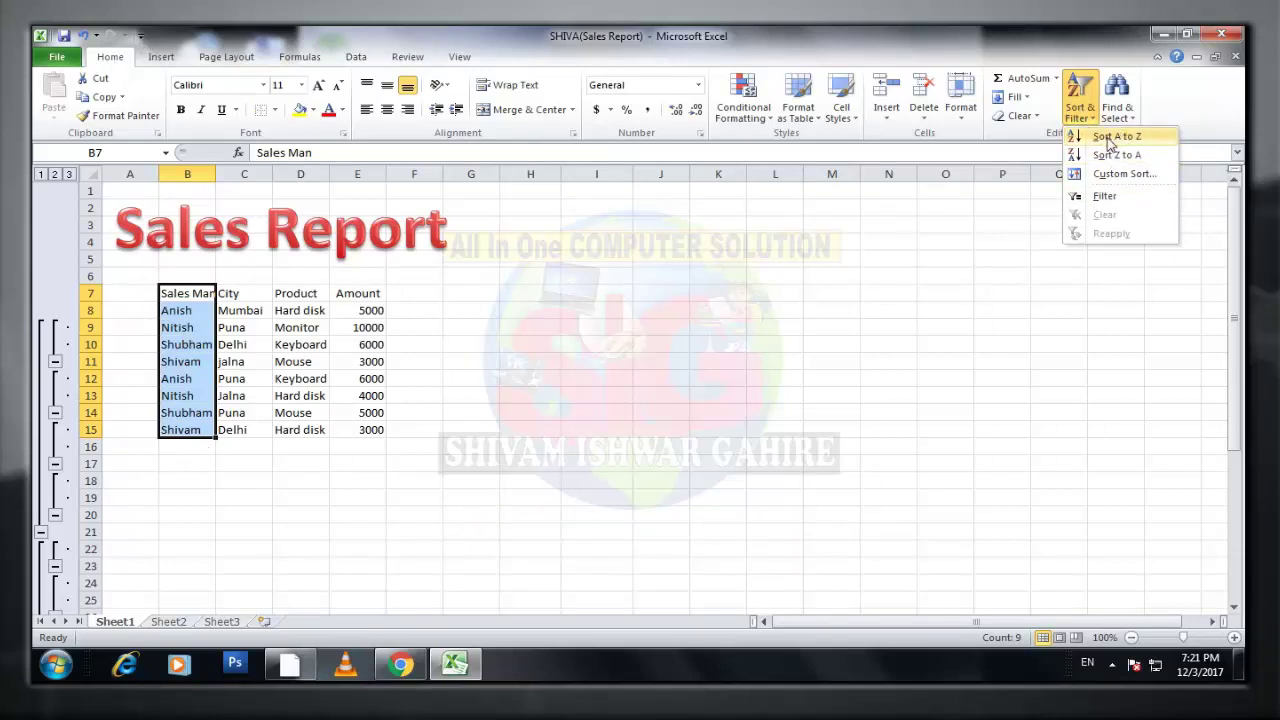
left_click(1109, 145)
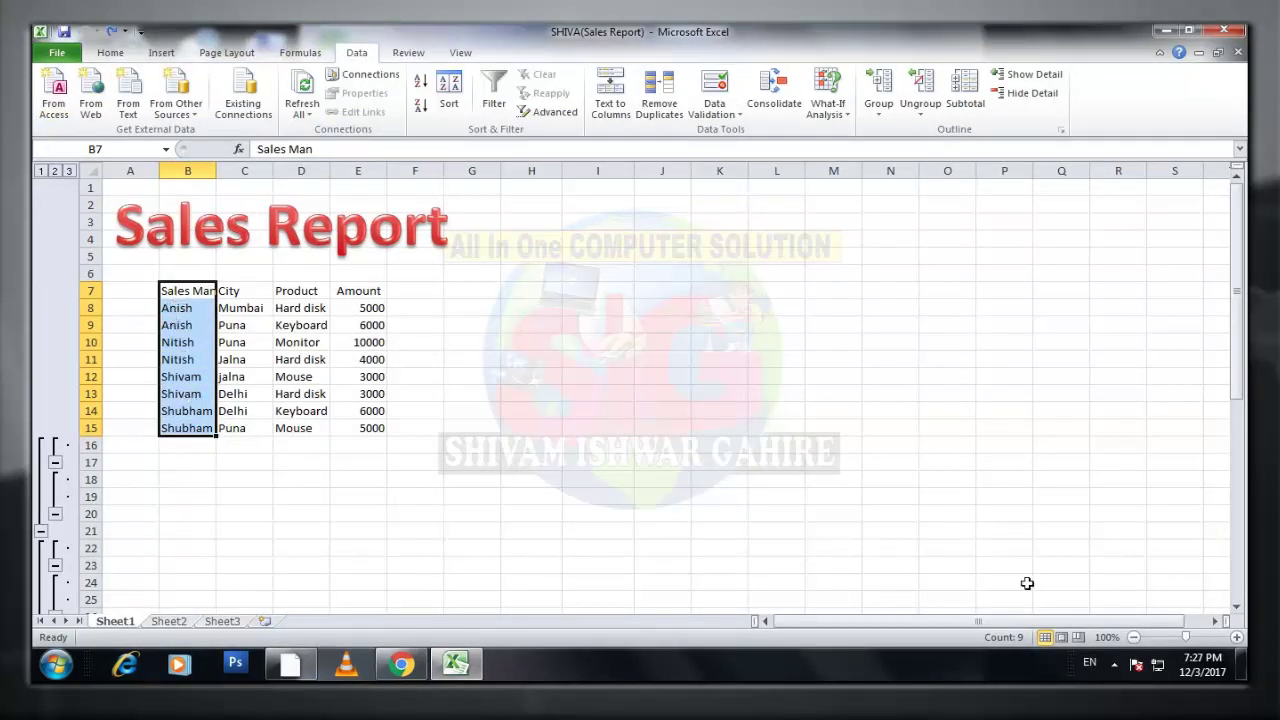
Select the full sales table B7:E15, from the header row down to Shubham's last sale.
left_click(1114, 662)
left_click(1114, 662)
mouse_move(172, 290)
left_mouse_down()
mouse_move(339, 341)
mouse_move(347, 424)
left_mouse_up()
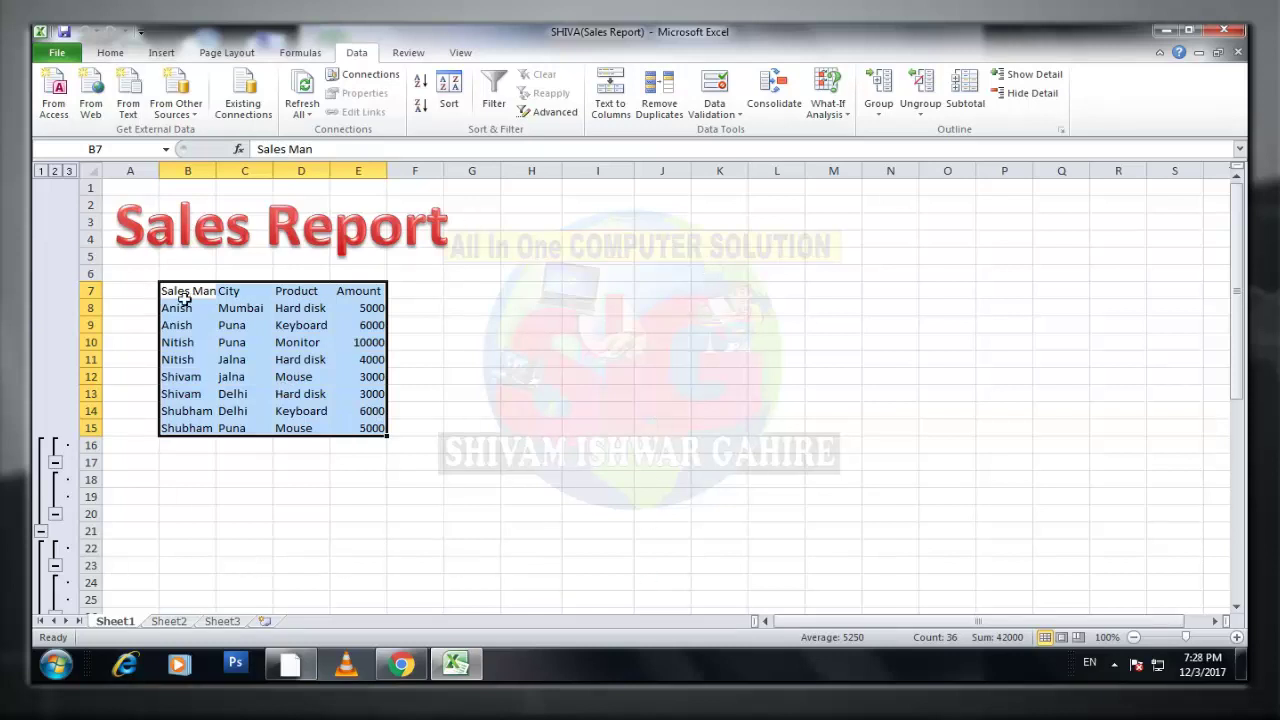
mouse_move(185, 298)
left_mouse_down()
mouse_move(335, 407)
mouse_move(340, 430)
left_mouse_up()
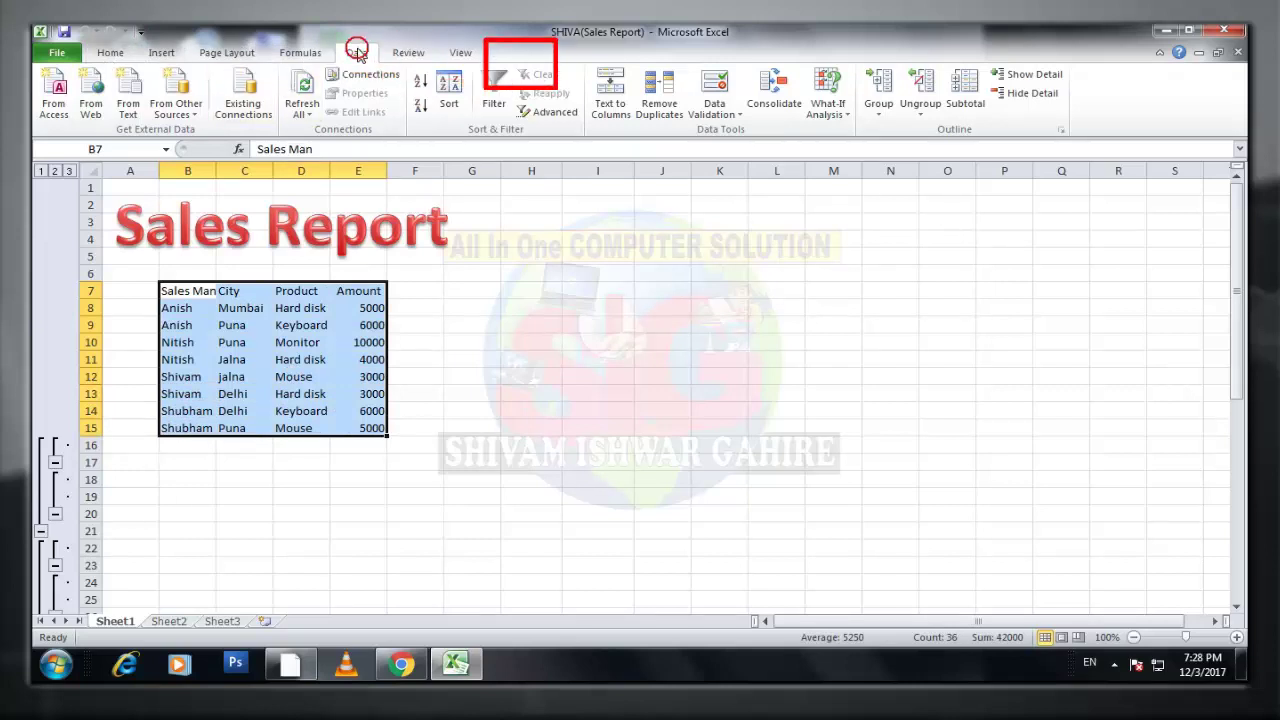
Add Sum subtotals of Amount at each Sales Man change, with a 42000 Grand Total.
left_click(968, 110)
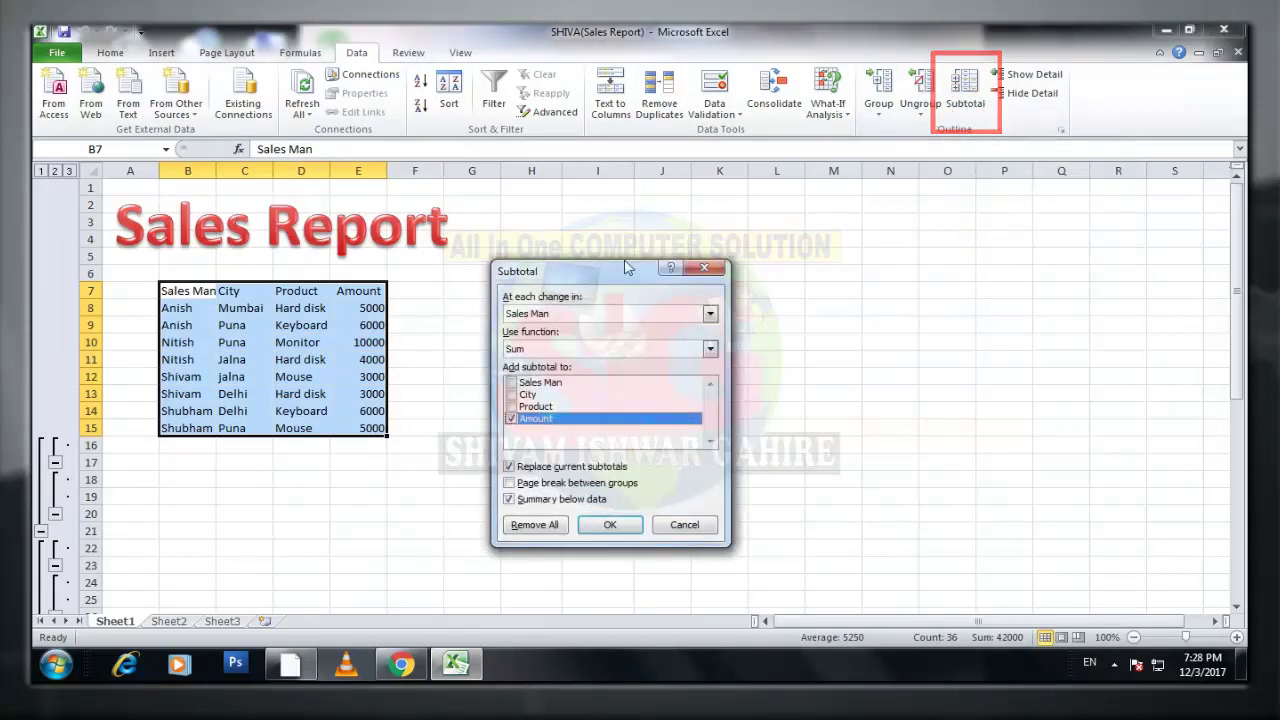
left_click_drag(626, 266, 646, 261)
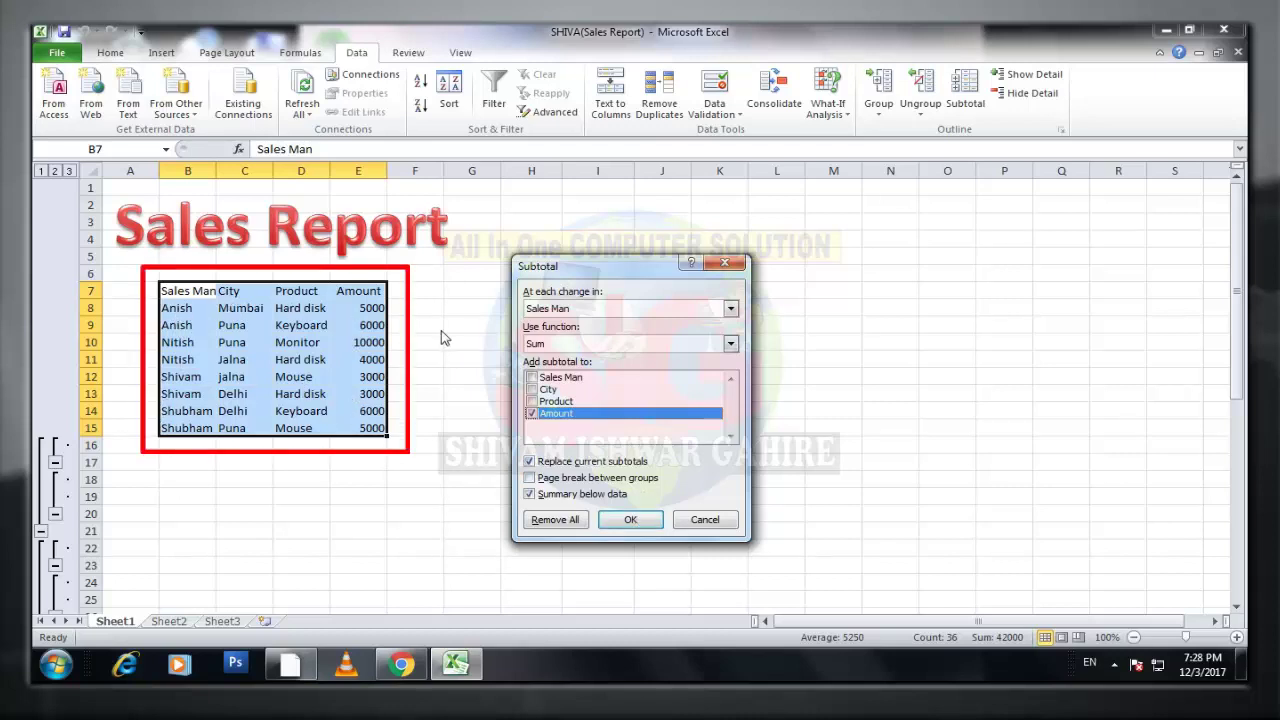
left_click_drag(583, 266, 539, 270)
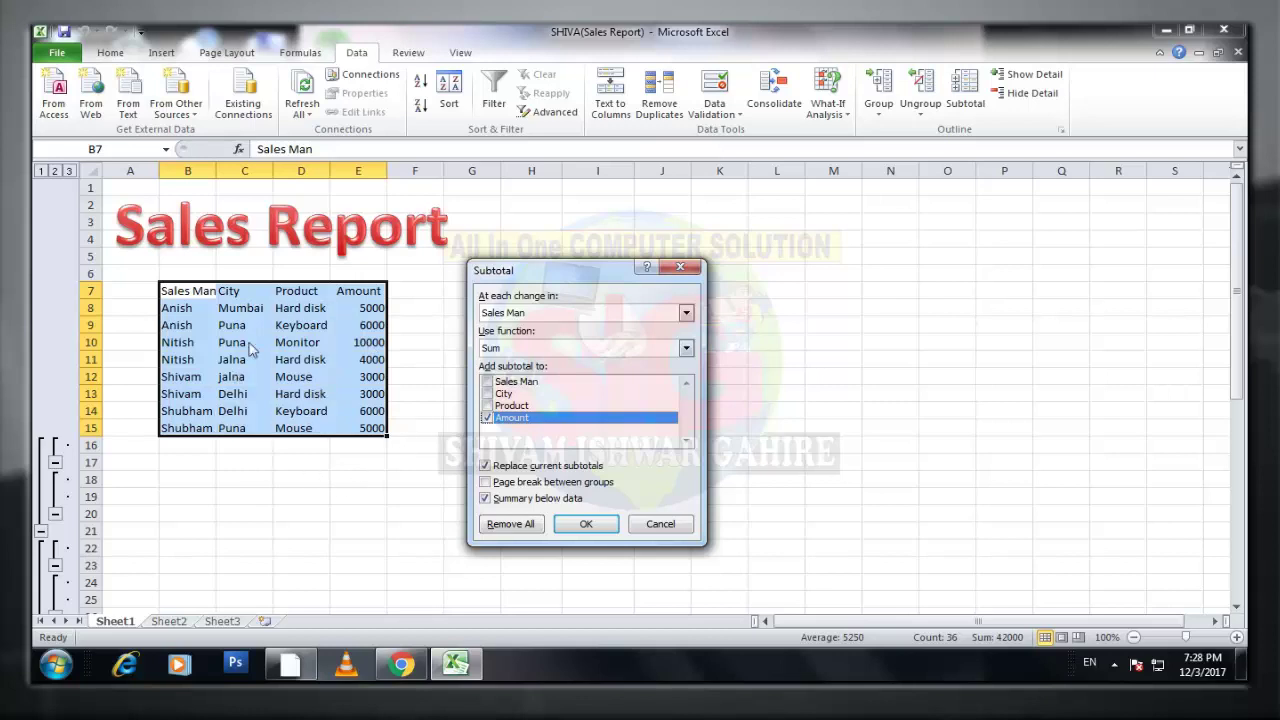
left_click(585, 525)
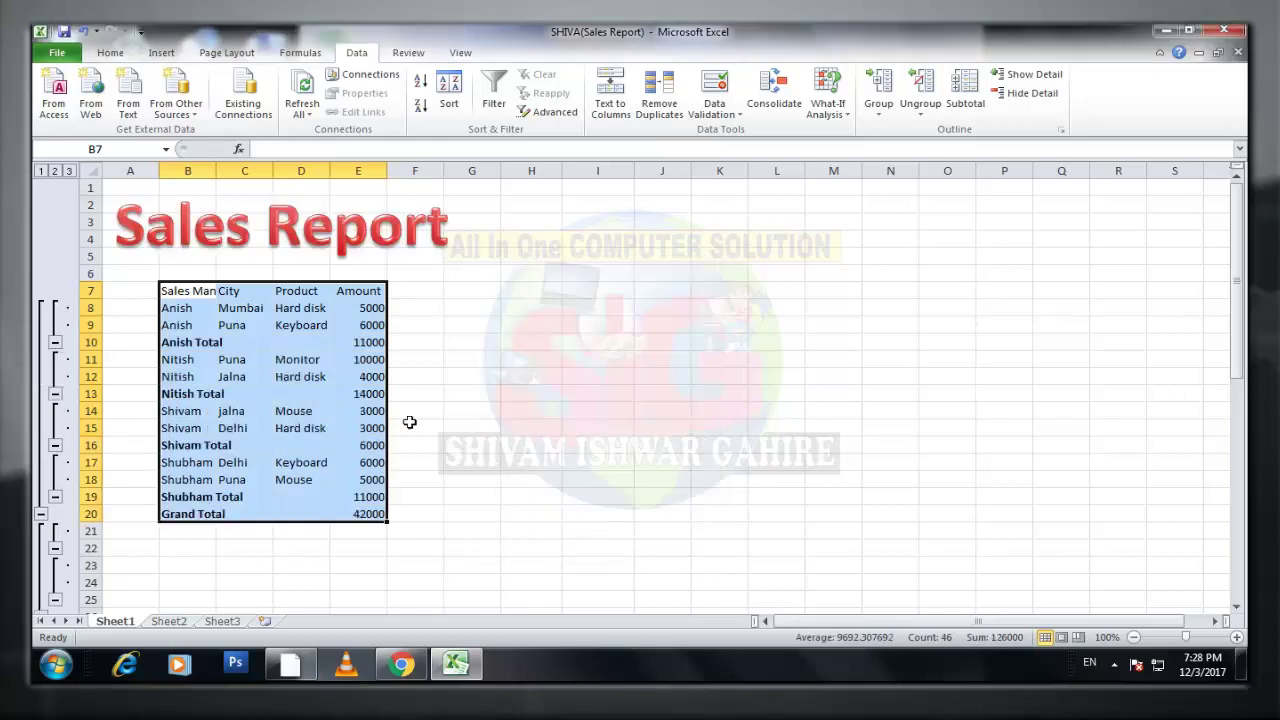
left_click(185, 311)
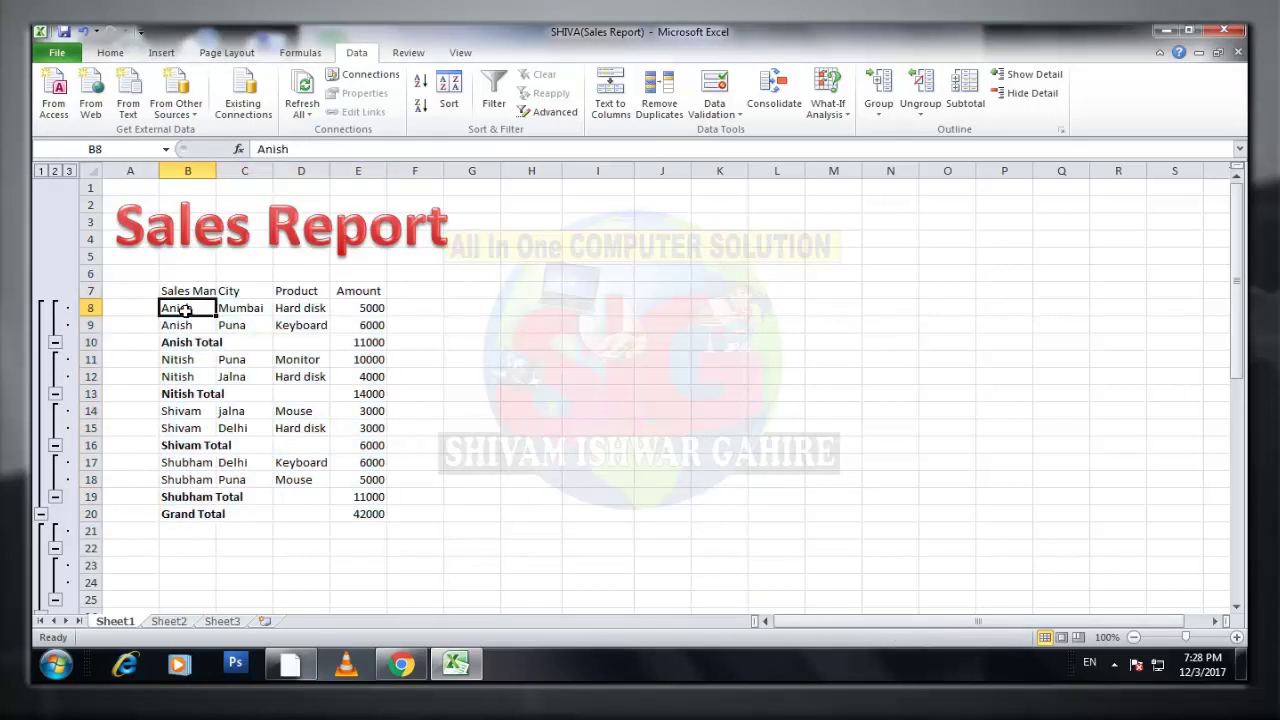
mouse_move(183, 310)
left_mouse_down()
mouse_move(181, 321)
mouse_move(237, 327)
left_mouse_up()
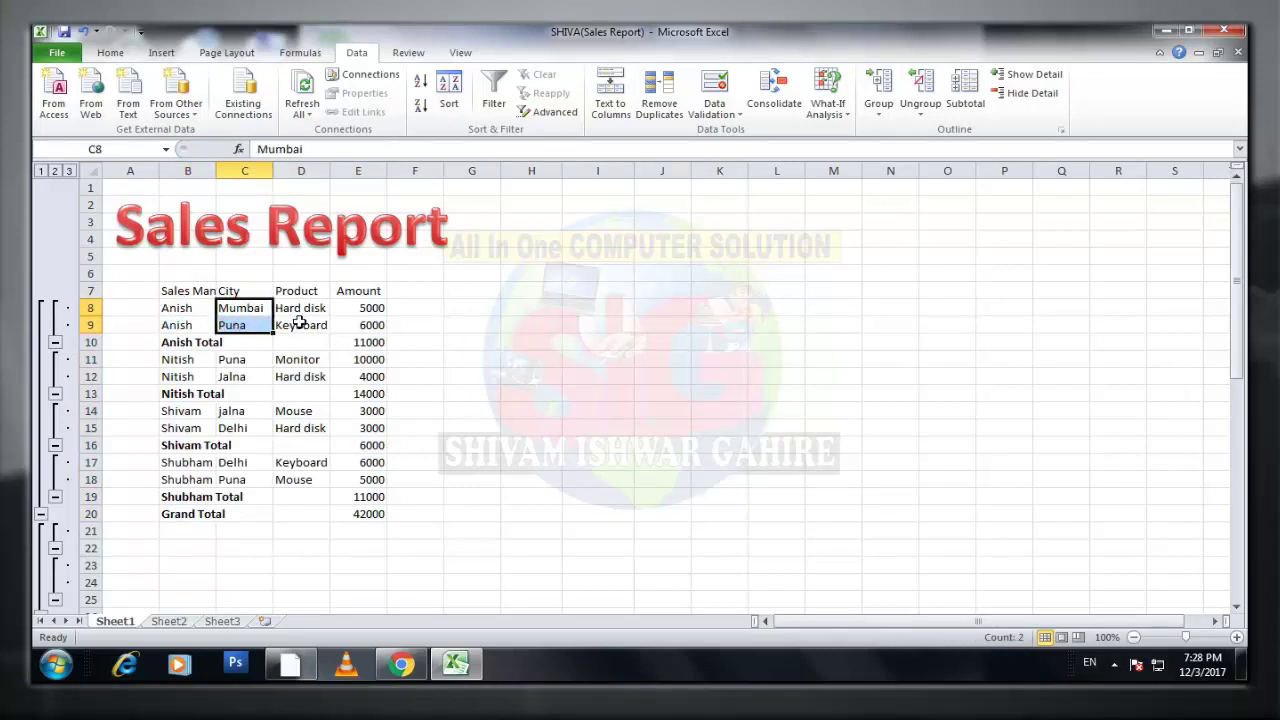
left_click_drag(303, 312, 301, 327)
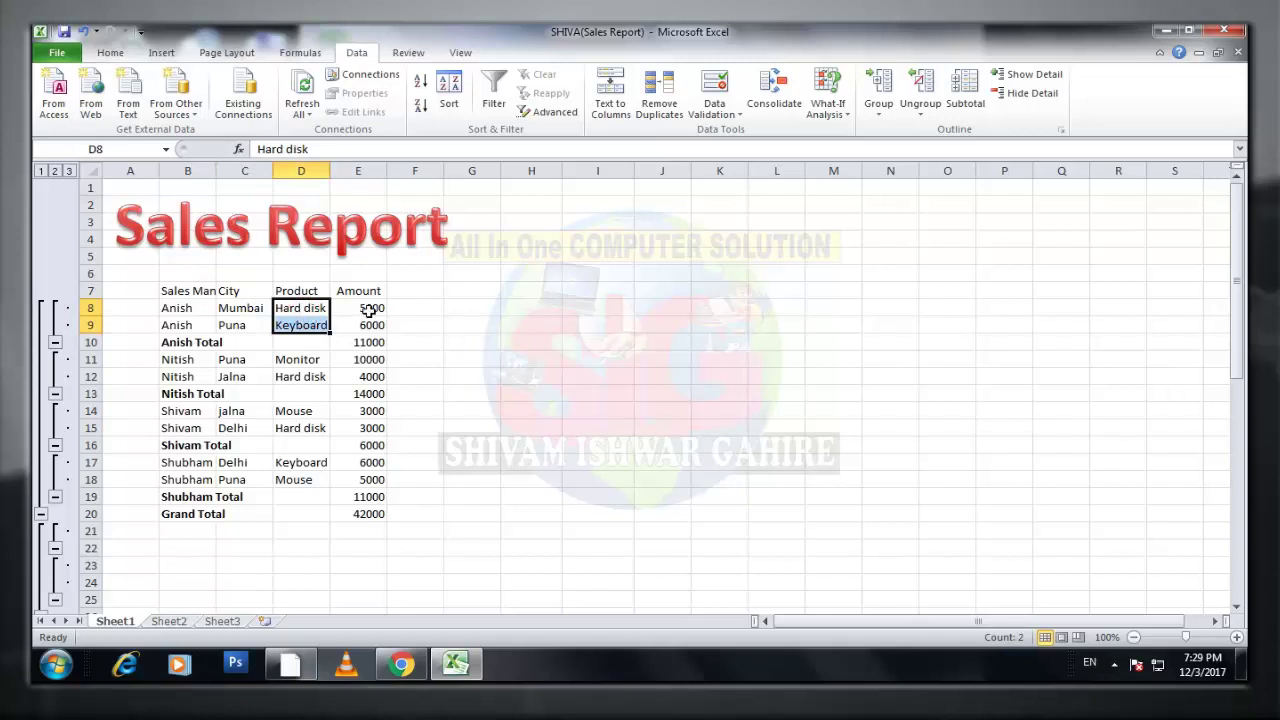
left_click(261, 308)
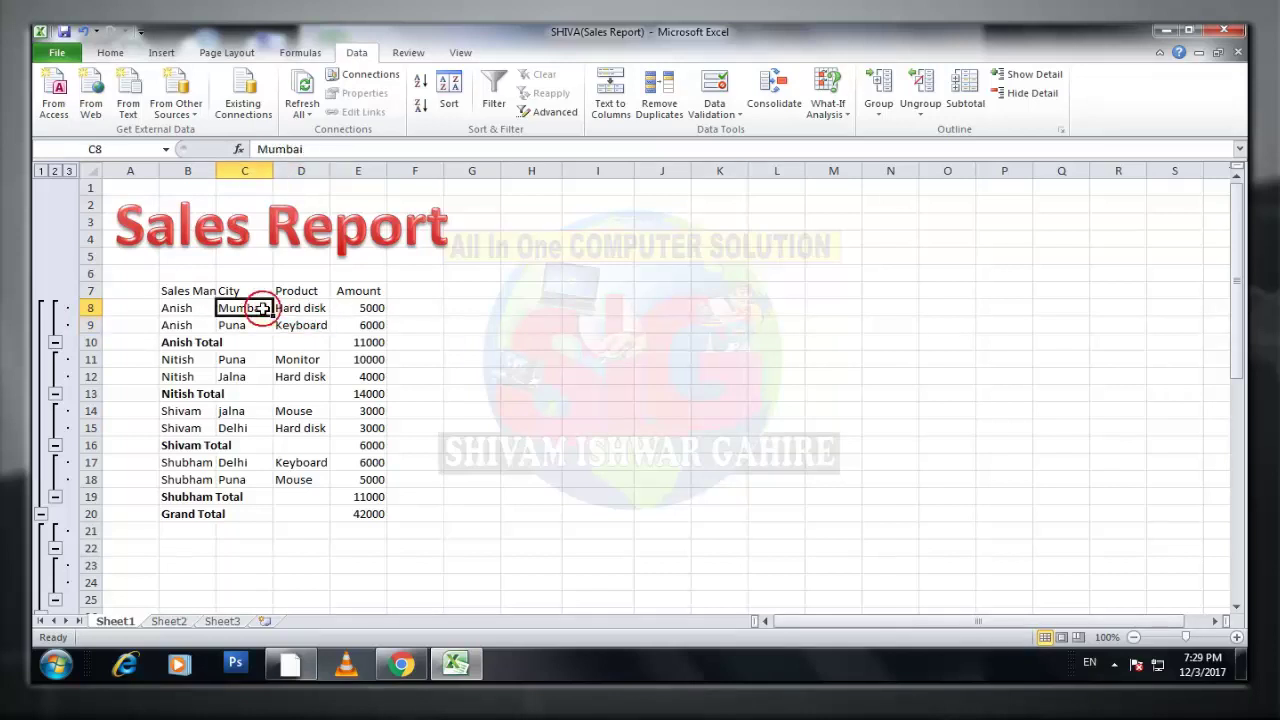
left_click(370, 310)
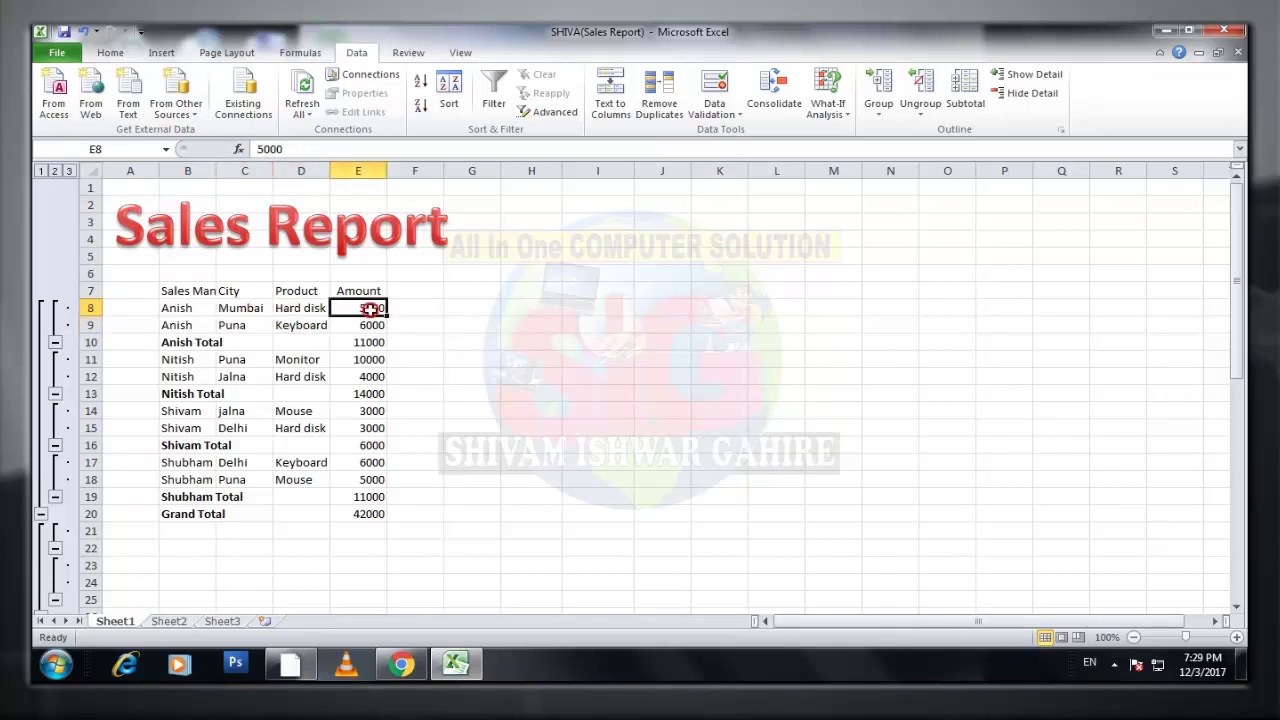
left_click(250, 335)
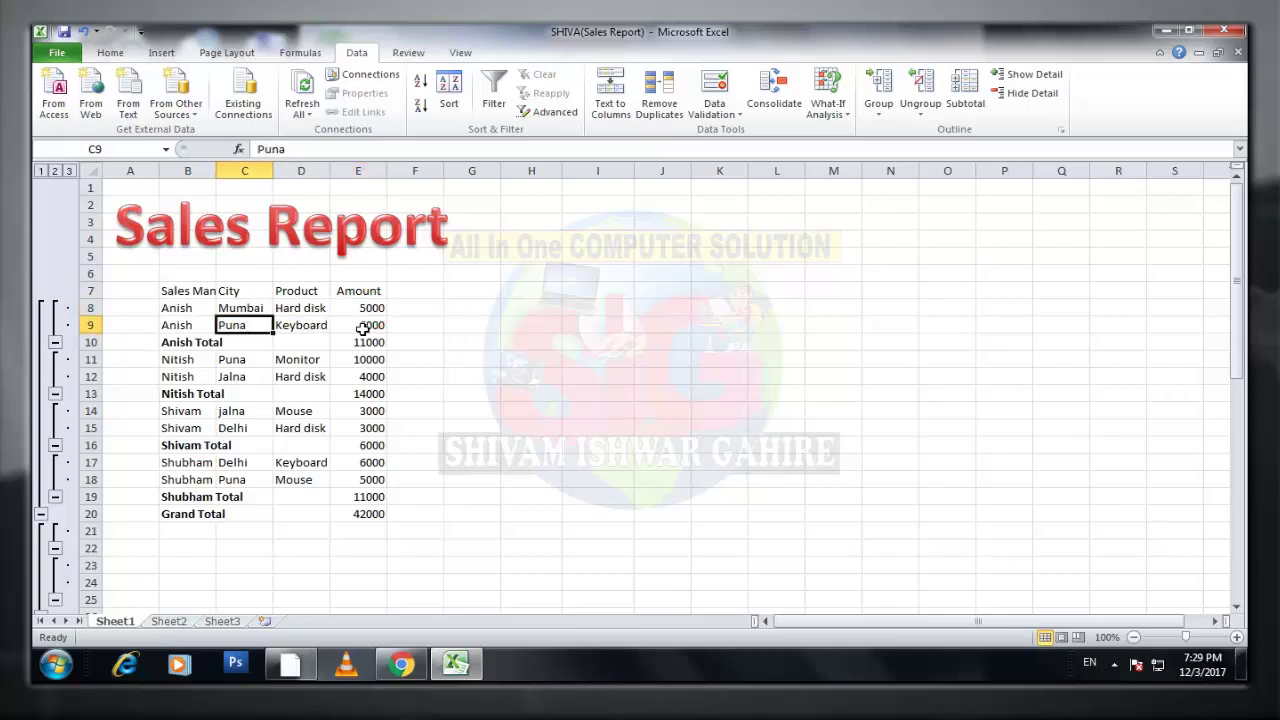
left_click(363, 328)
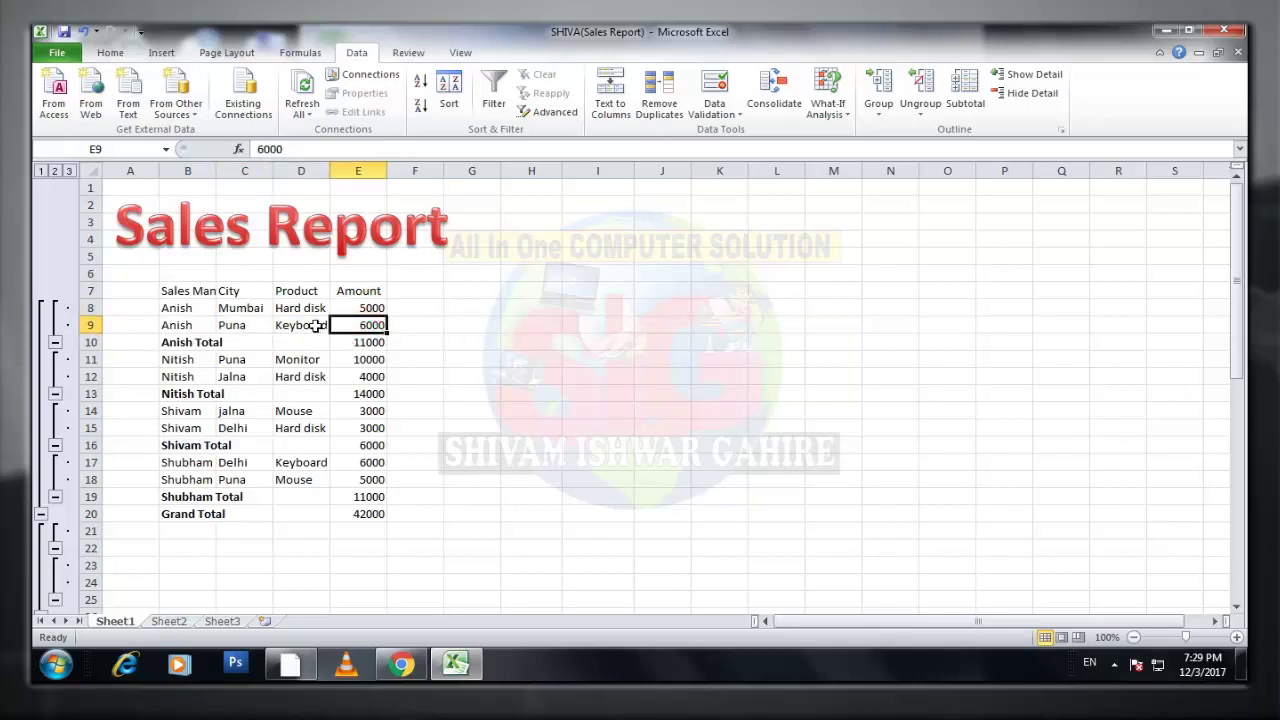
left_click(315, 326)
left_click(190, 343)
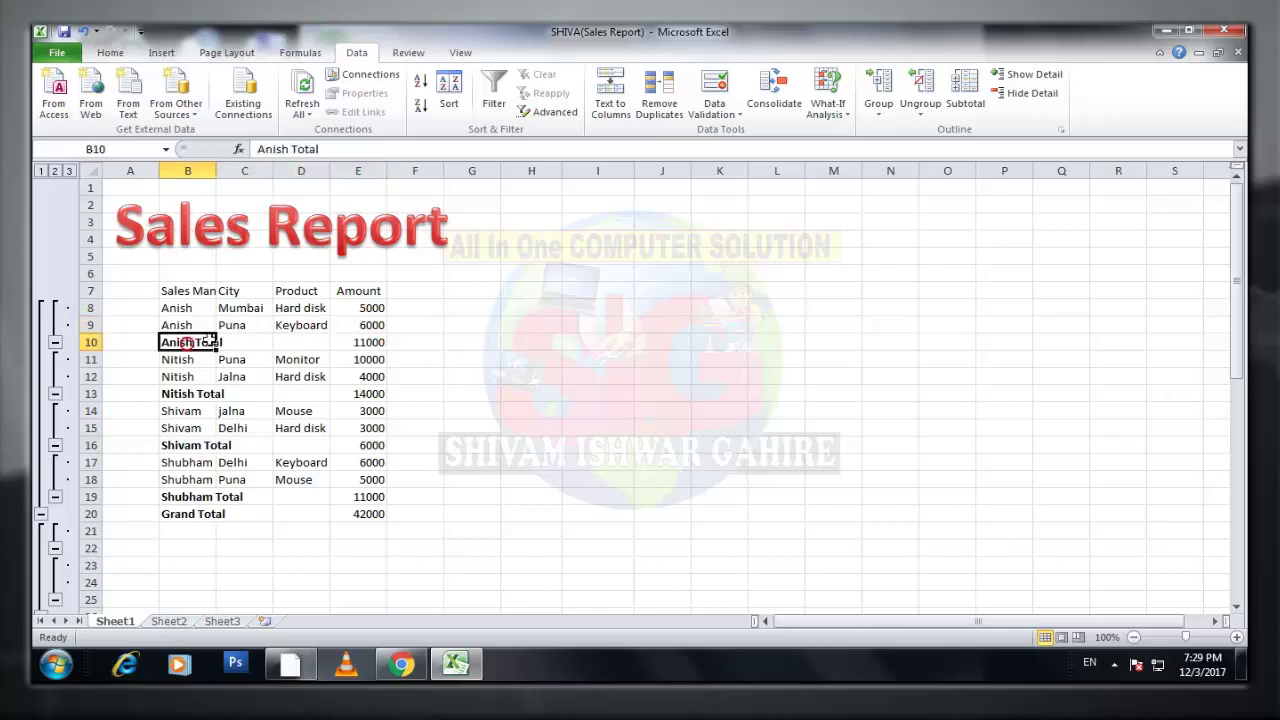
left_click(370, 341)
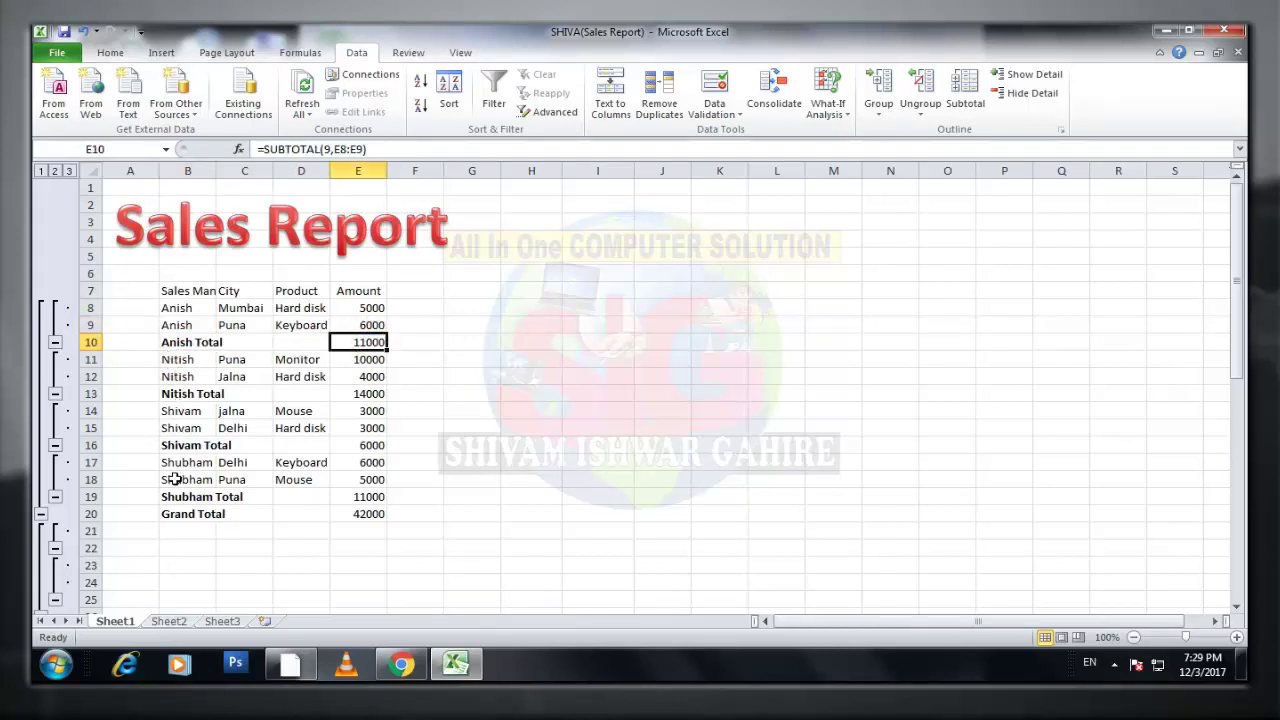
left_click_drag(370, 308, 357, 480)
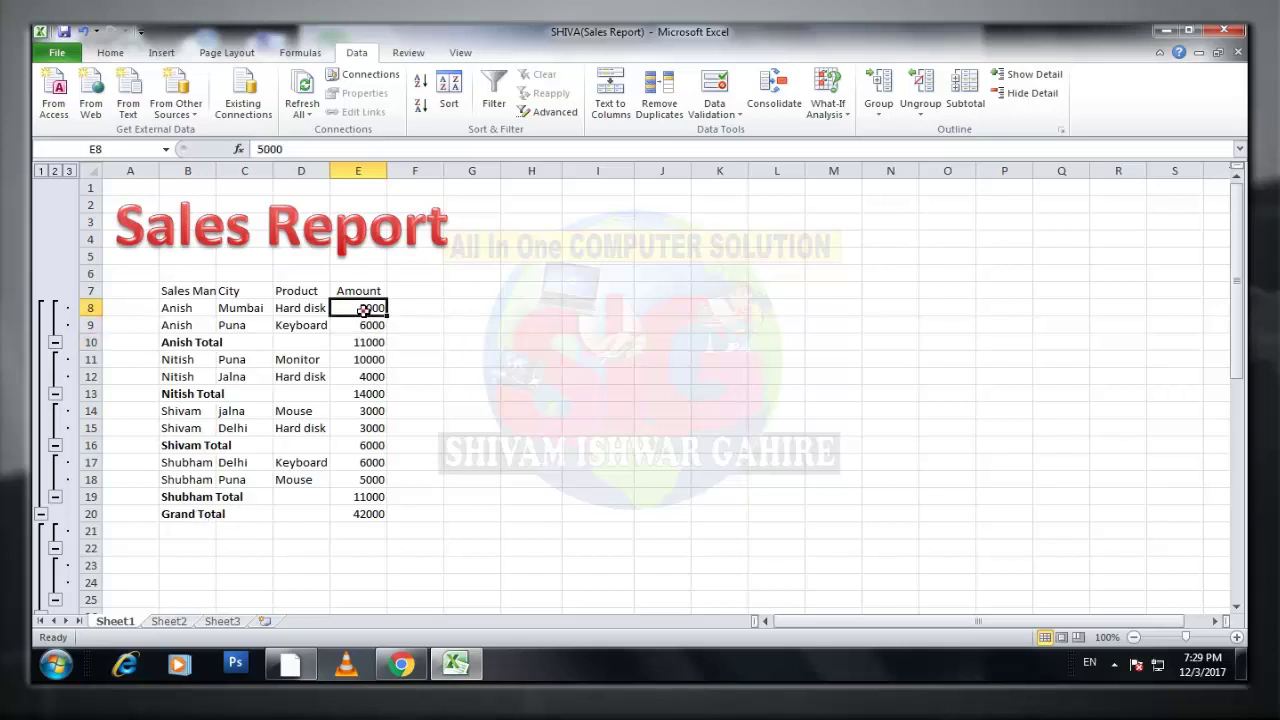
left_click(355, 512)
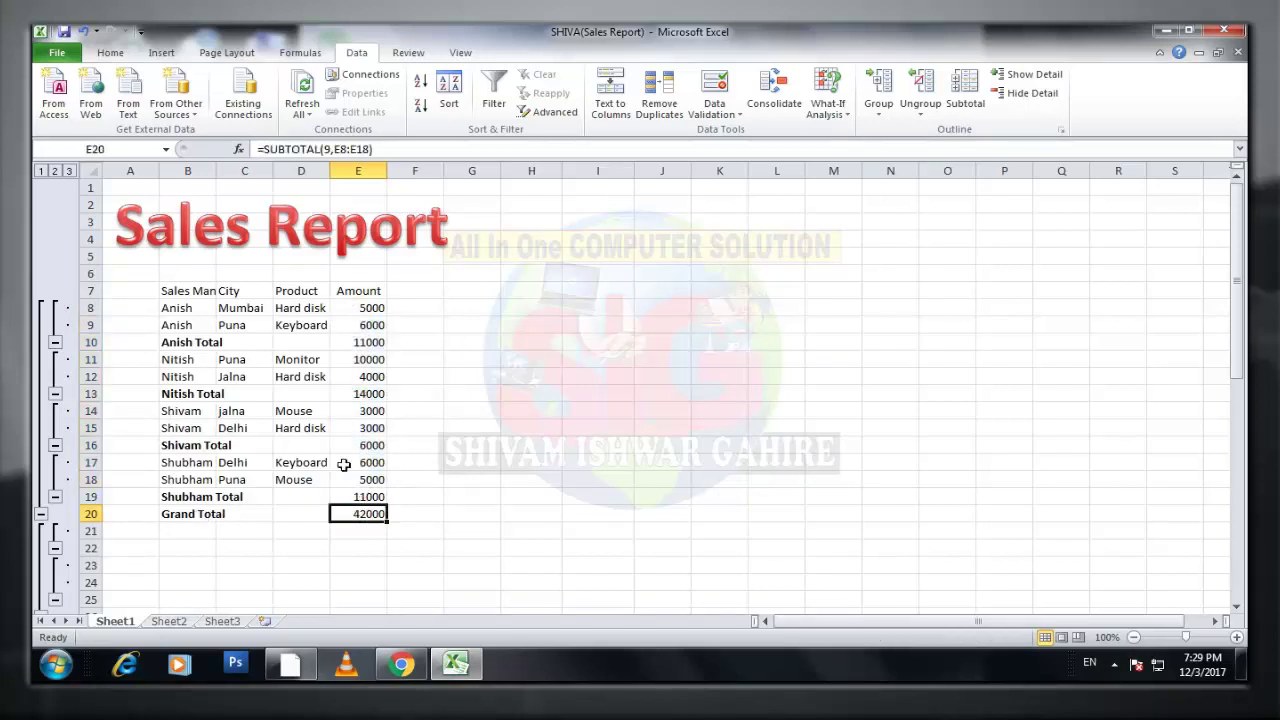
left_click_drag(170, 288, 360, 514)
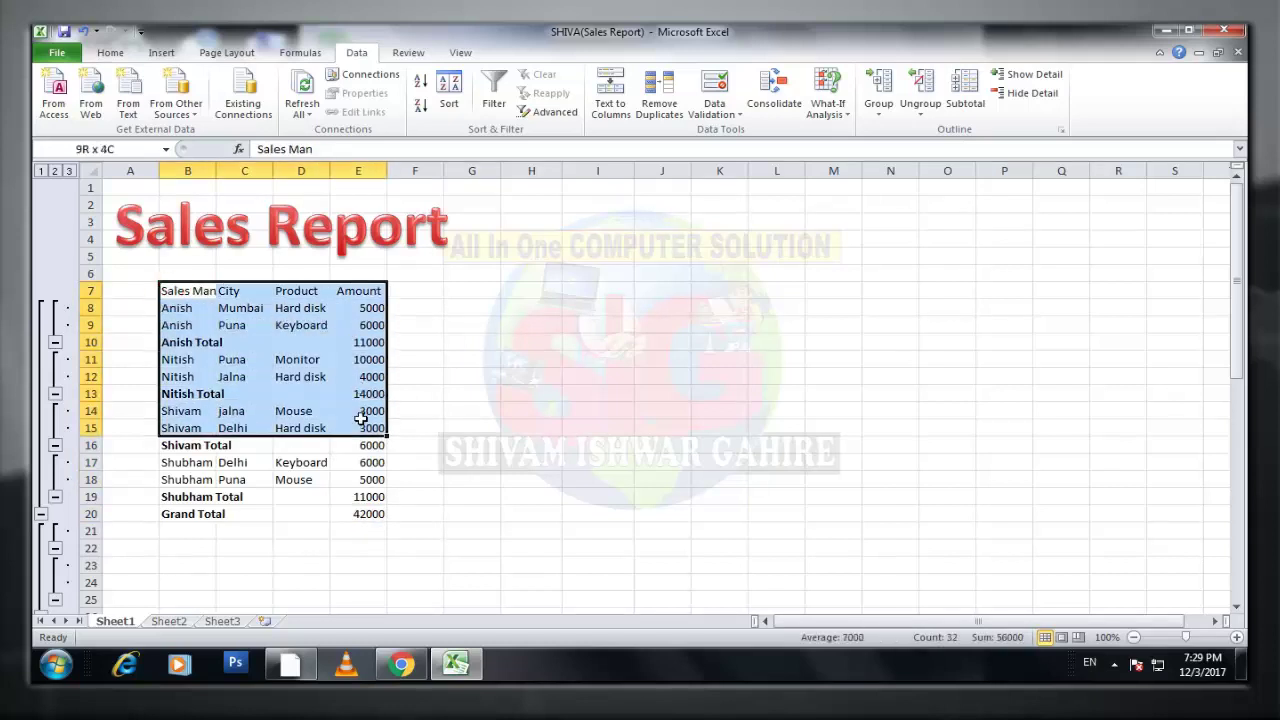
left_click(421, 456)
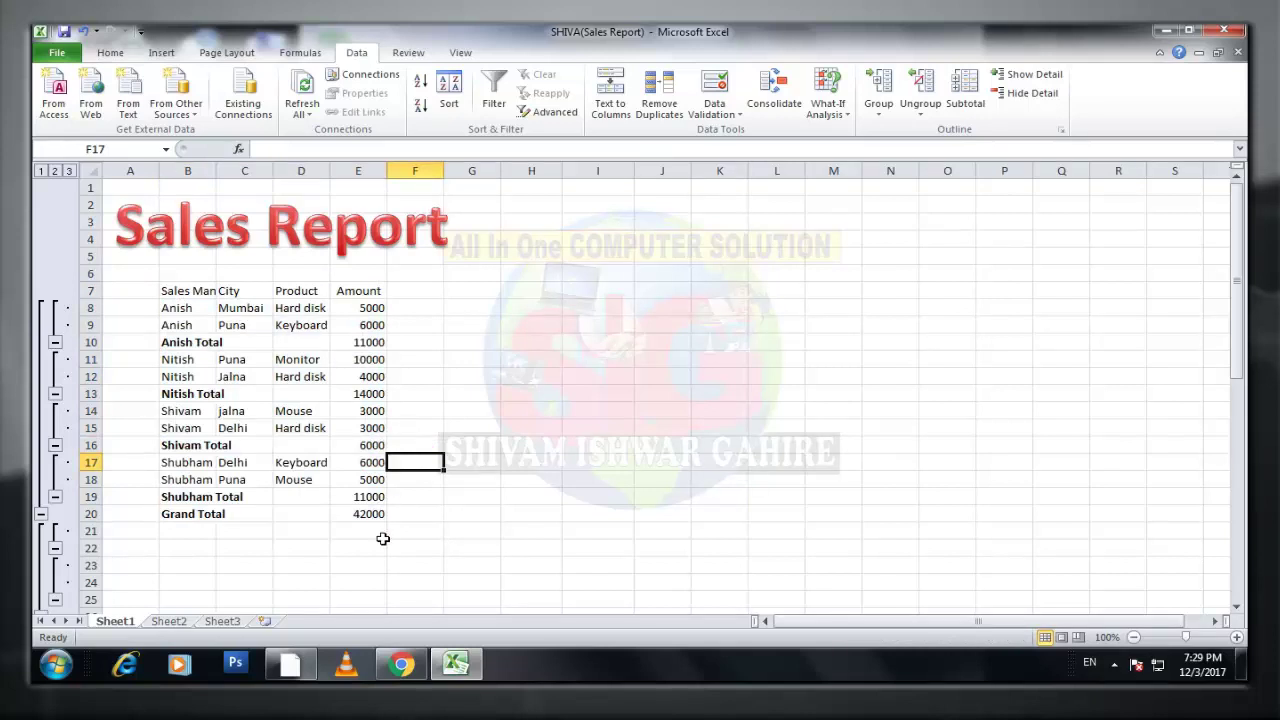
Switch to Chrome to show the All In One Computer Solution YouTube Videos page.
left_click(401, 664)
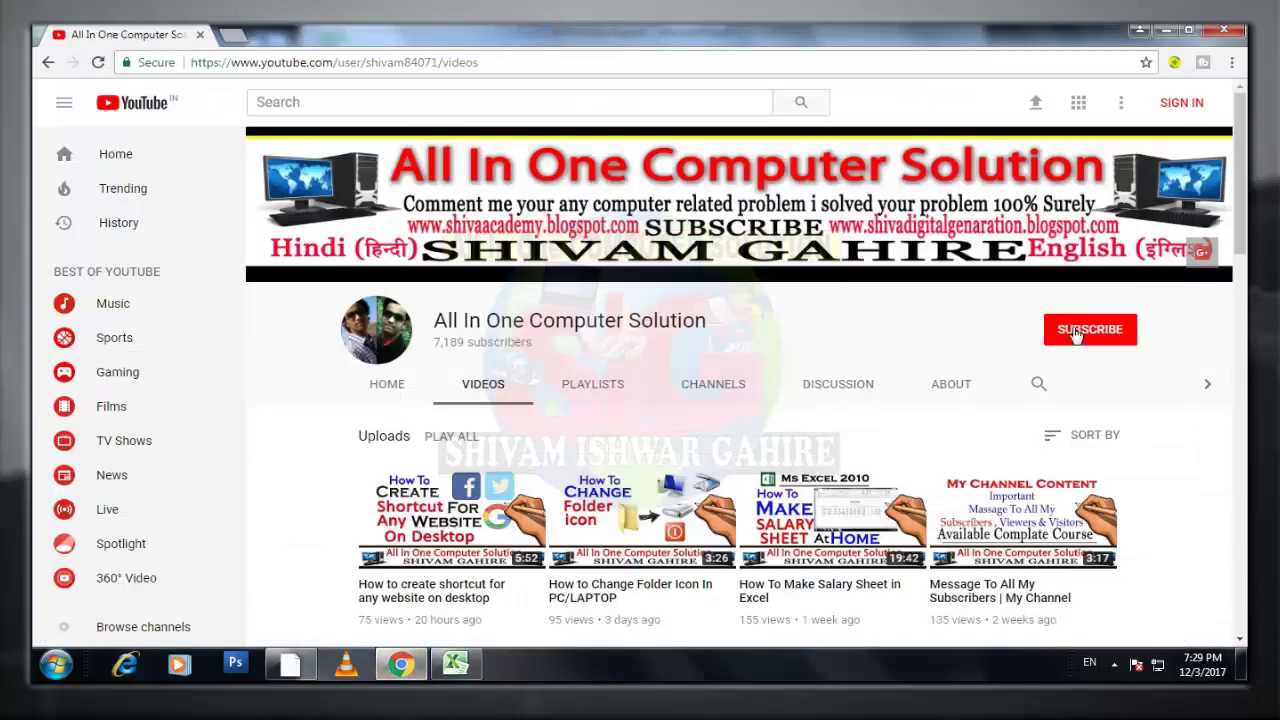